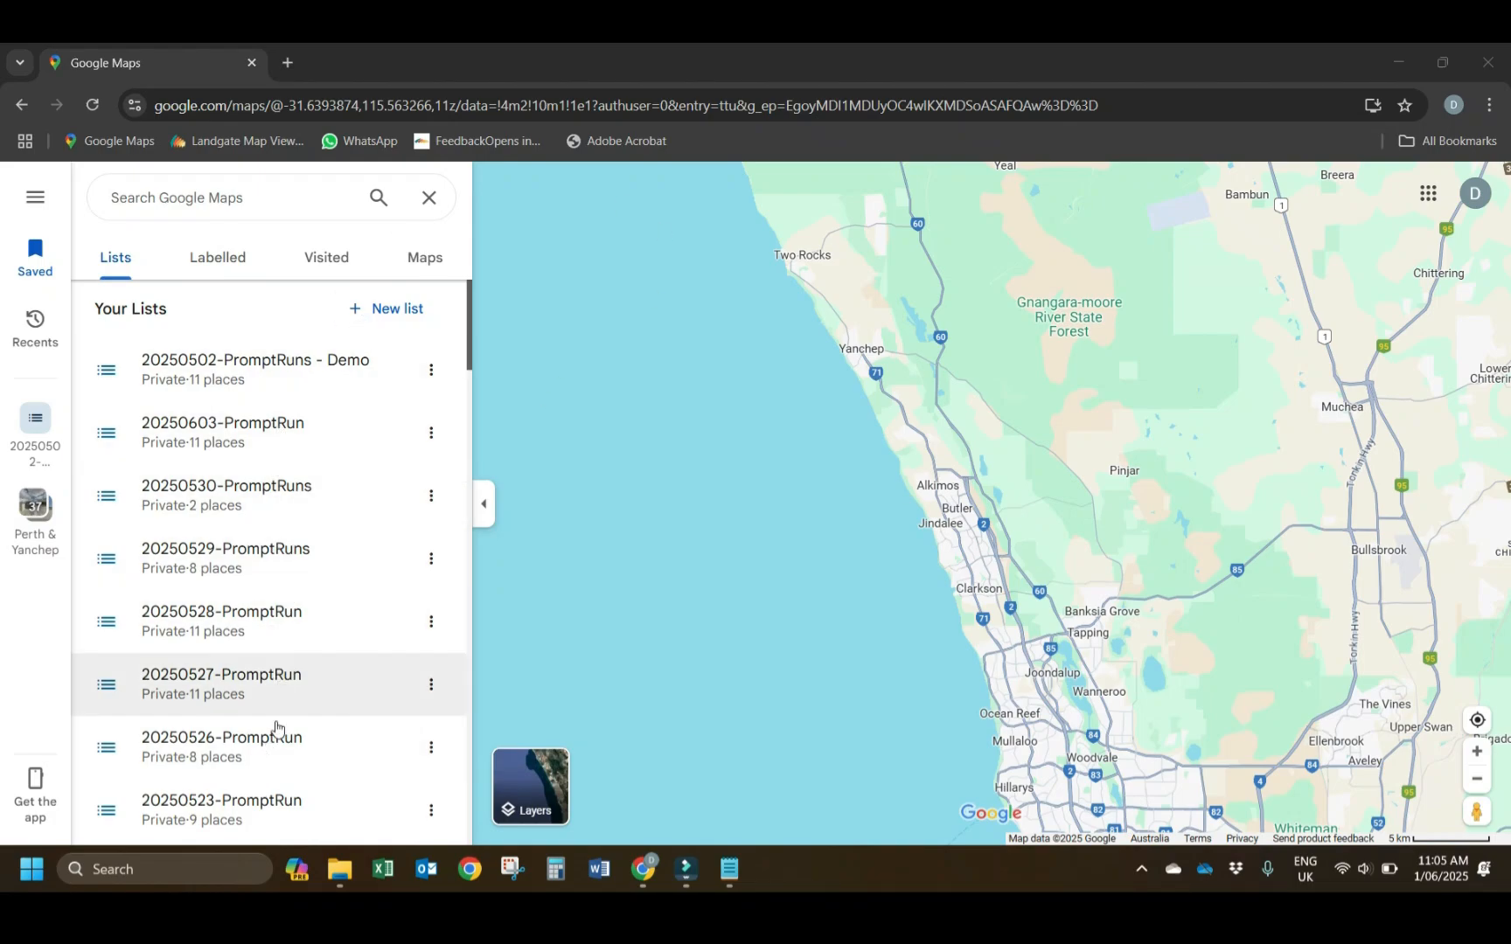
Look through the saved lists from the newest entries down to the oldest and return to the start.
scroll(302, 705, "down", 2)
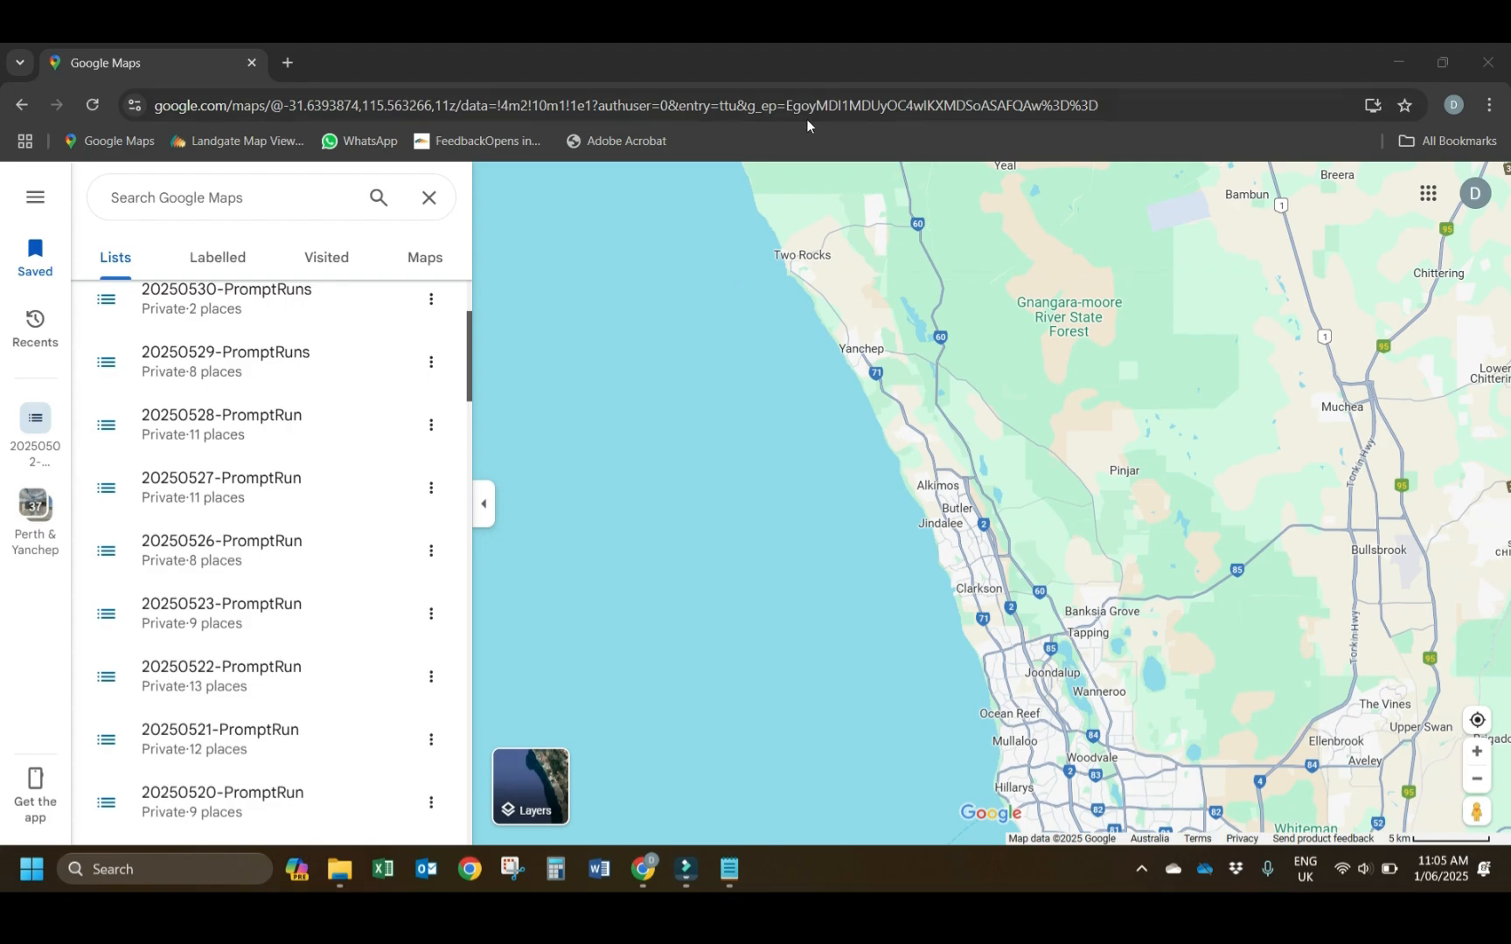
scroll(367, 664, "up", 2)
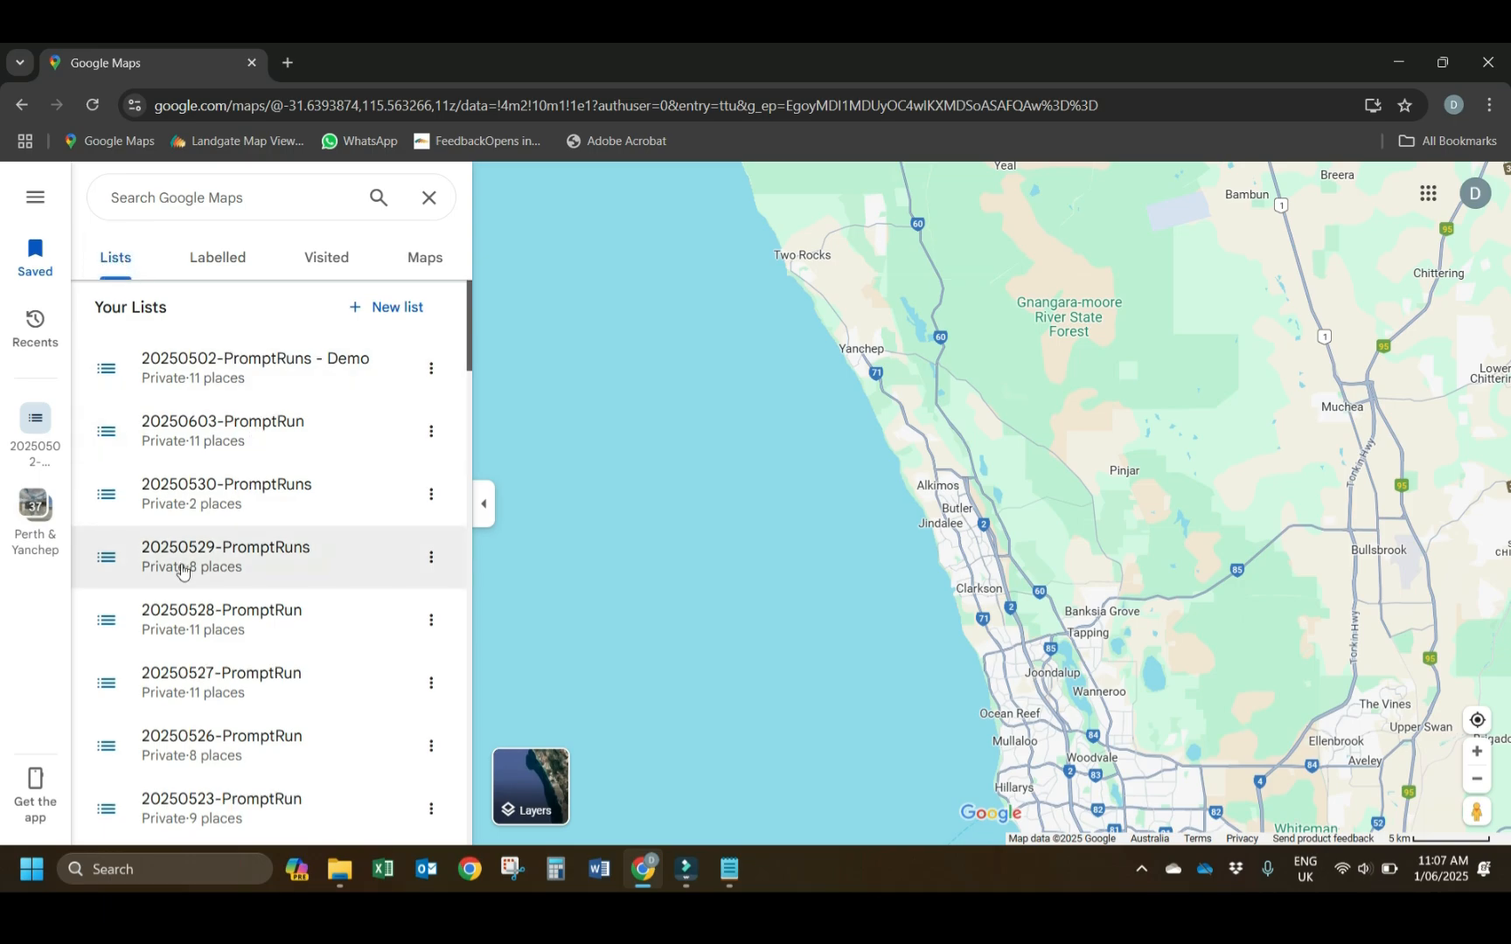
scroll(183, 560, "down", 10)
scroll(262, 490, "down", 5)
scroll(315, 629, "up", 15)
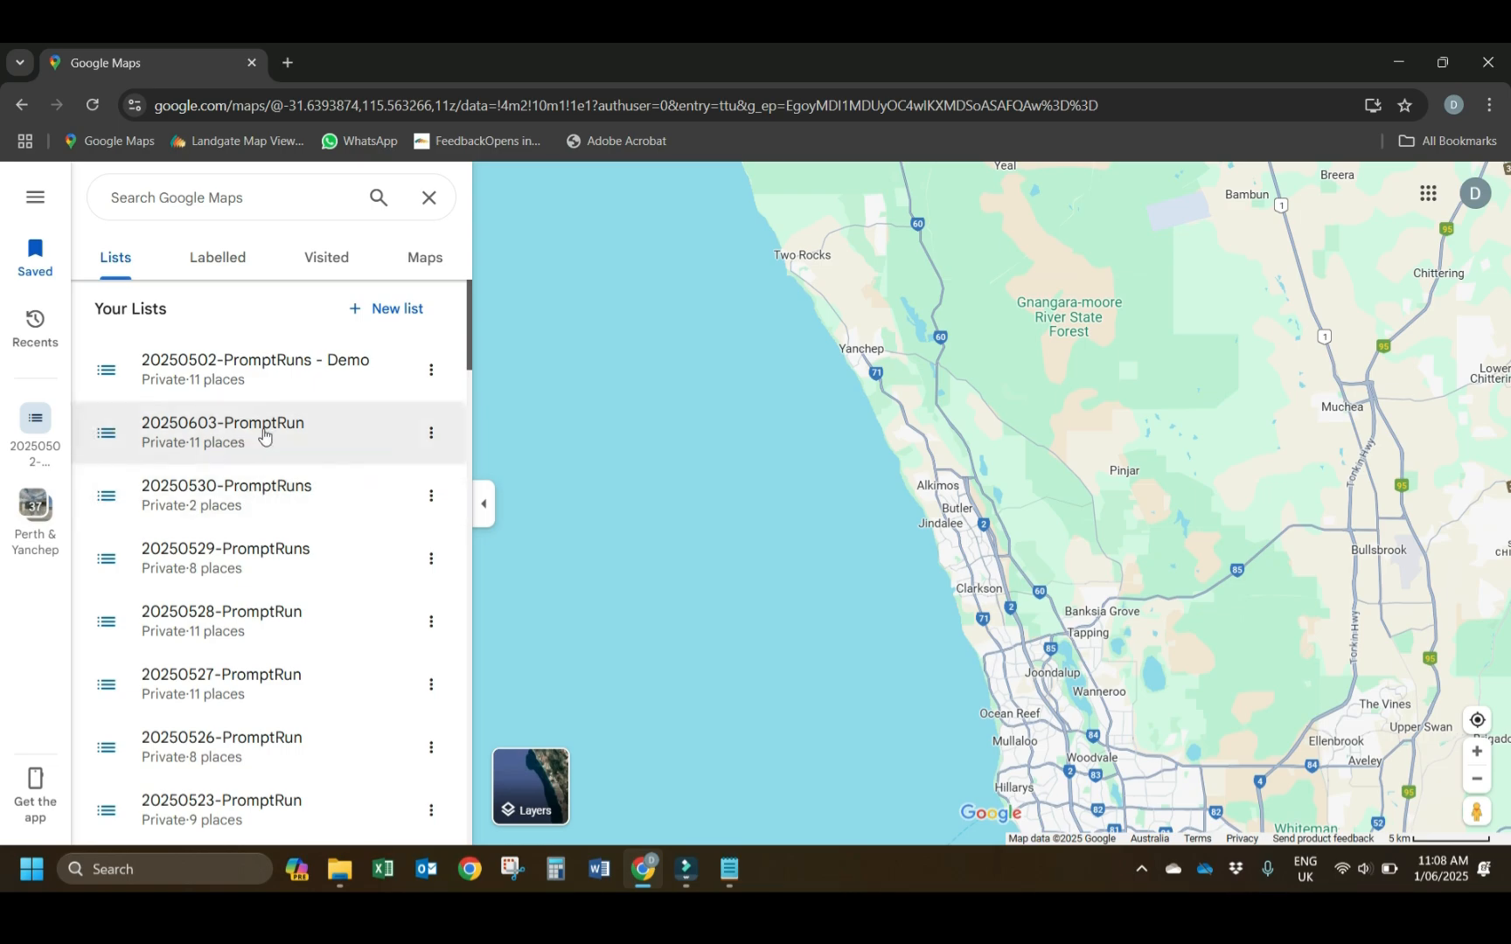
scroll(271, 542, "down", 10)
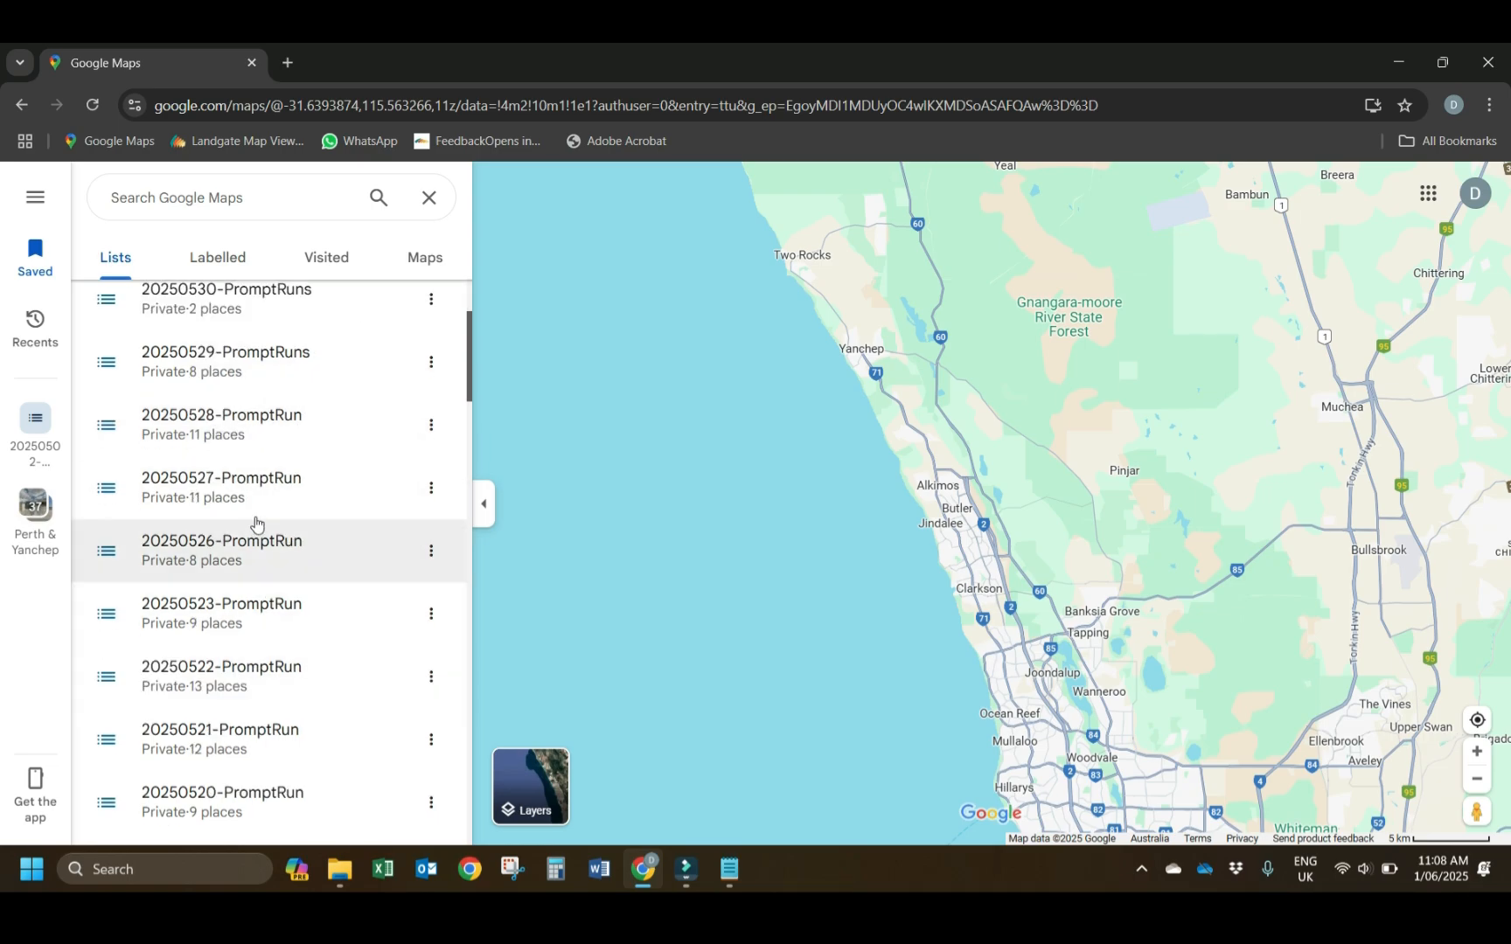
scroll(260, 511, "down", 5)
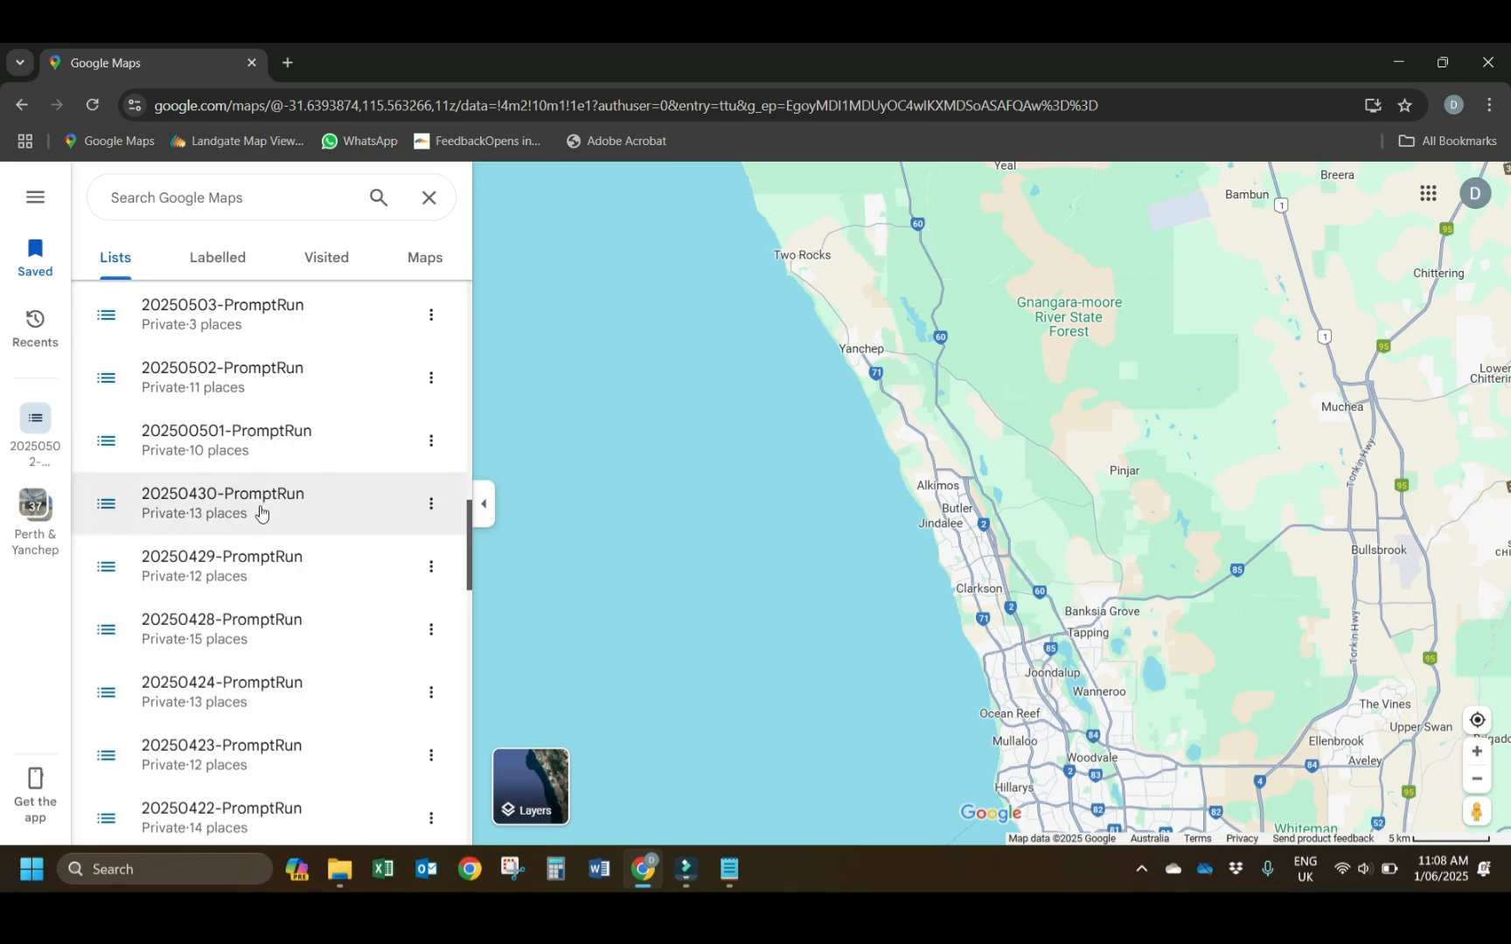
scroll(261, 520, "down", 10)
scroll(260, 523, "down", 5)
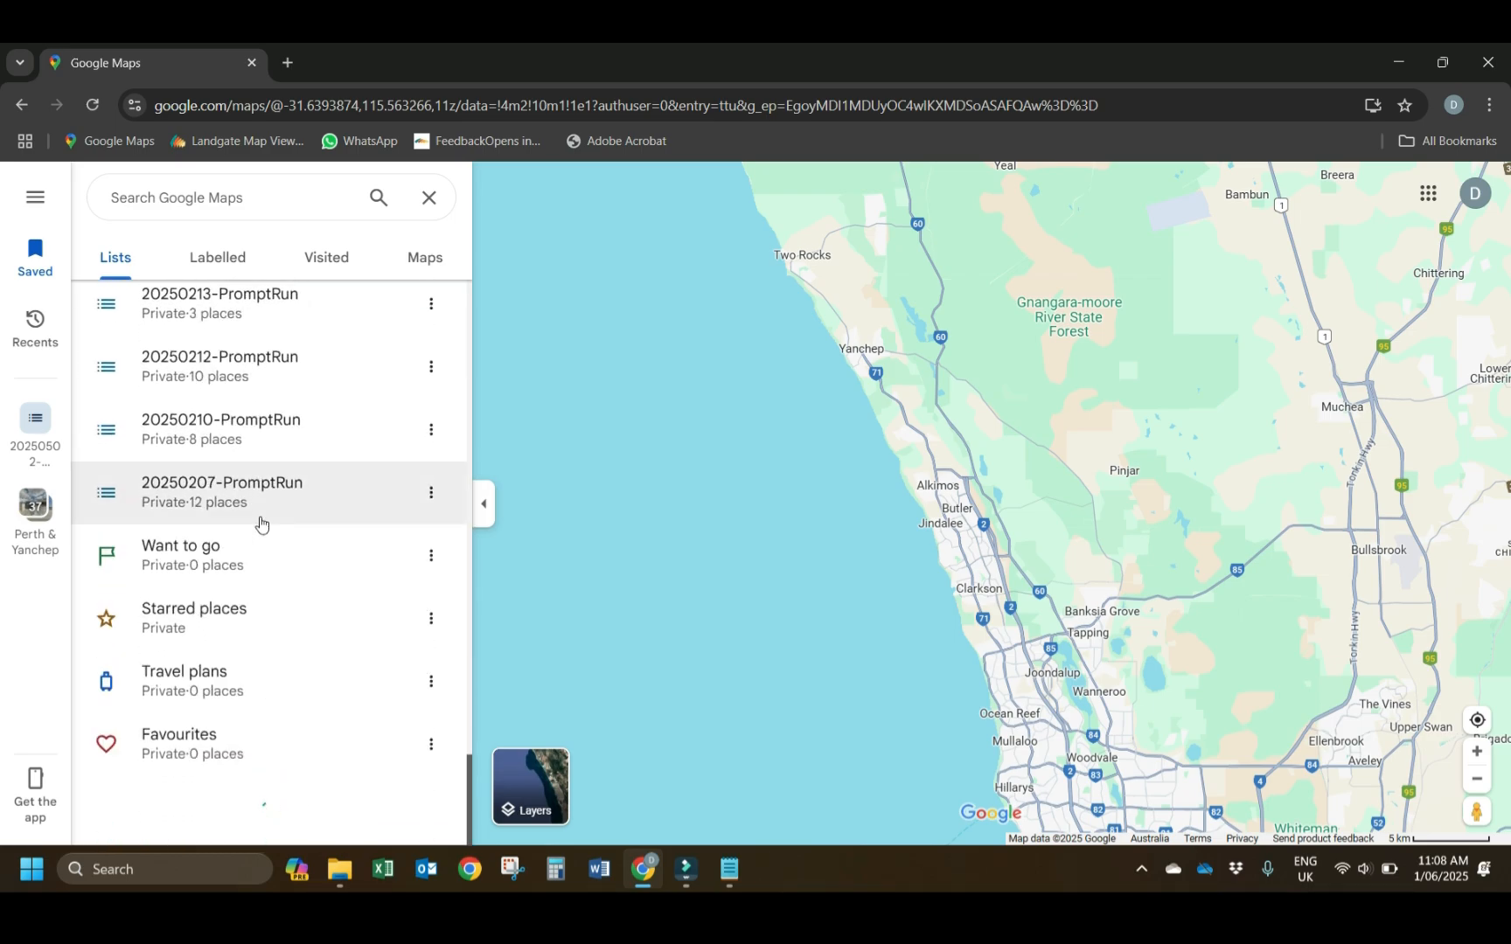
scroll(261, 515, "down", 10)
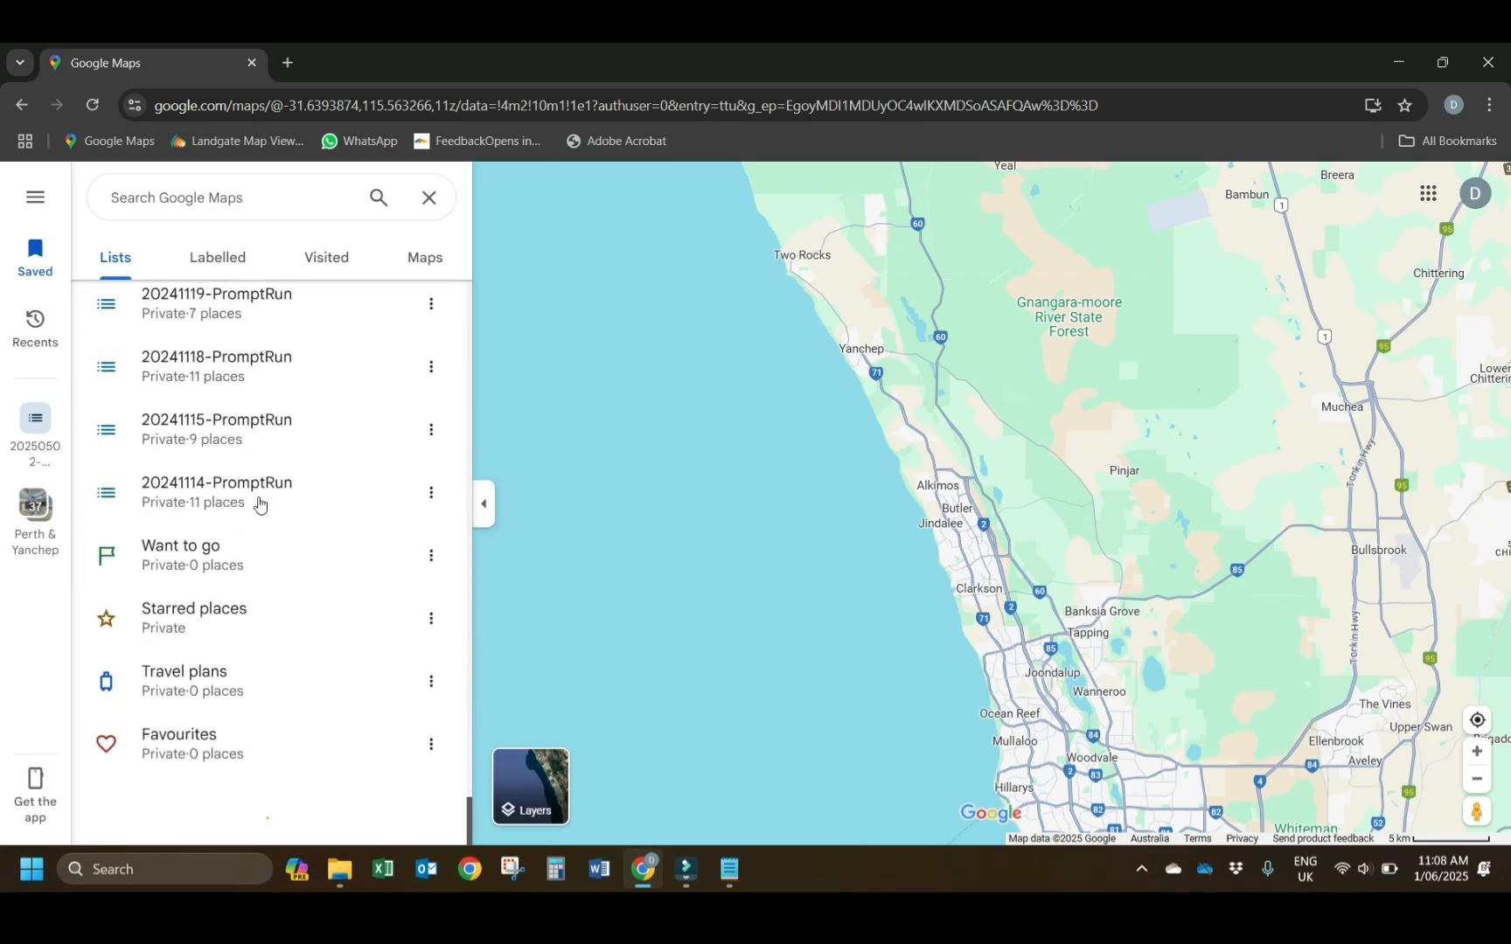
scroll(259, 503, "down", 15)
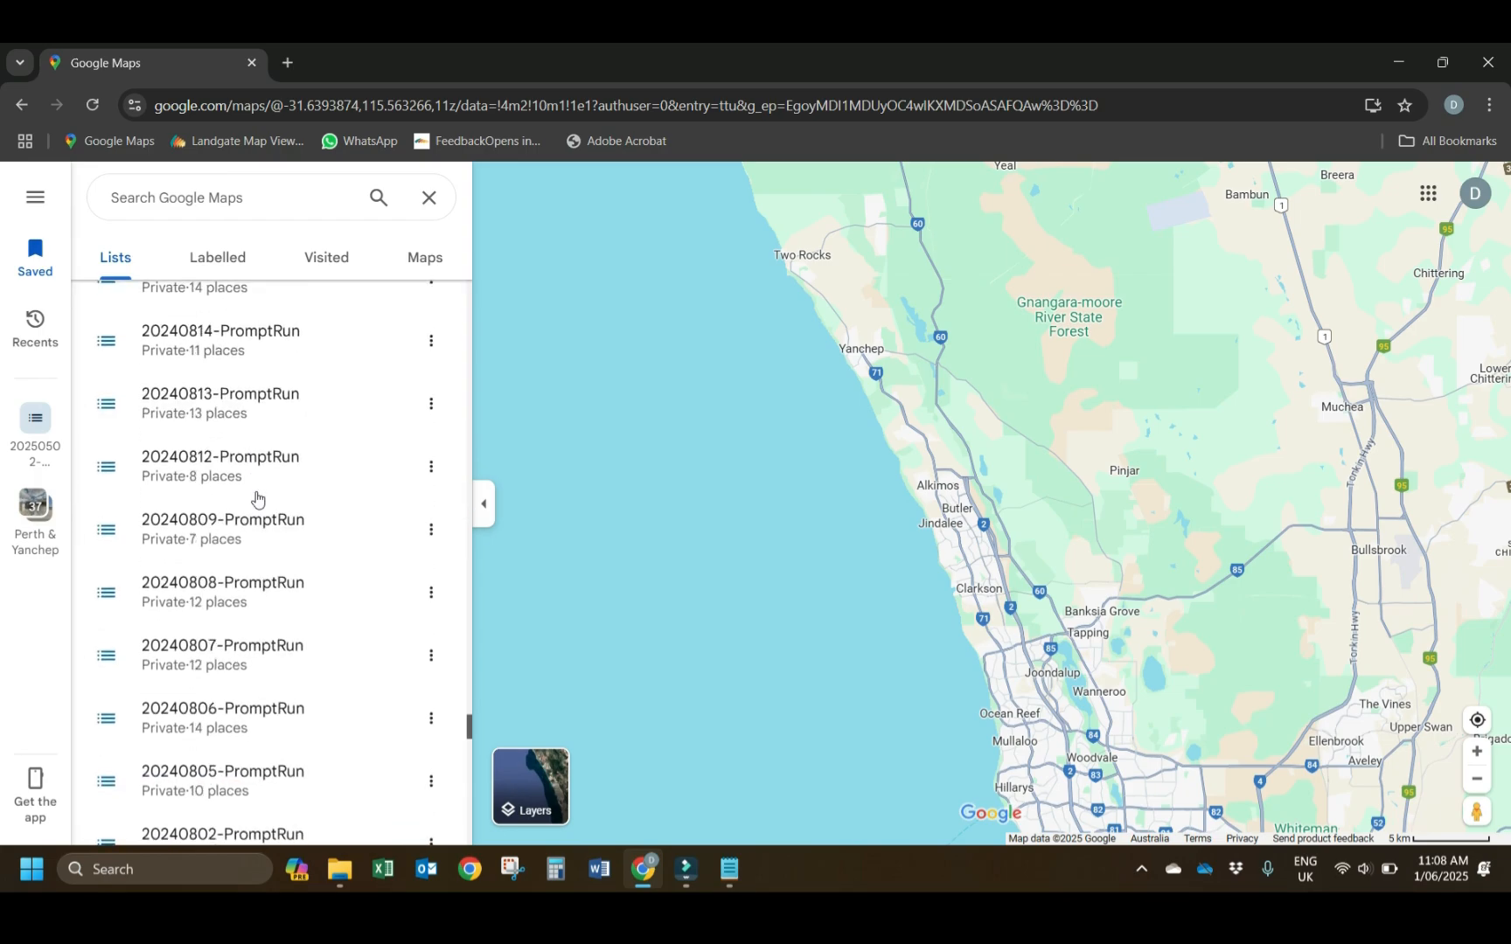
left_click_drag(468, 832, 472, 269)
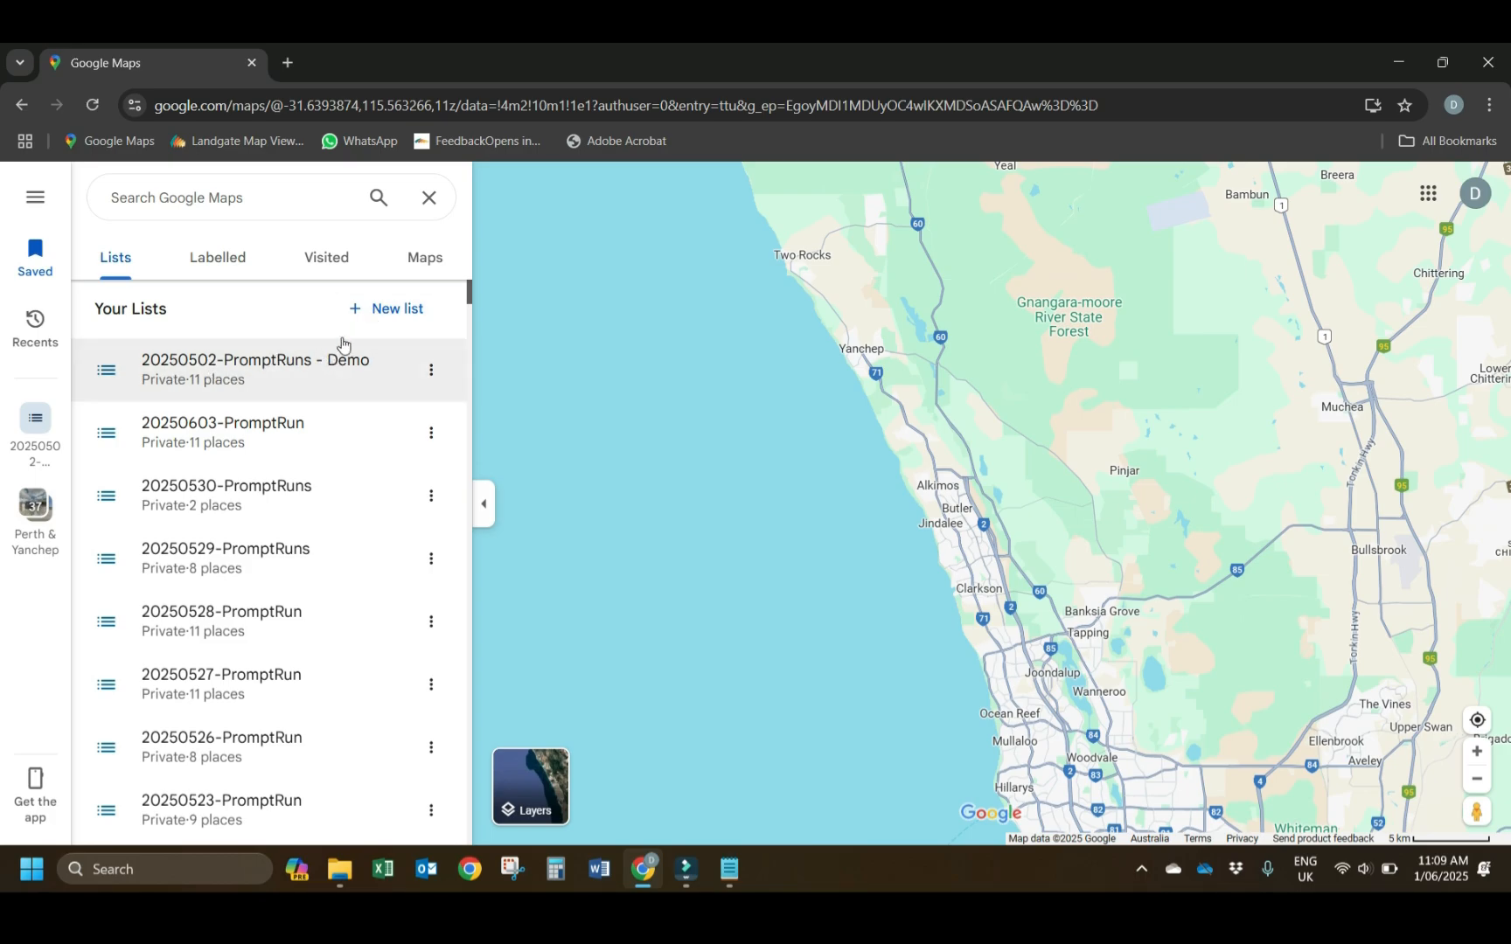
Start creating a new saved list.
left_click(394, 313)
type("2026")
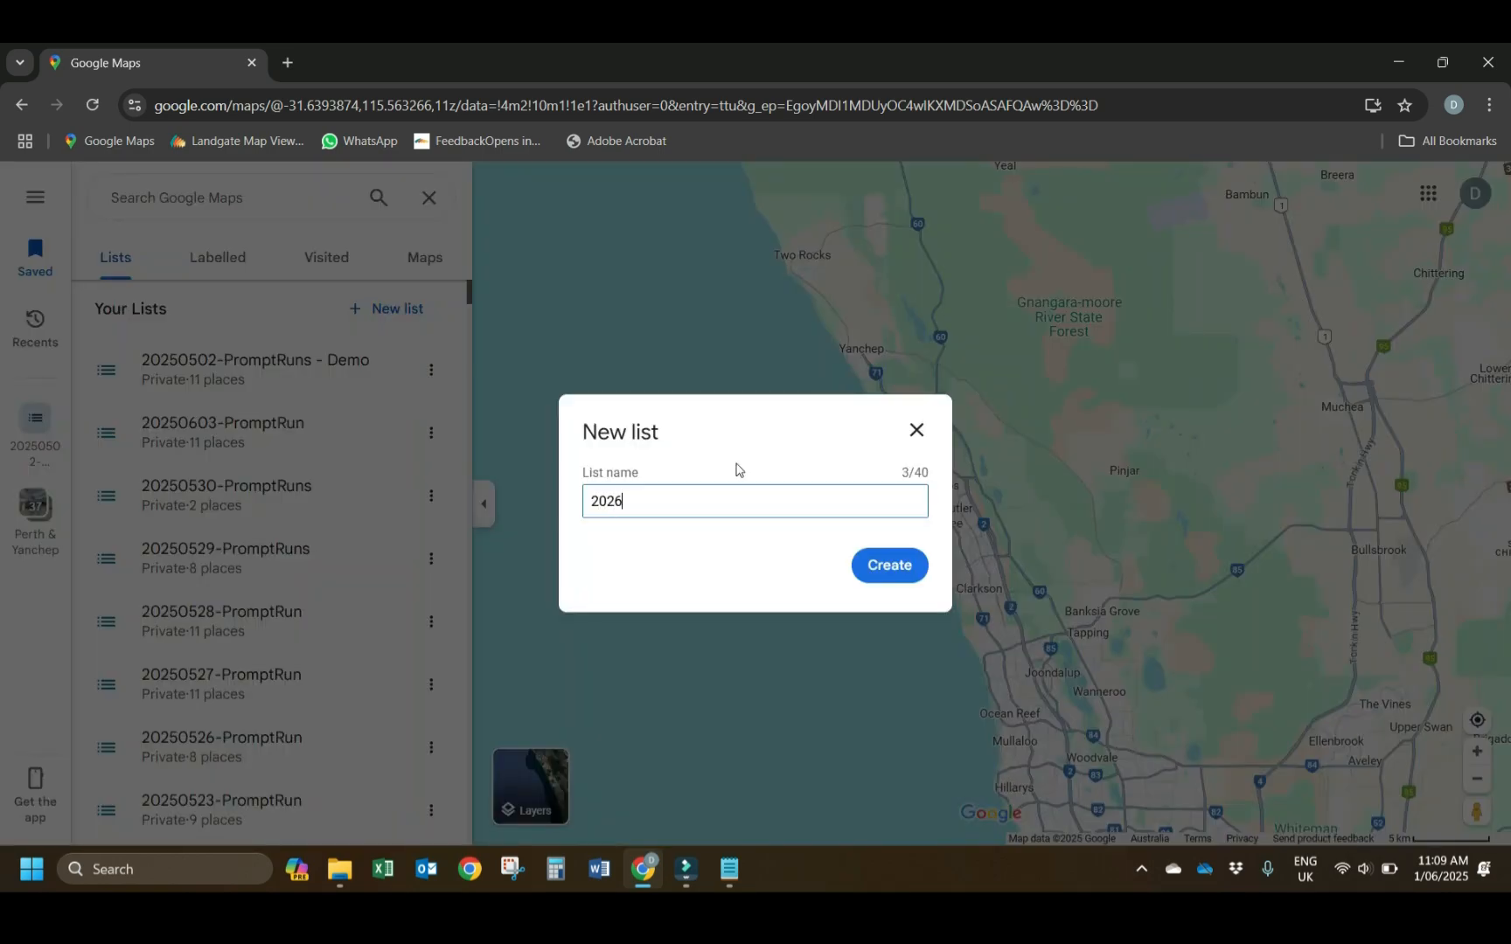
key("BackSpace")
key("BackSpace")
key("BackSpace")
type("Shoping")
type("list")
key("ctrl+a")
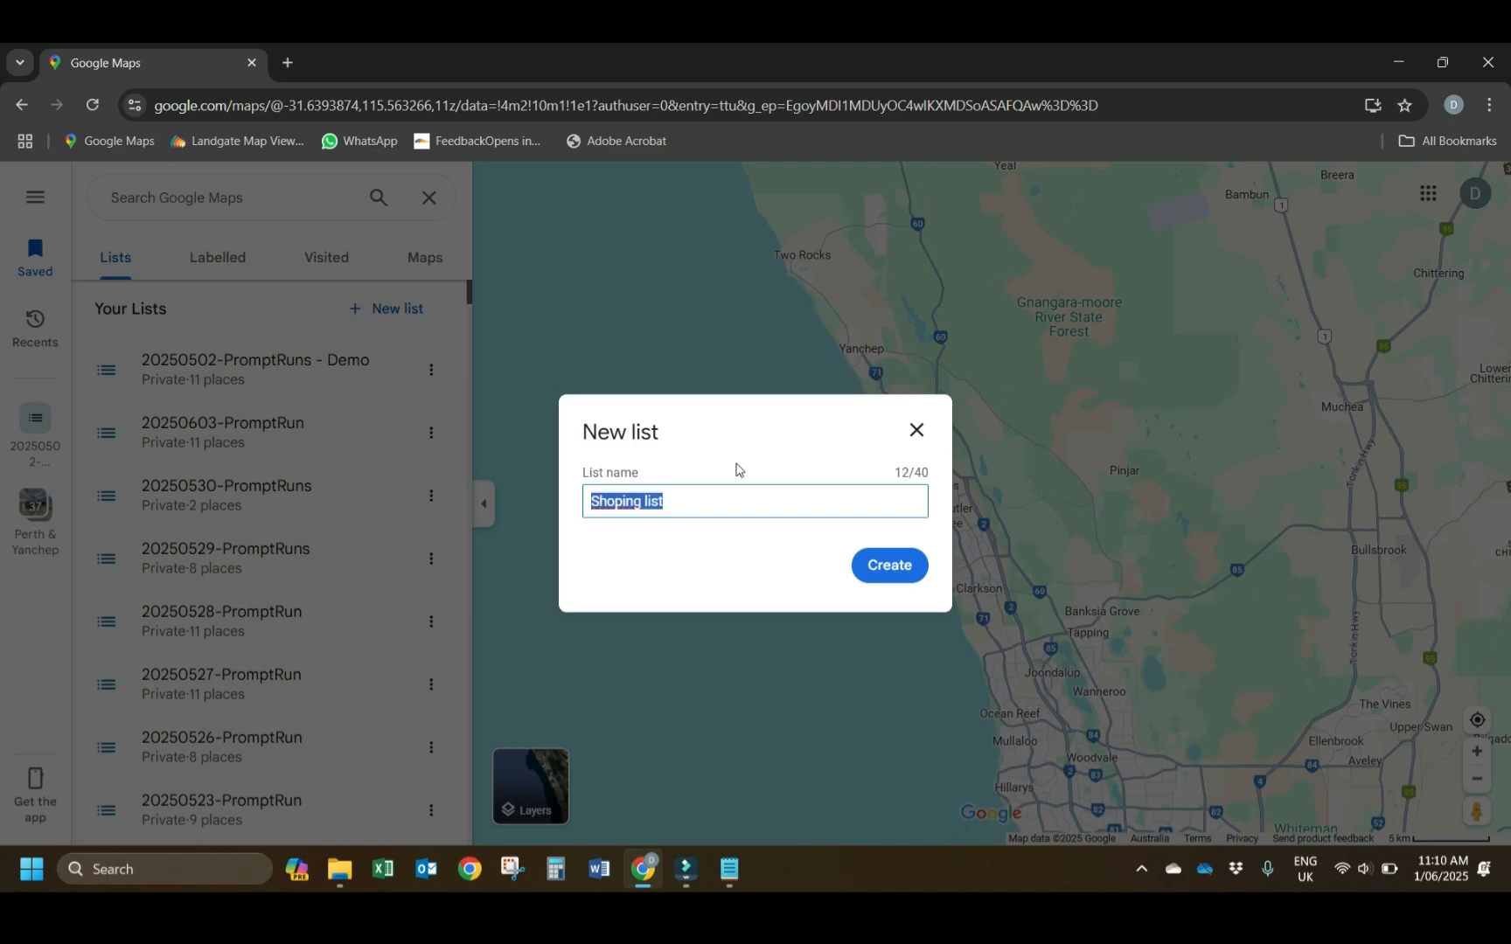
key("BackSpace")
type("retail clai")
key("BackSpace")
key("BackSpace")
type("ine")
type("t")
Name the new list 20250602-PromptRuns and create it.
key("ctrl+a")
type("202")
type("03-Prompt")
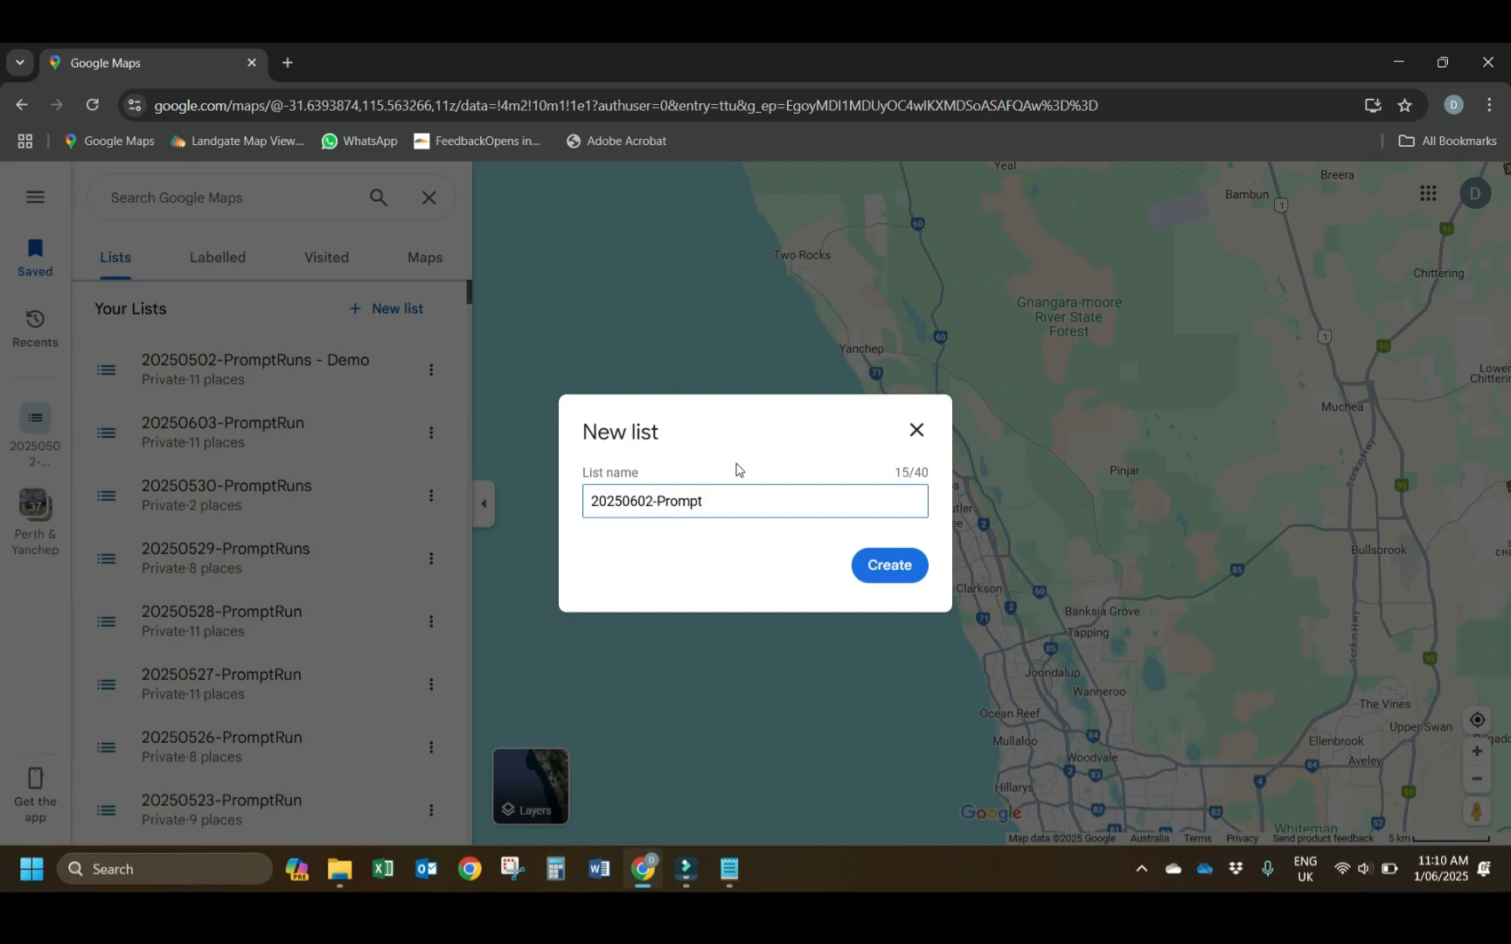
type("Runs")
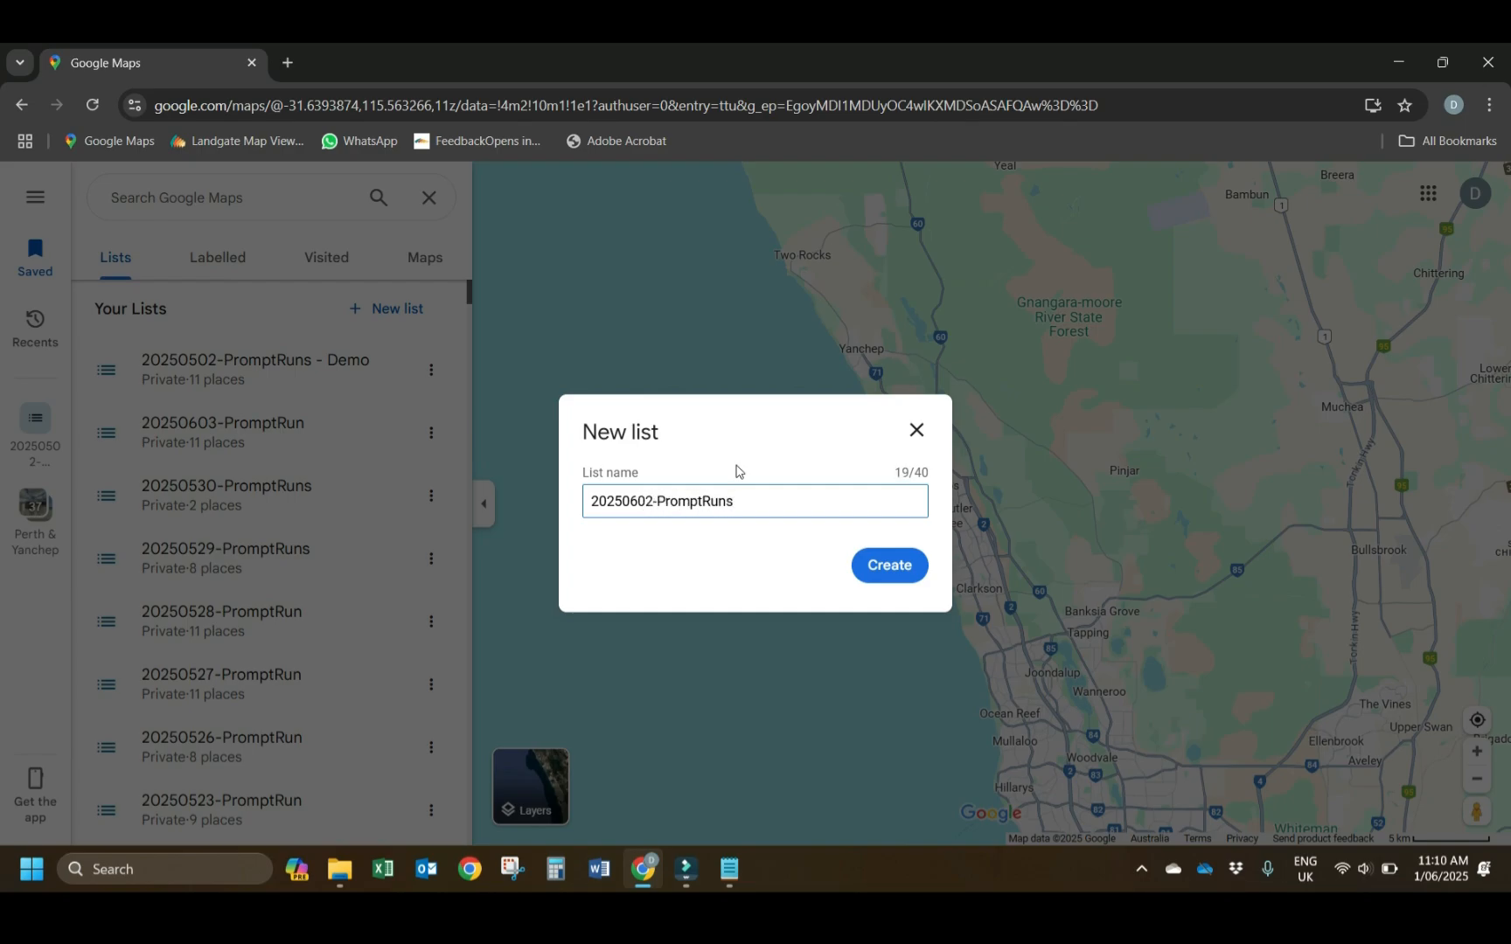
left_click(885, 570)
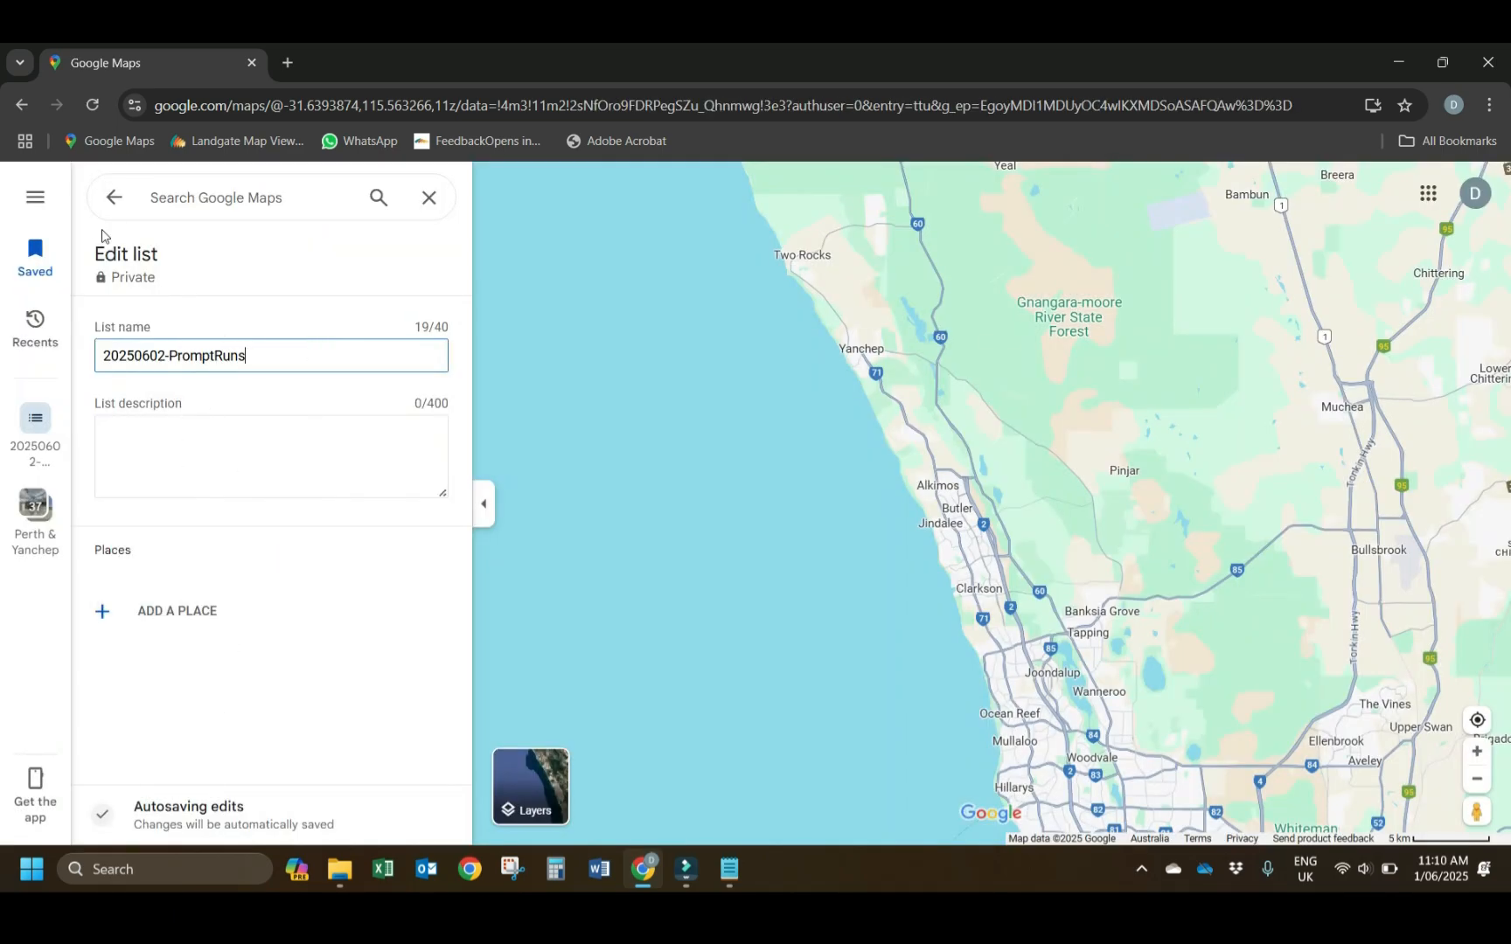
Open the new 20250602-PromptRuns list for editing from the saved lists and return to the overview of lists.
left_click(32, 253)
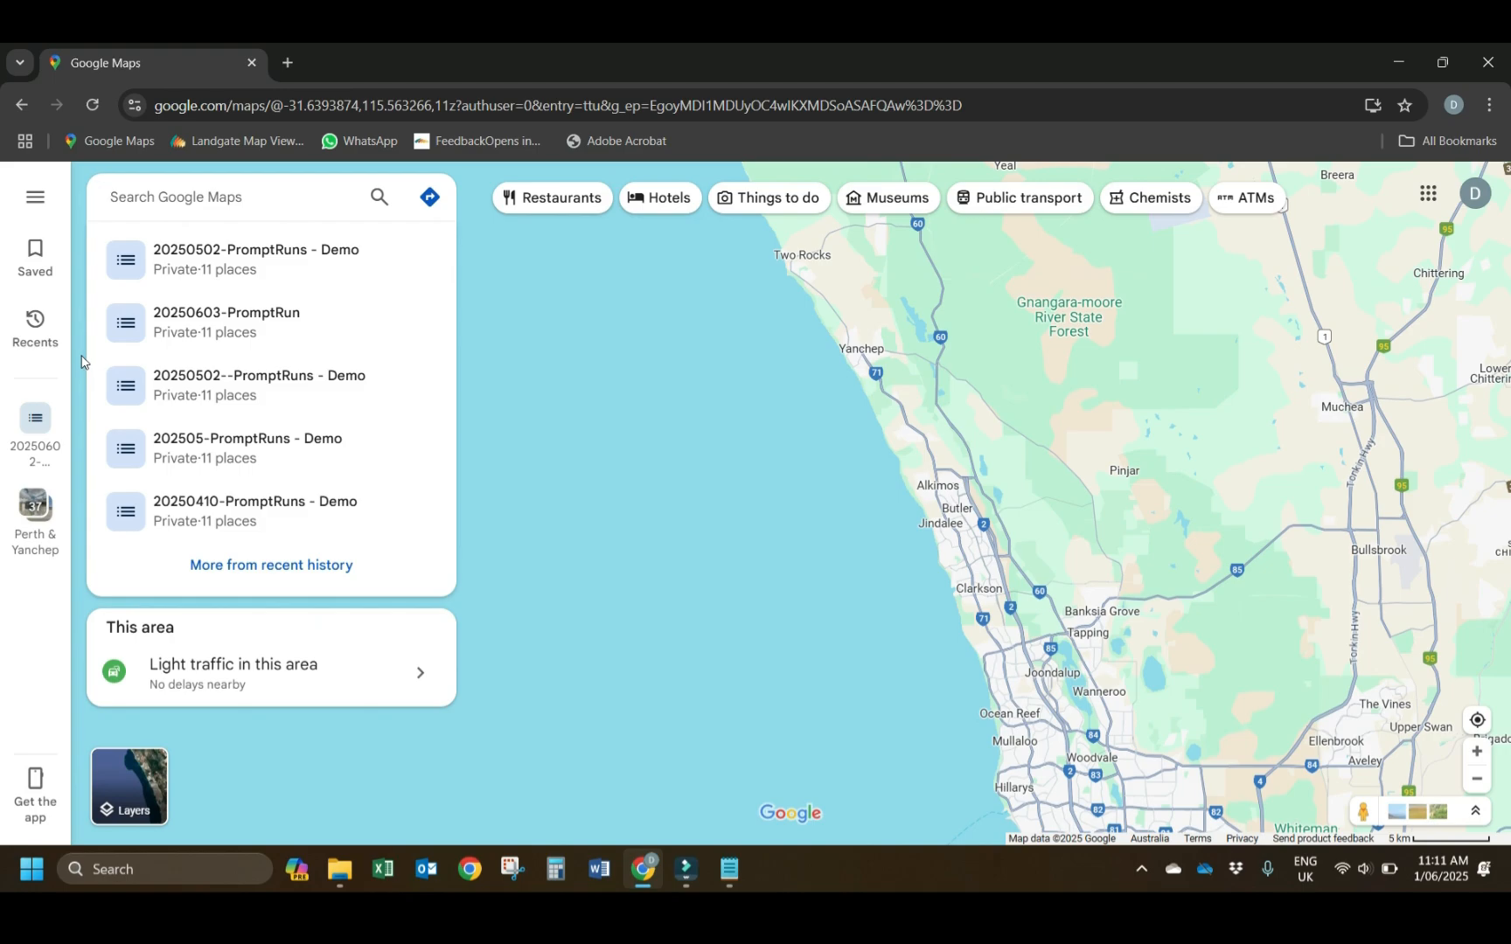
left_click(42, 260)
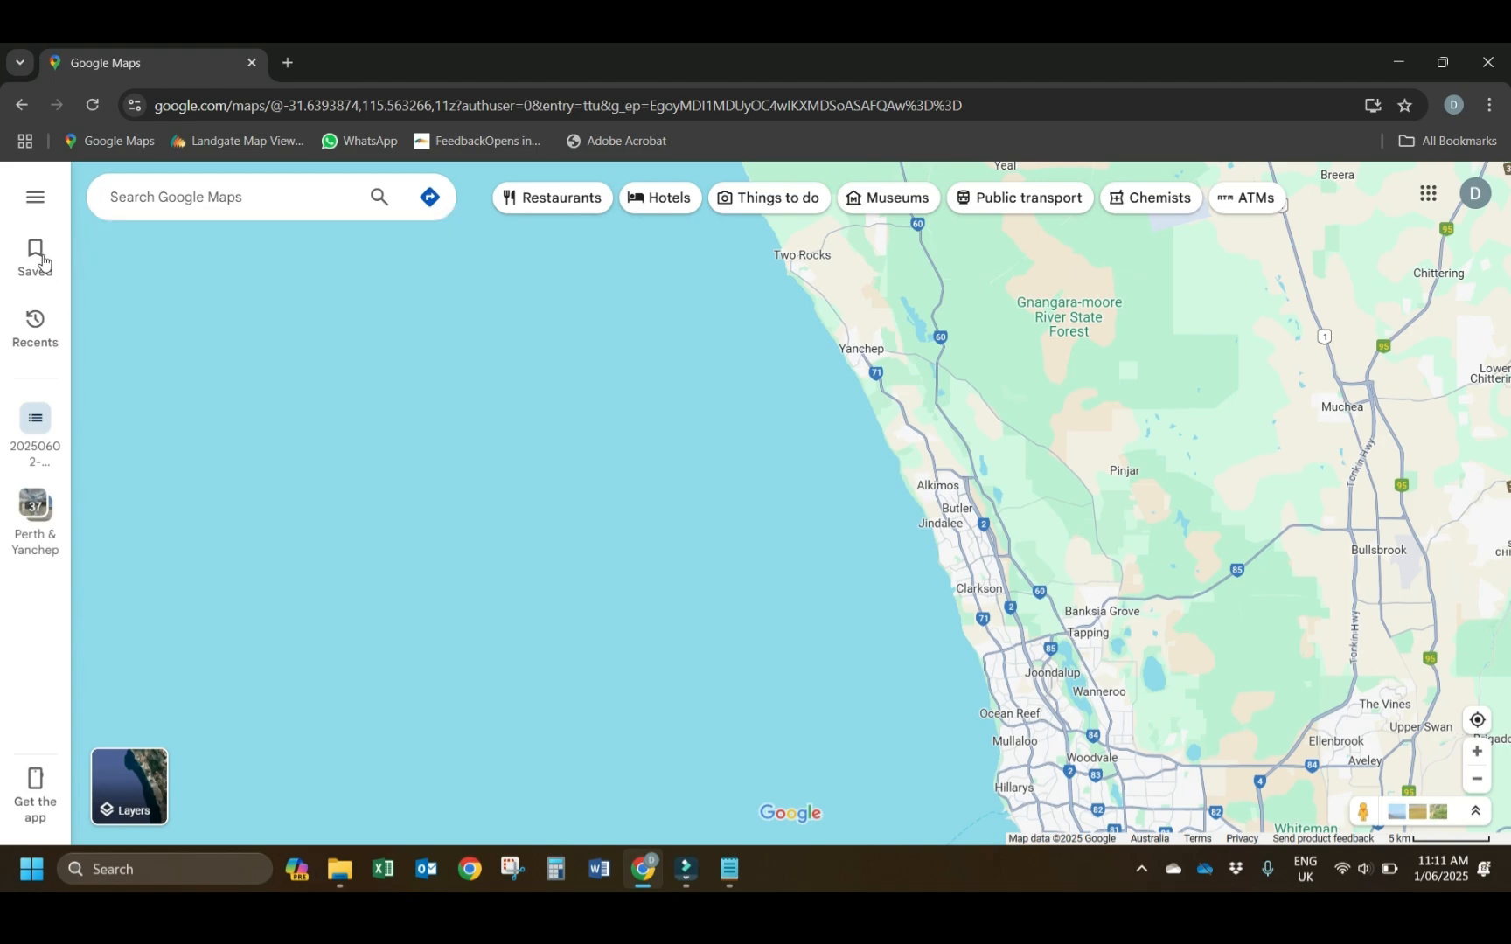
left_click(42, 260)
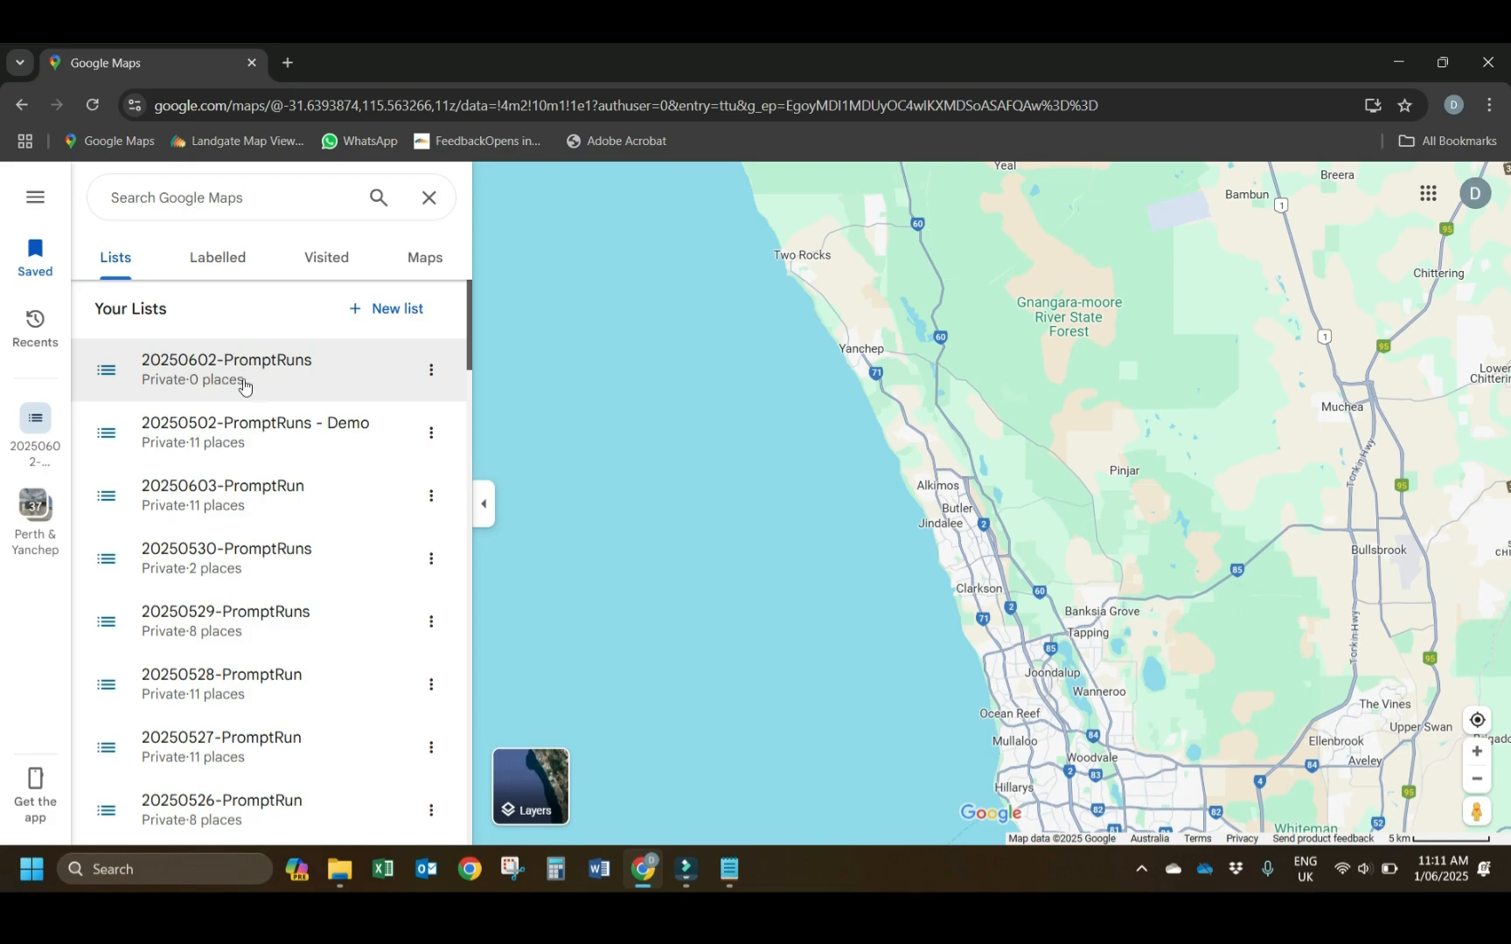
left_click(430, 371)
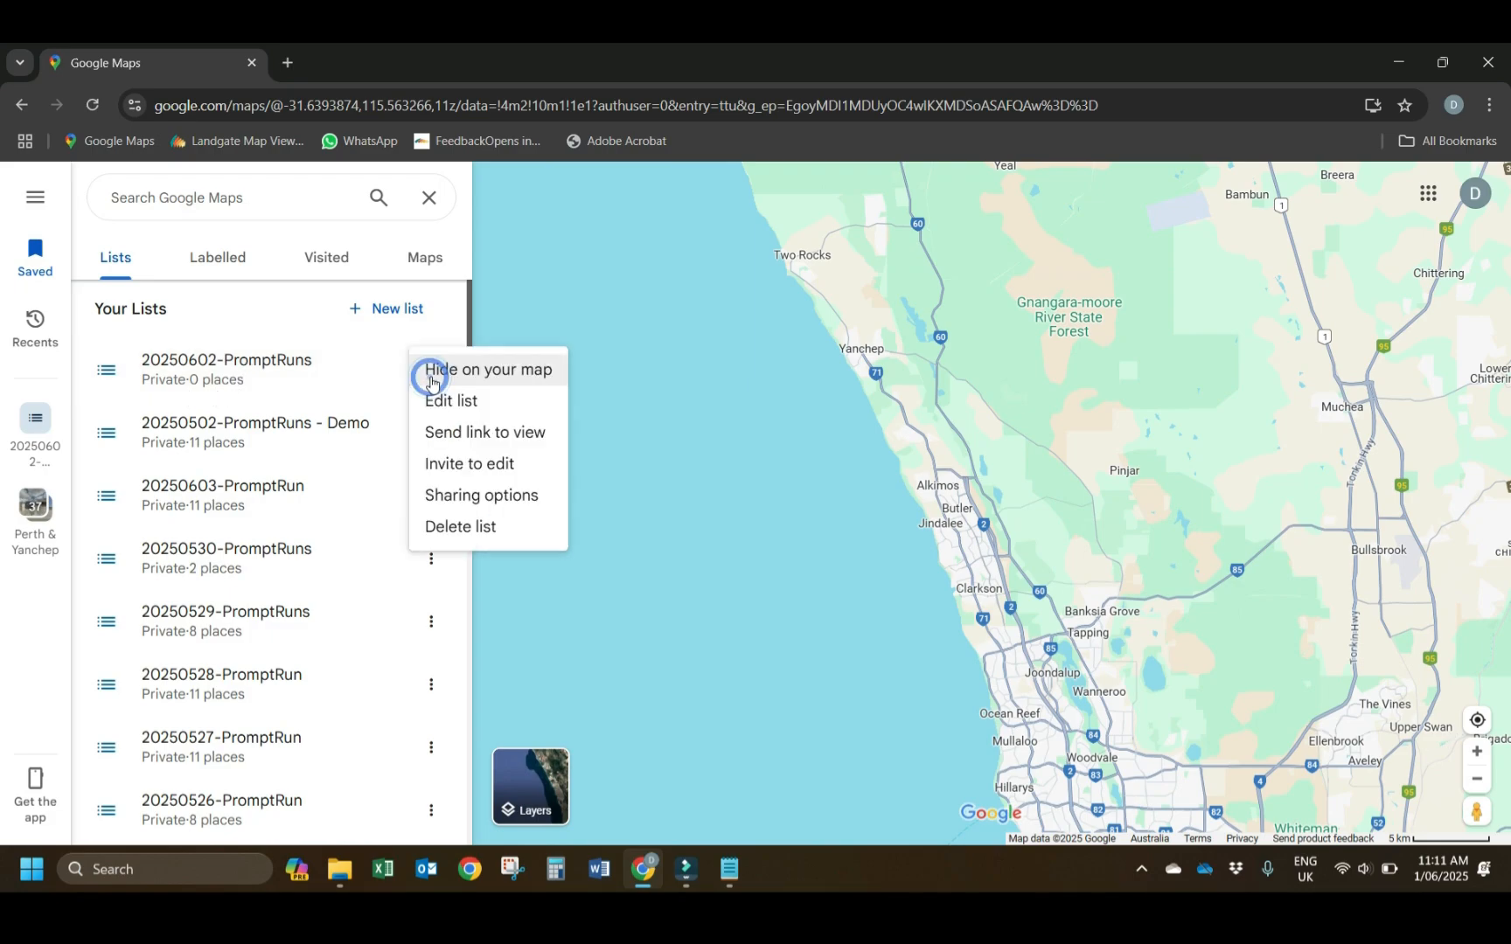
left_click(455, 408)
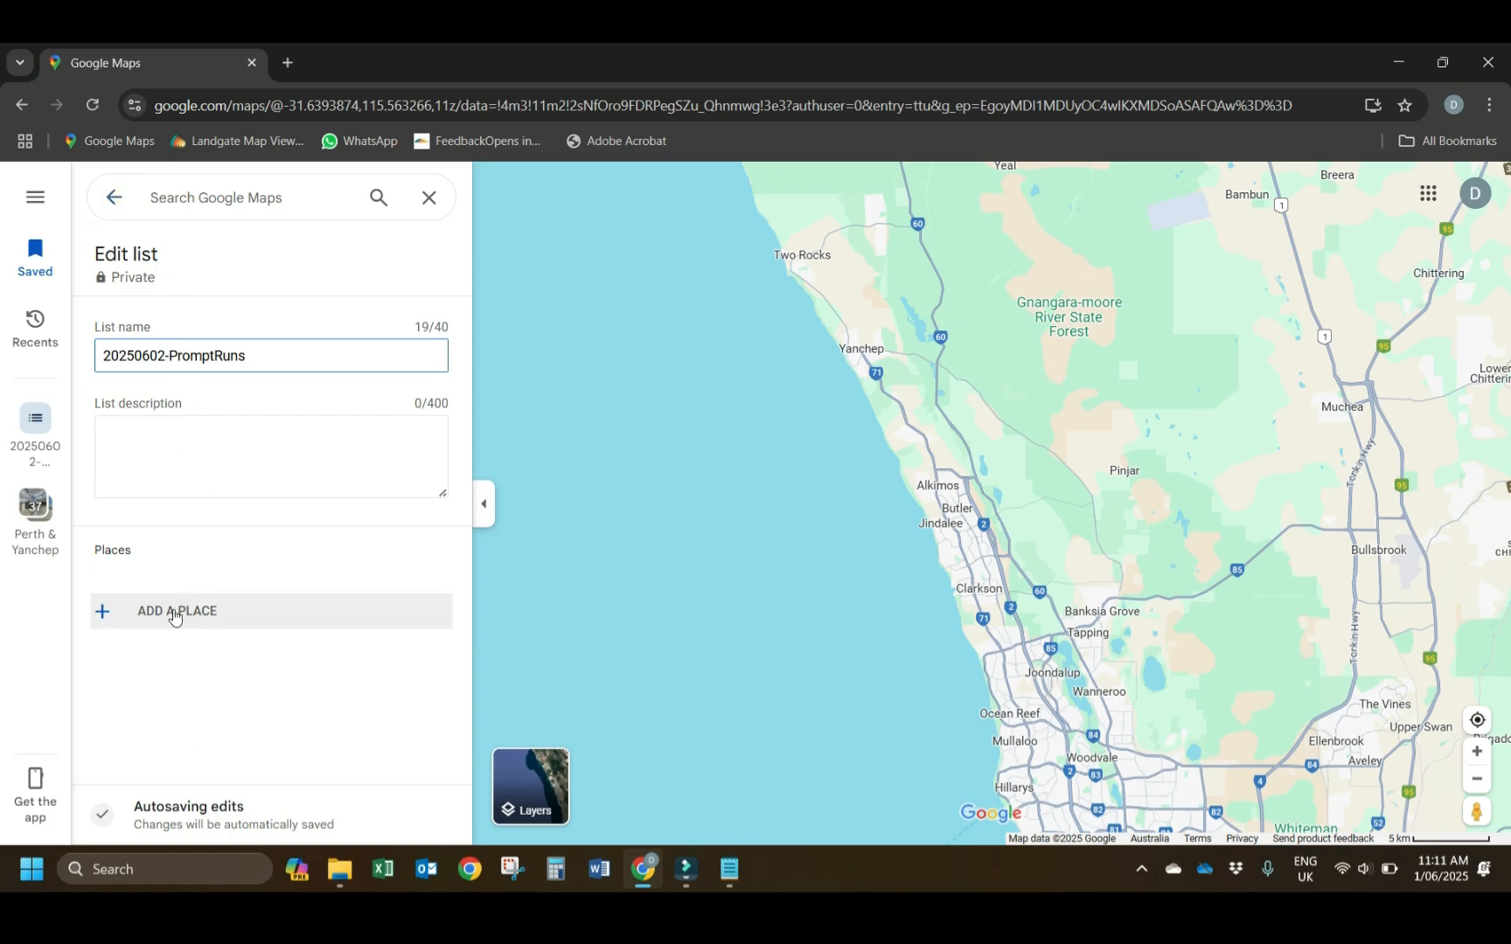
left_click(114, 202)
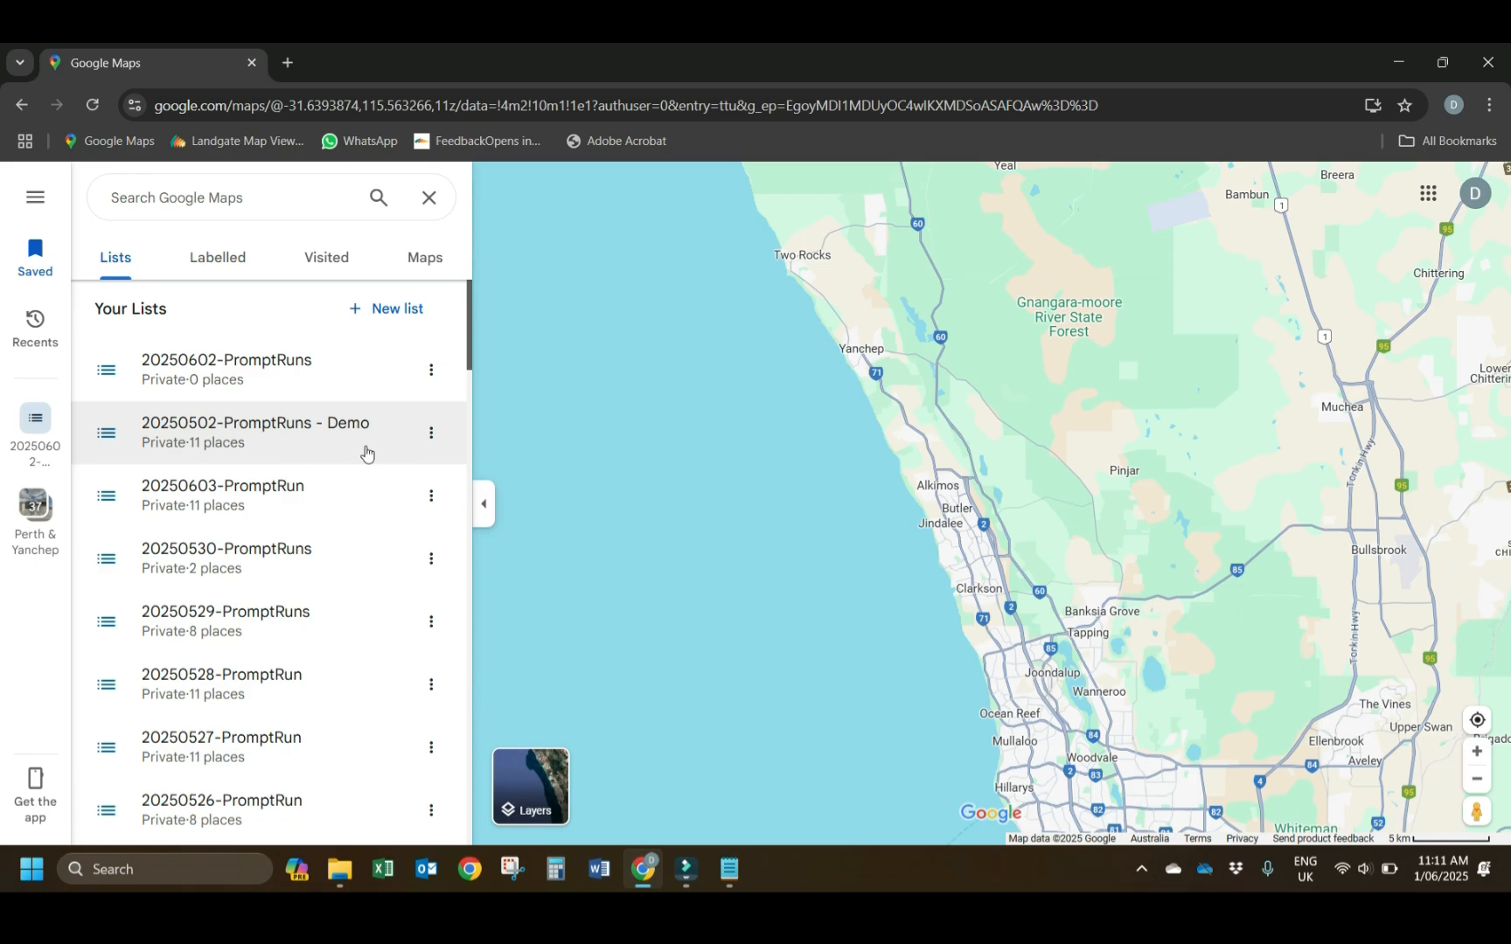
Show the 20250502-PromptRuns - Demo list on the map and inspect its place markers.
left_click(431, 433)
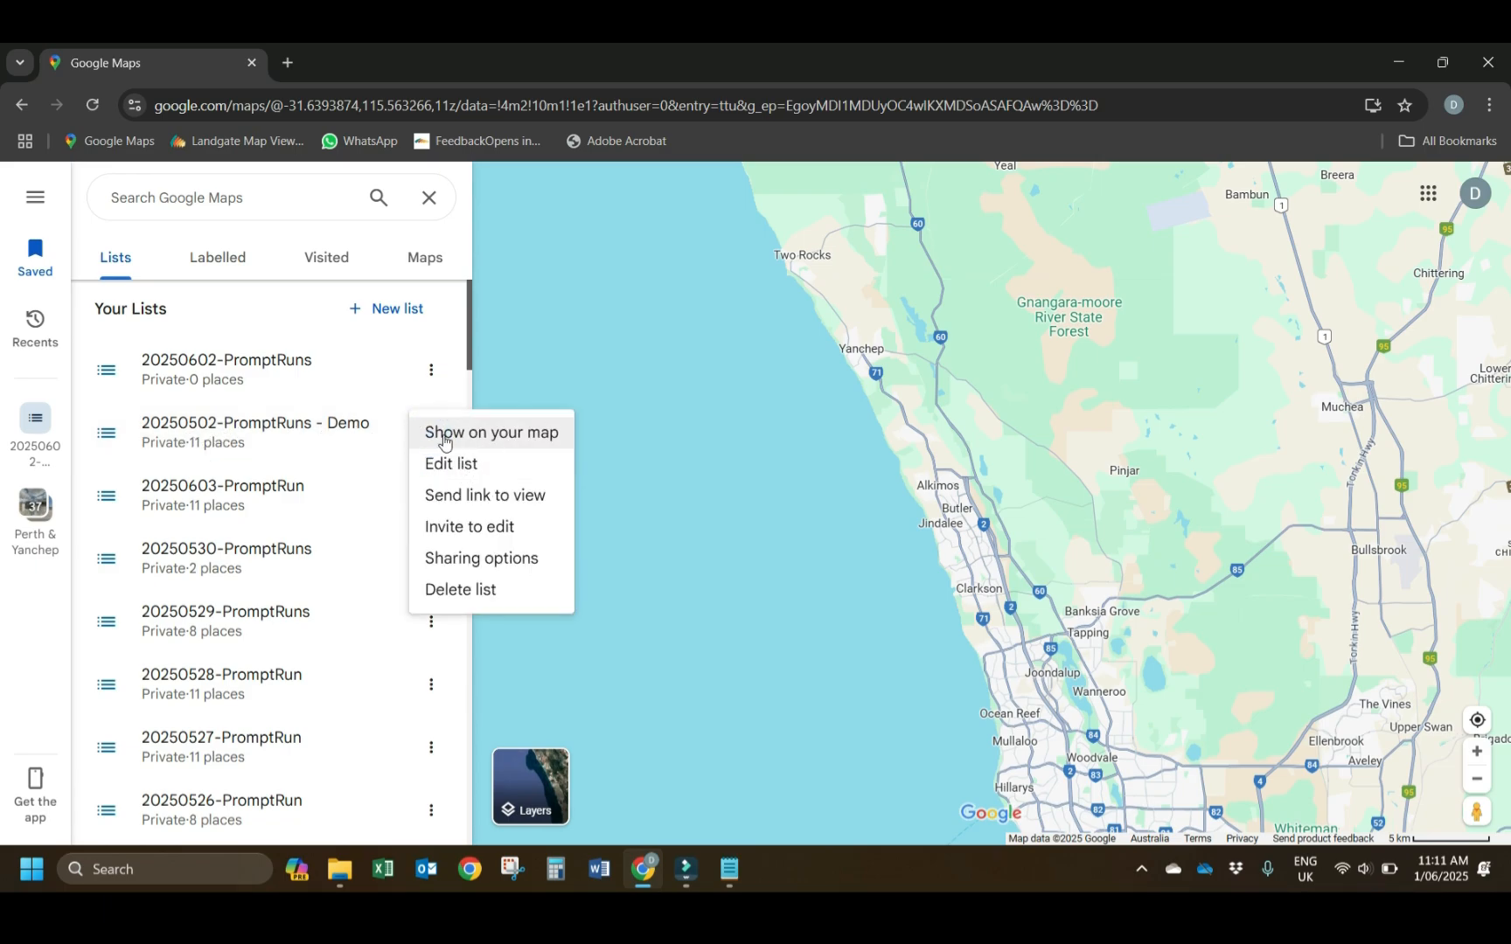
left_click(489, 434)
scroll(766, 458, "down", 2)
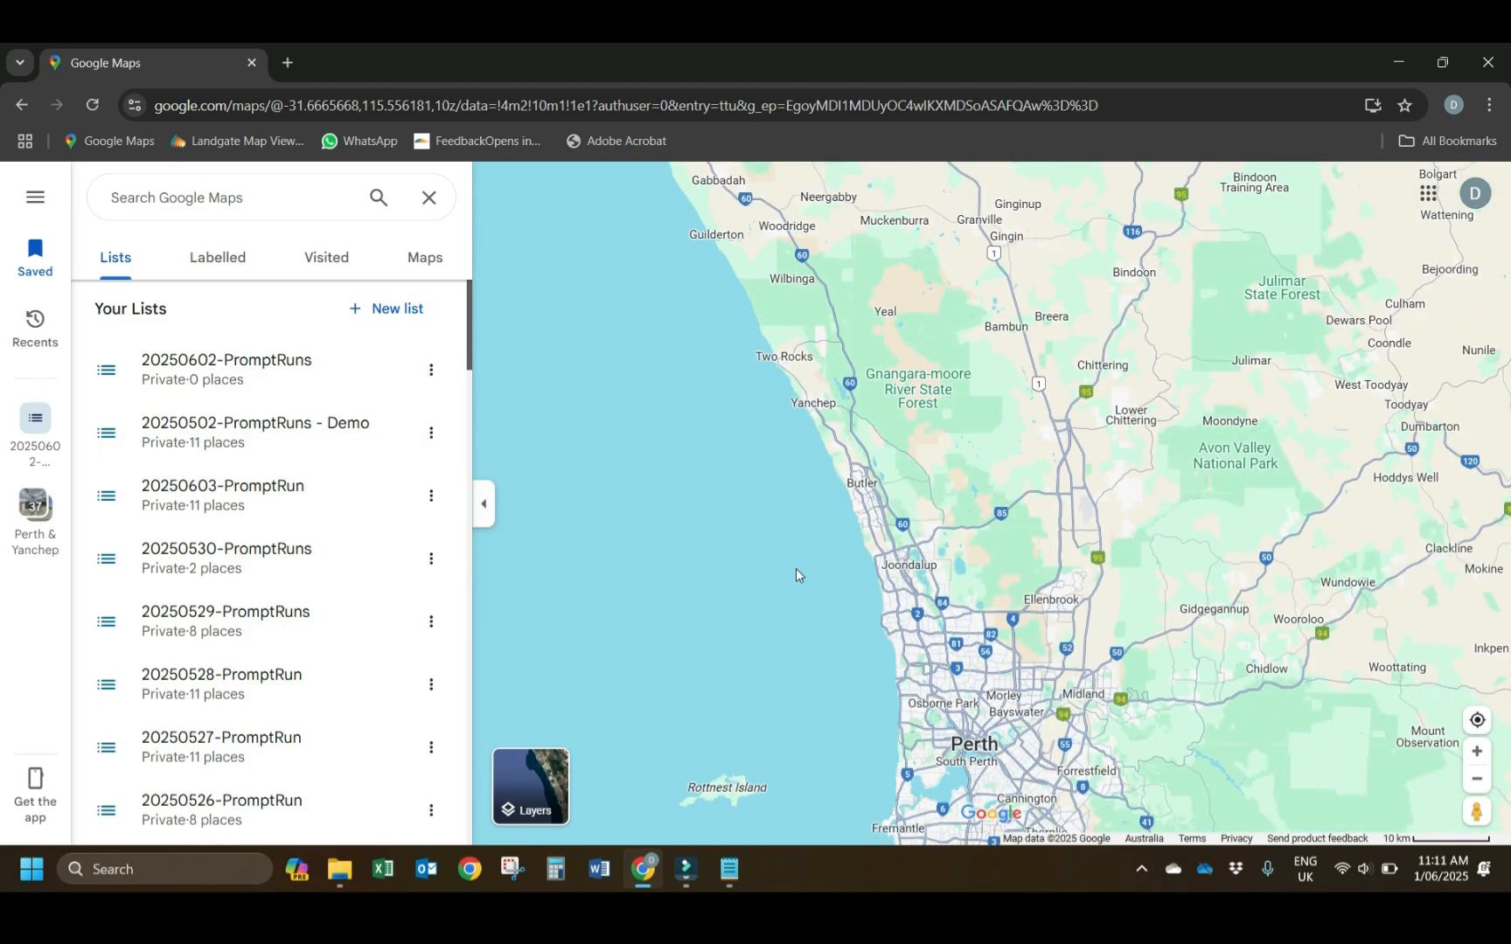
scroll(962, 463, "up", 2)
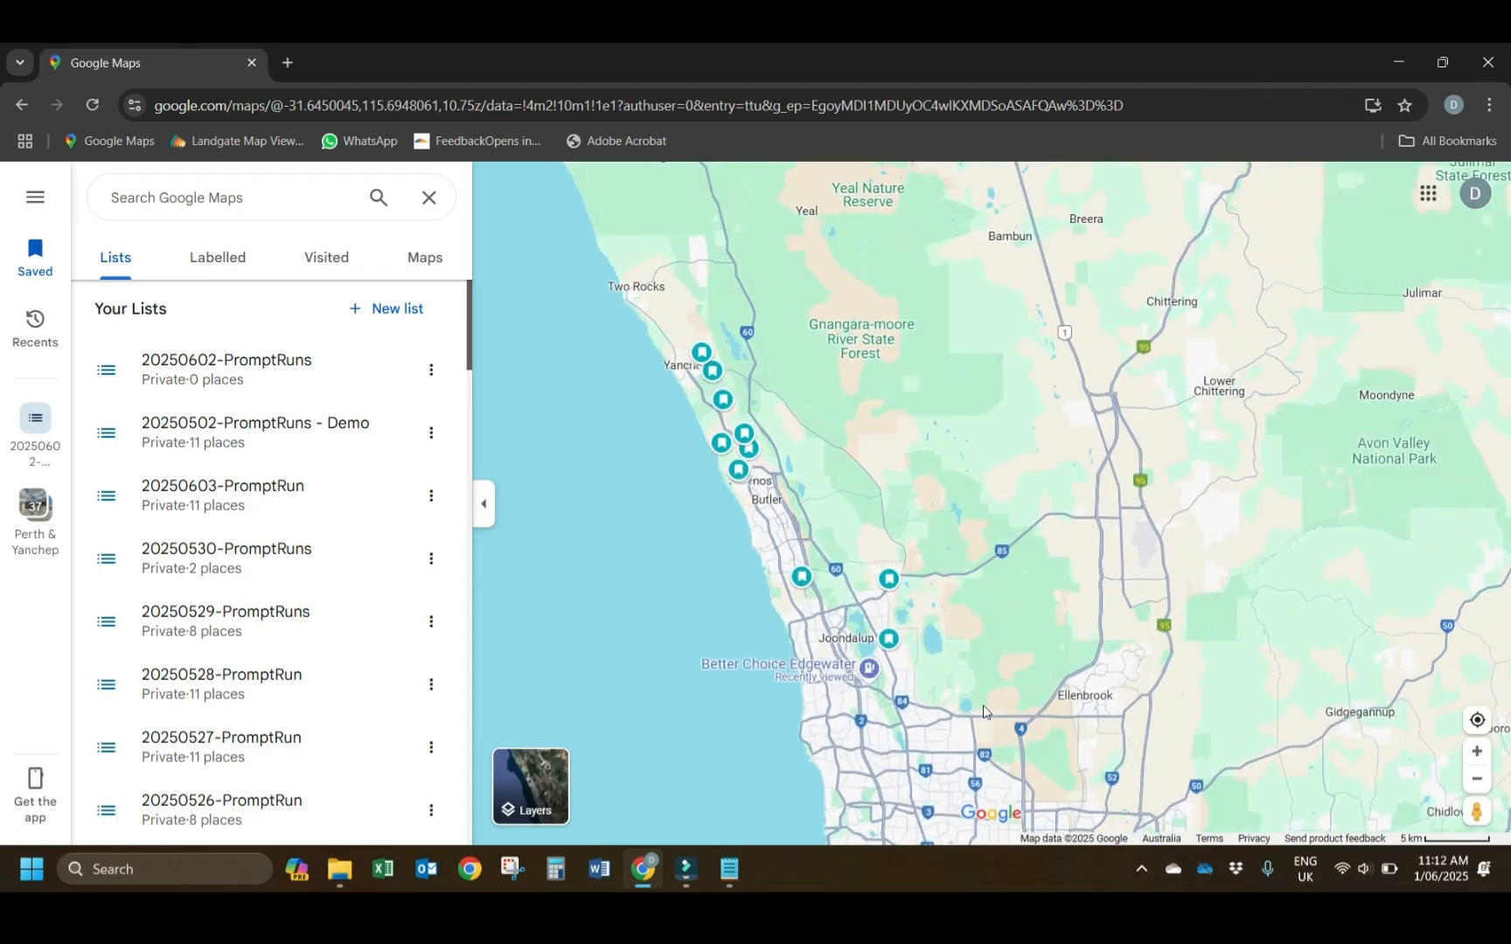
scroll(980, 647, "down", 1)
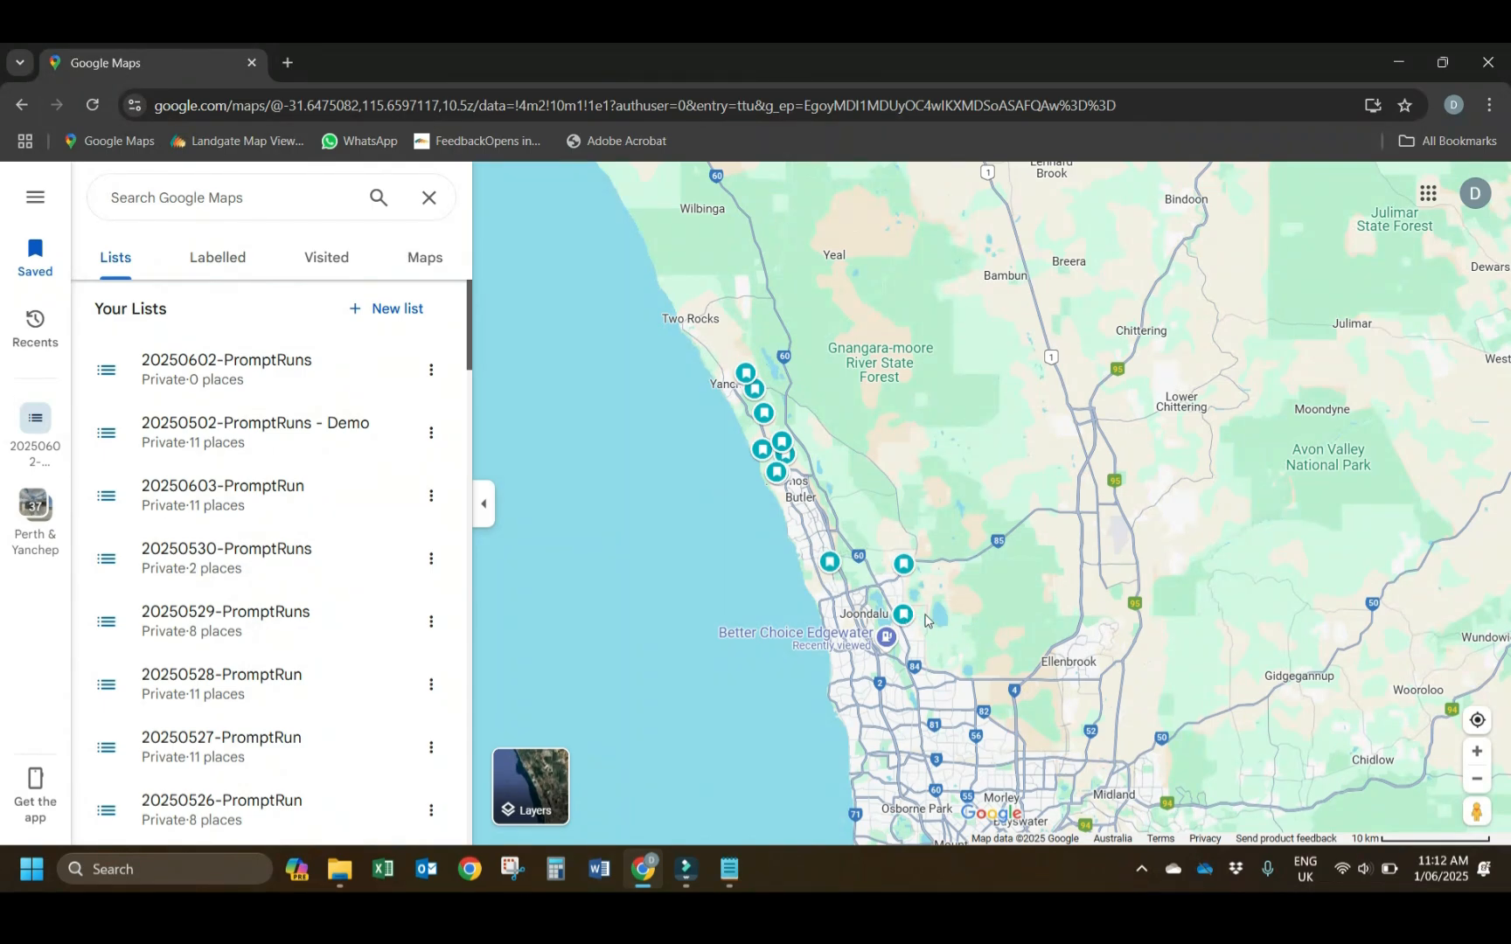
mouse_move(909, 619)
mouse_move(909, 570)
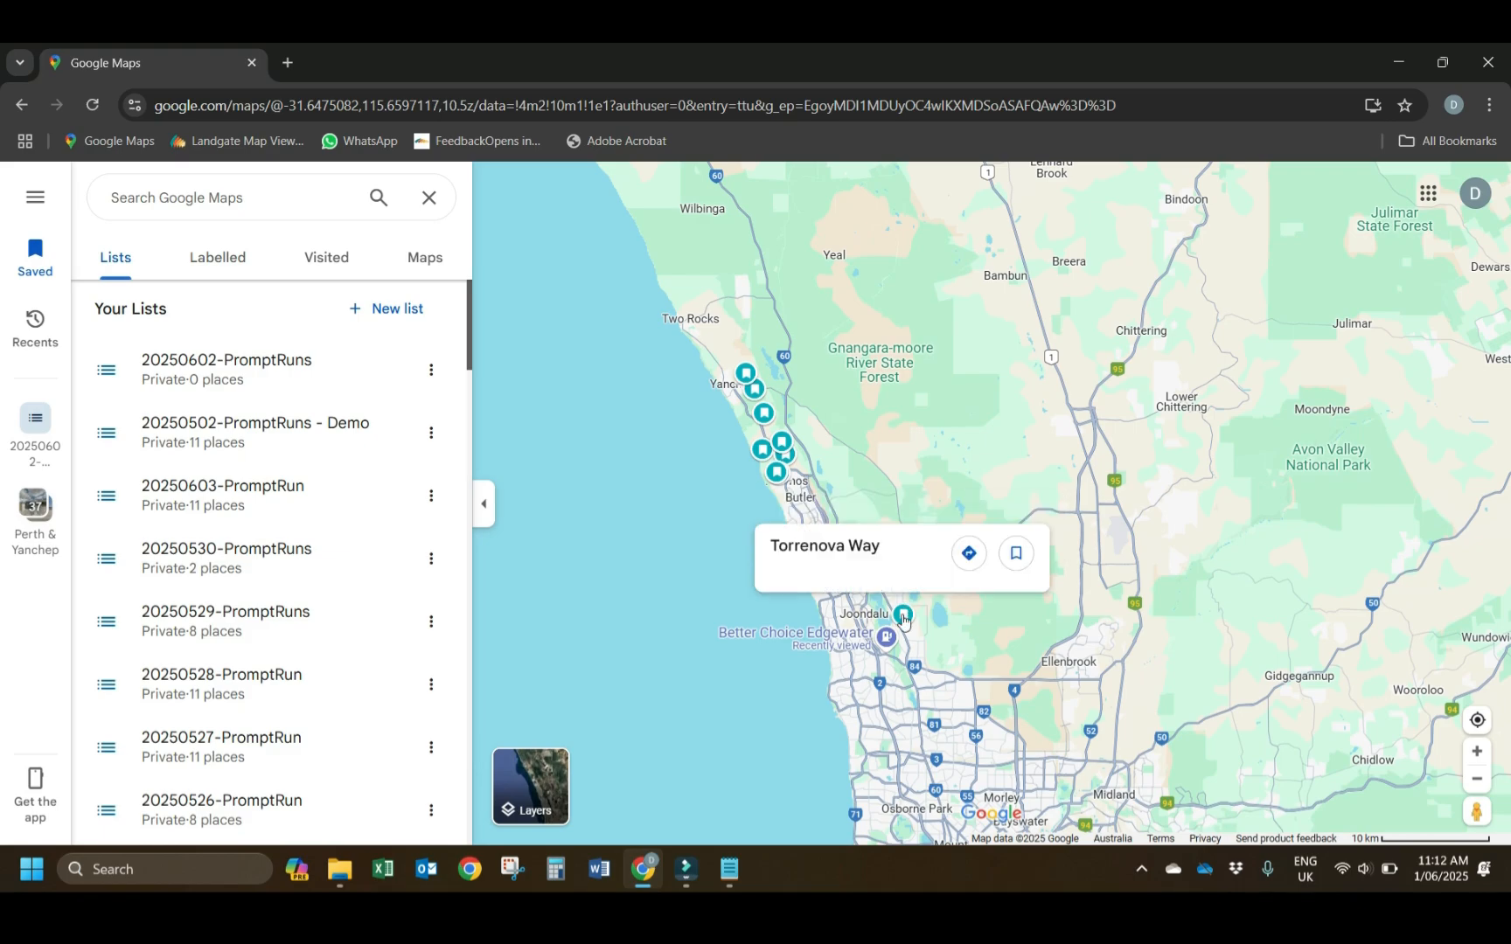
mouse_move(842, 581)
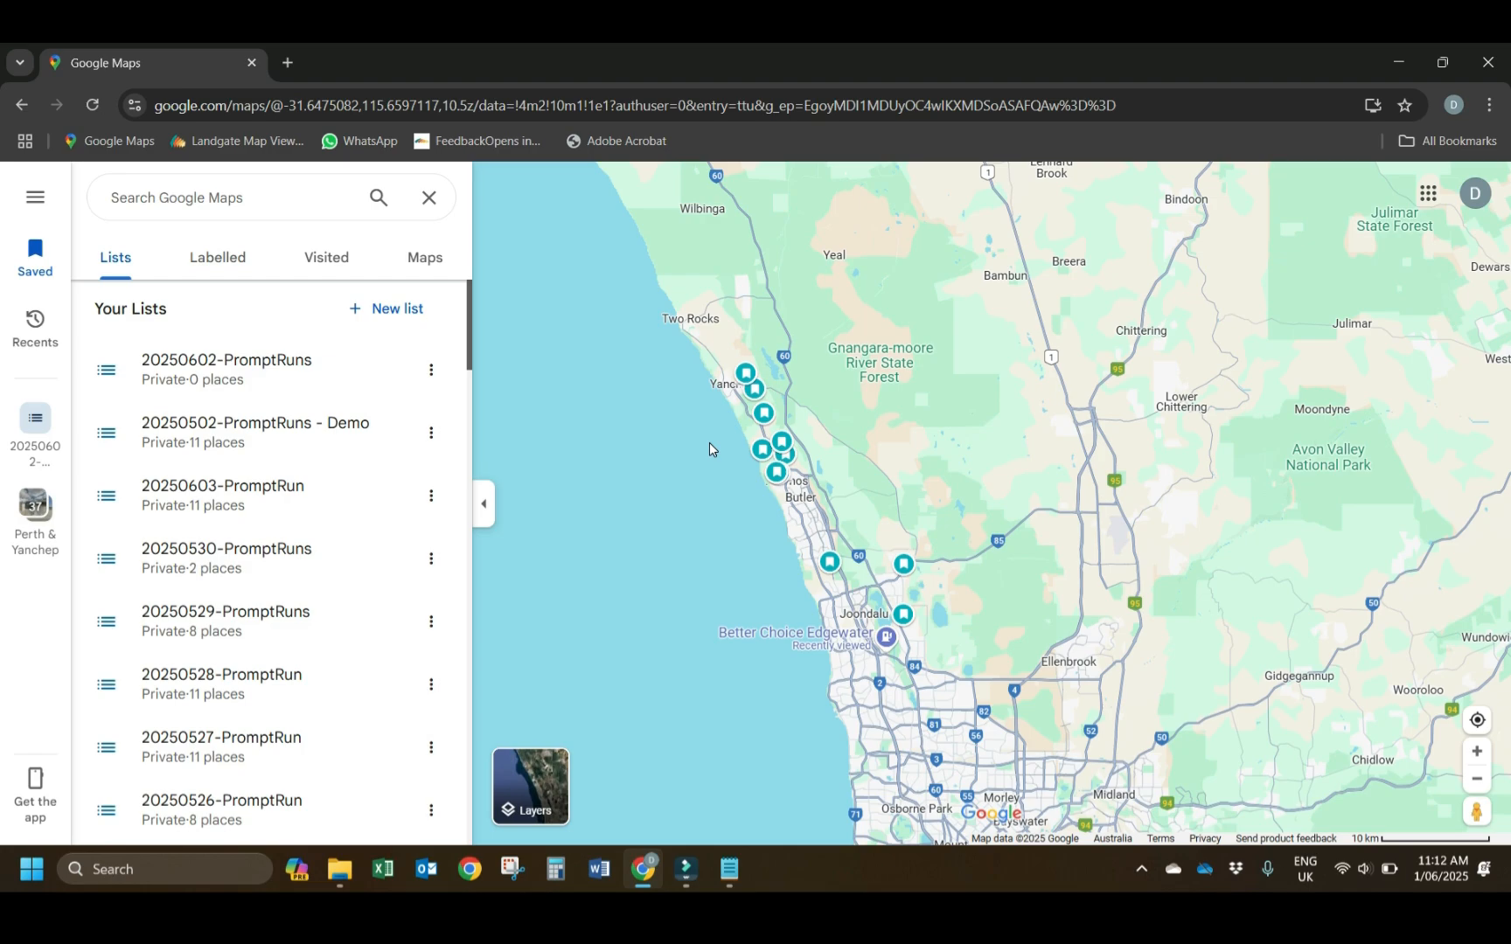
mouse_move(774, 473)
Hide the 20250502-PromptRuns - Demo list on the map and show it again.
left_click(432, 433)
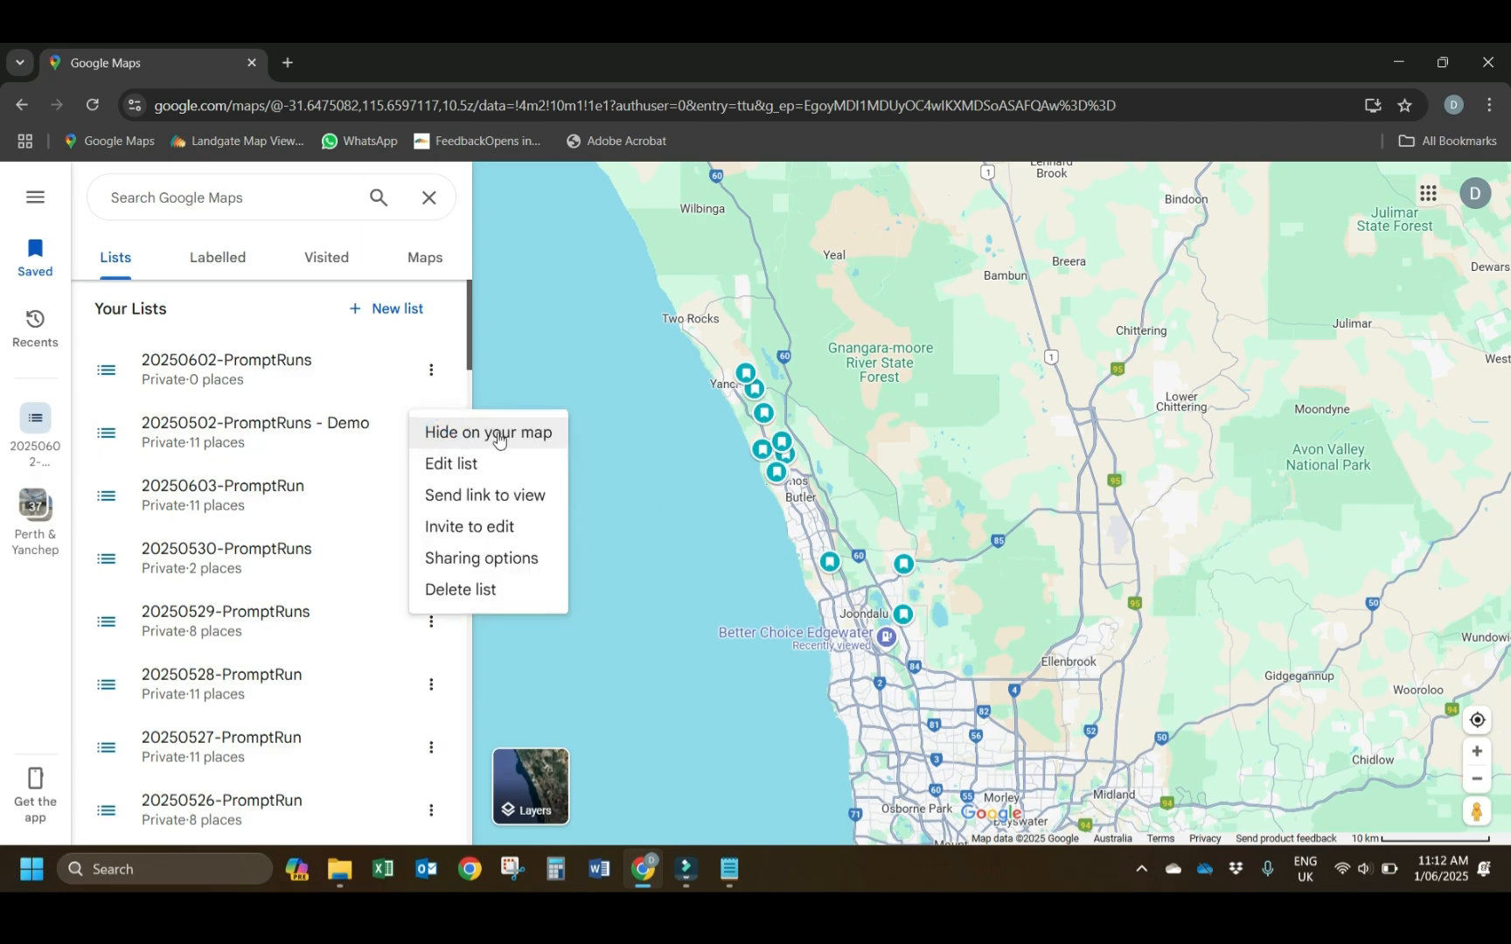
left_click(497, 434)
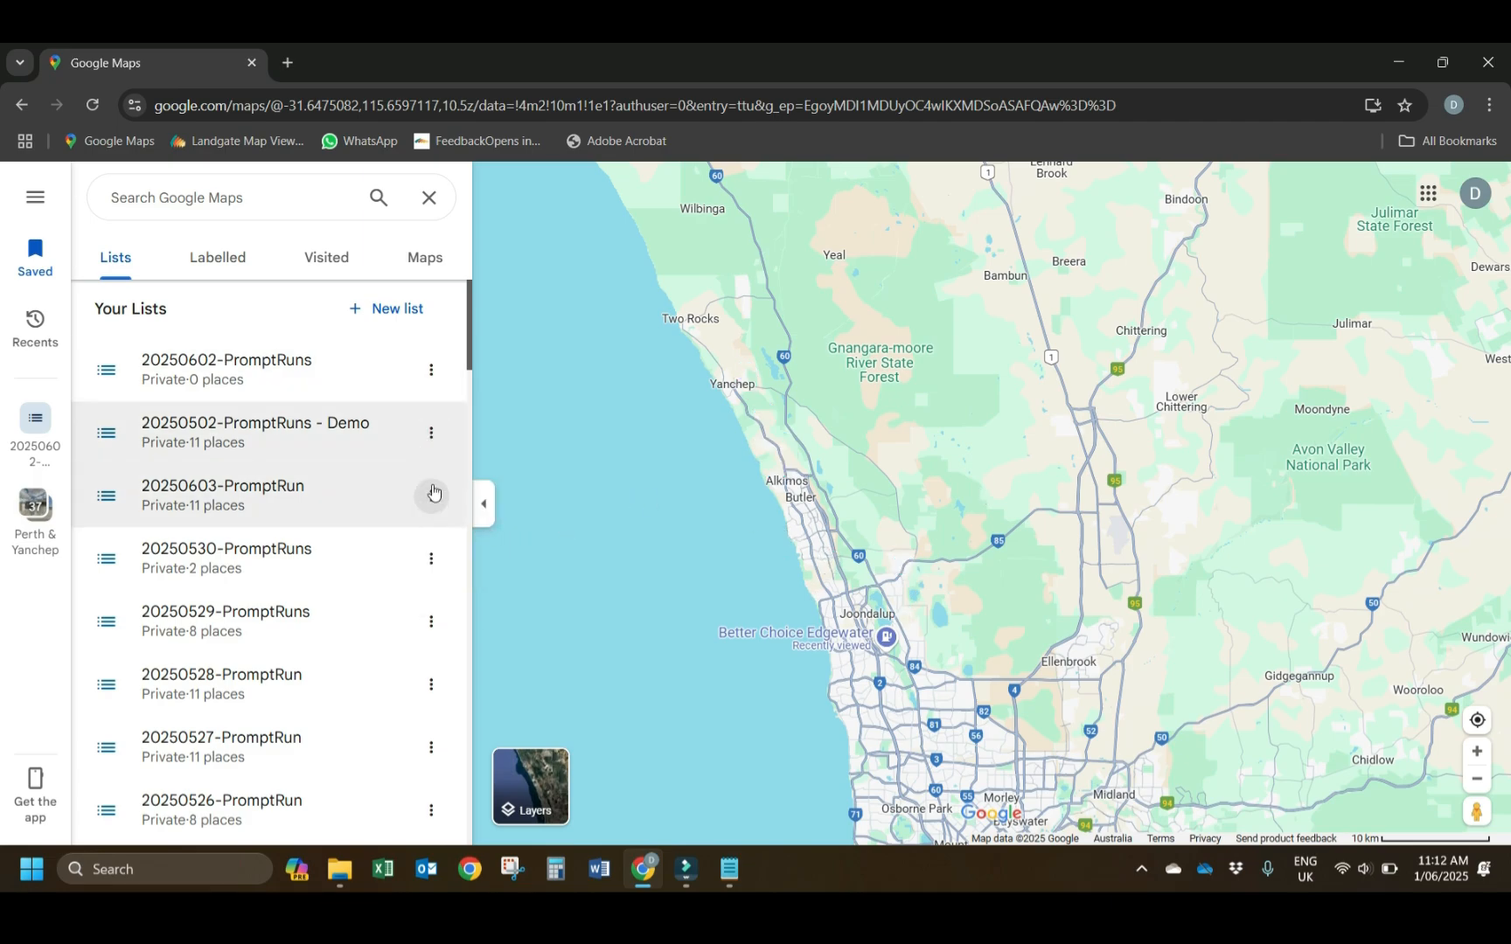
left_click(430, 438)
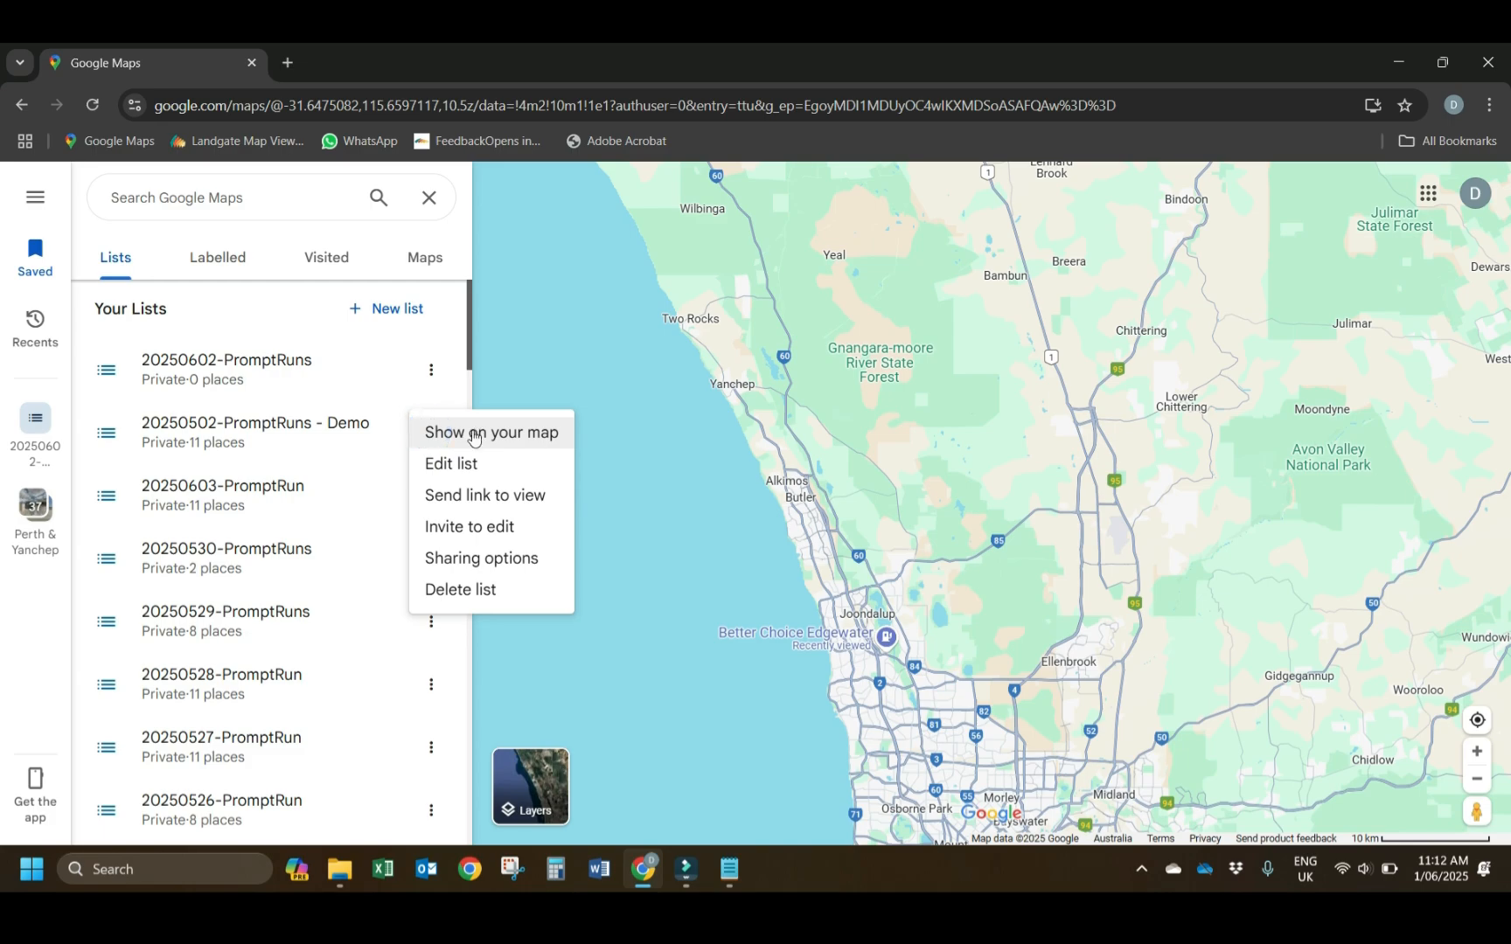
left_click(472, 435)
Show the 20250603-PromptRun and 20250530-PromptRuns lists on the map as well.
left_click(430, 496)
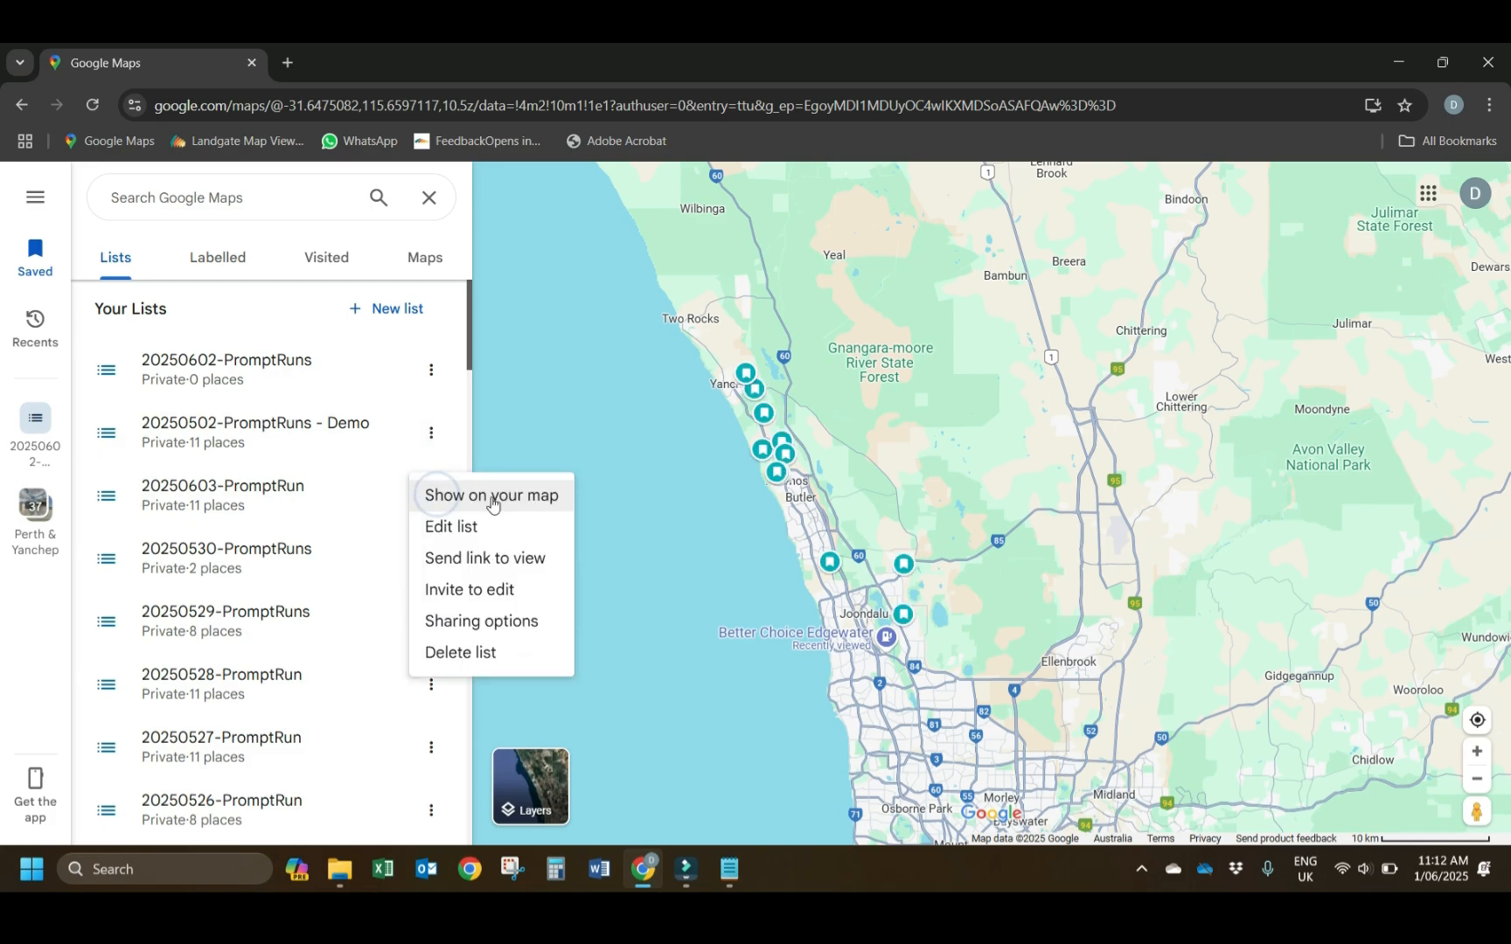
left_click(492, 499)
left_click(430, 559)
left_click(473, 554)
Show the 20250529-PromptRuns list on the map, inspect its markers, and hide the list again.
left_click(430, 622)
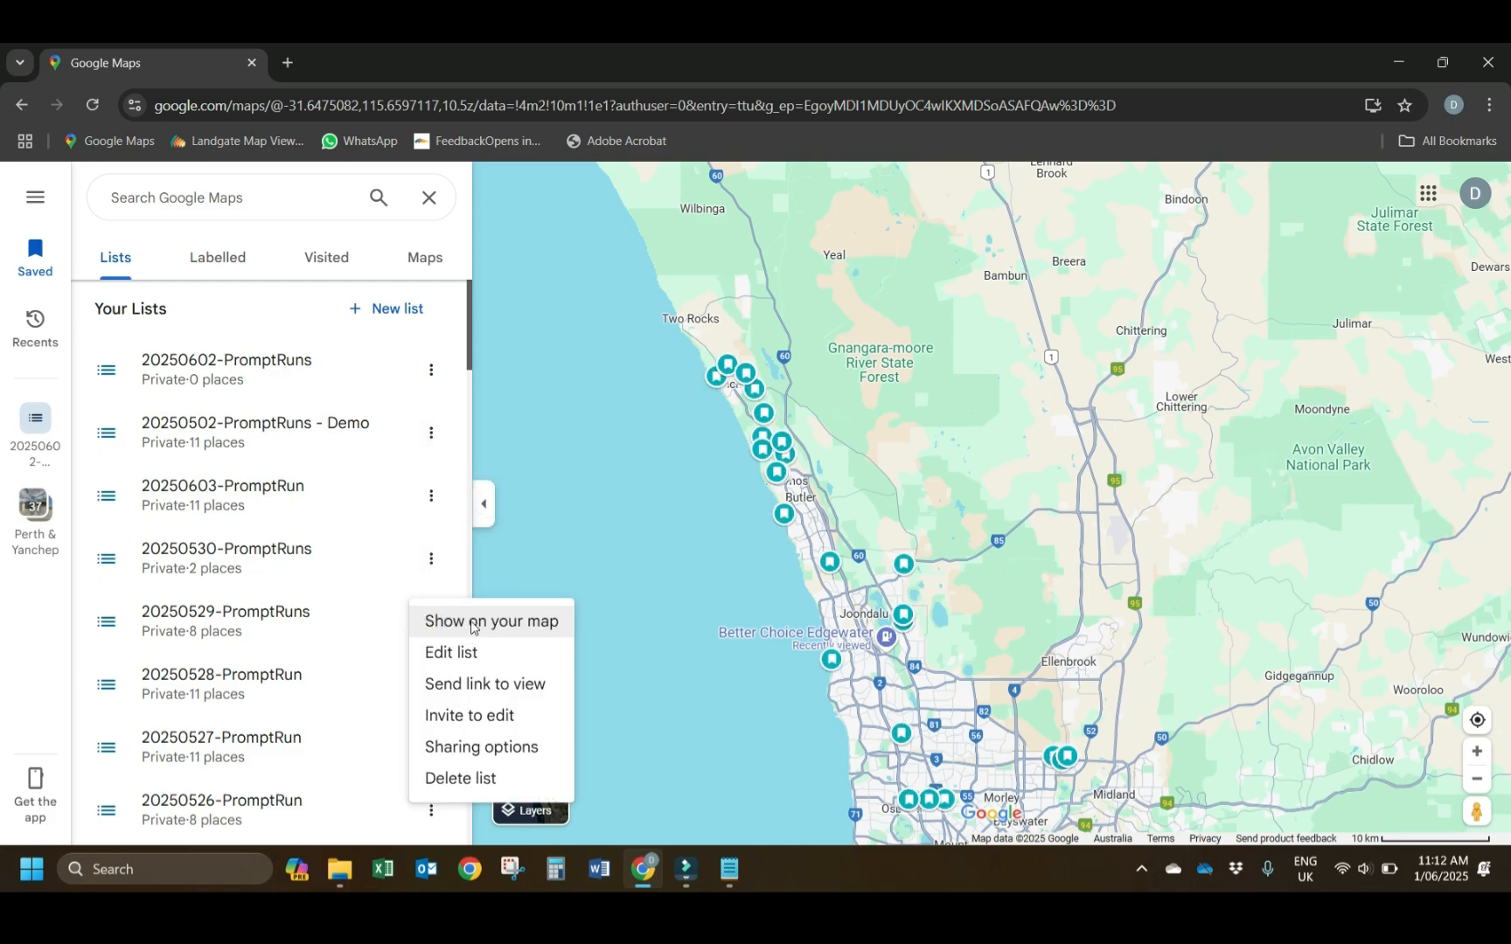
left_click(470, 617)
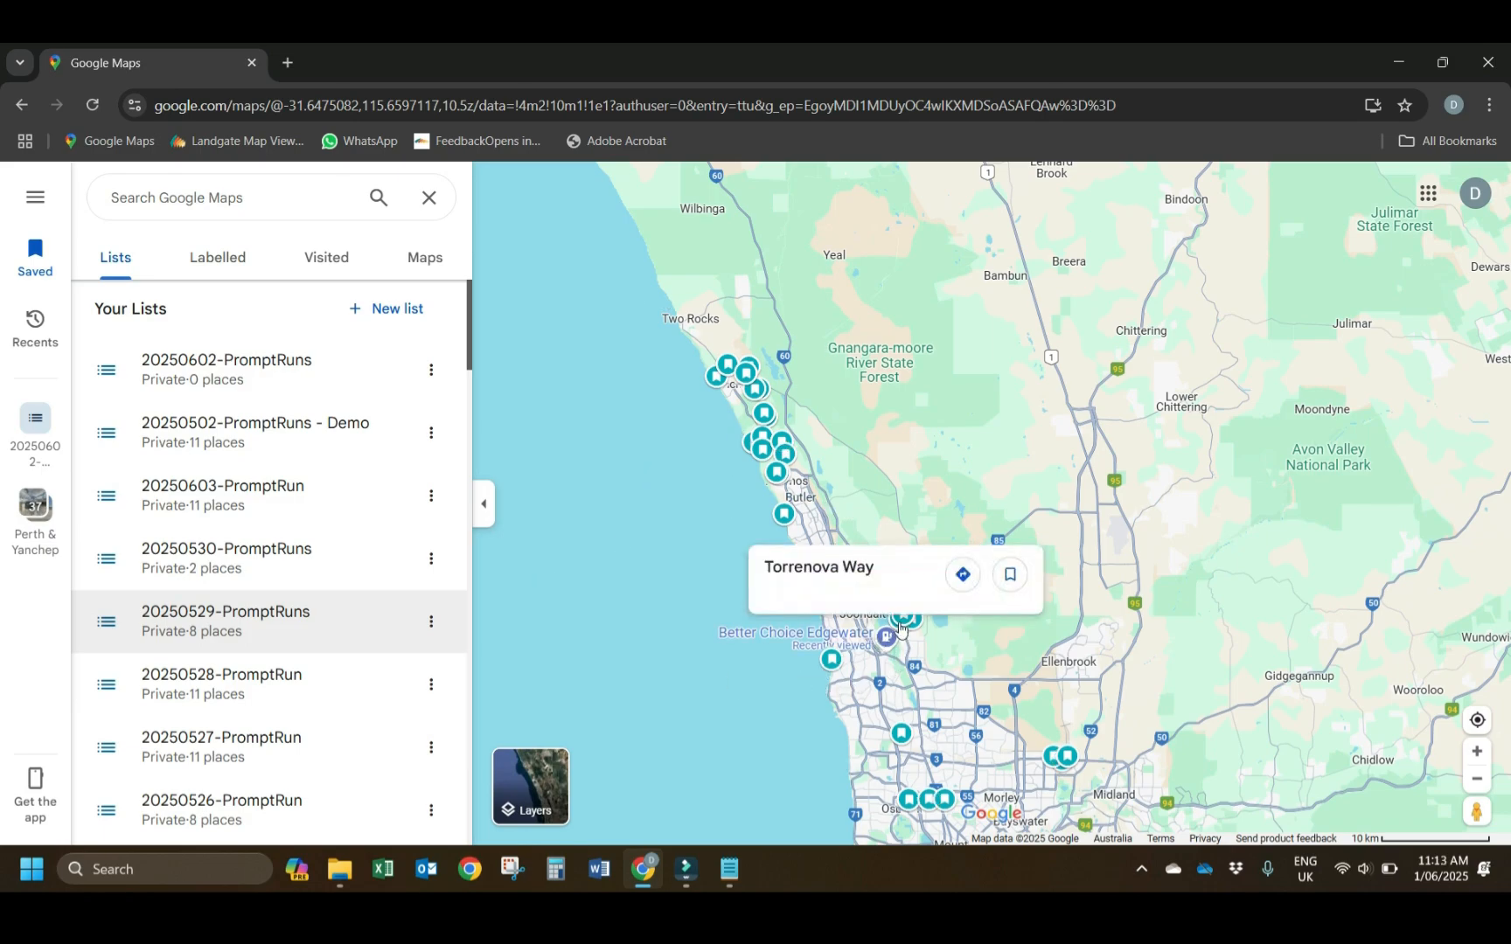
left_click(427, 623)
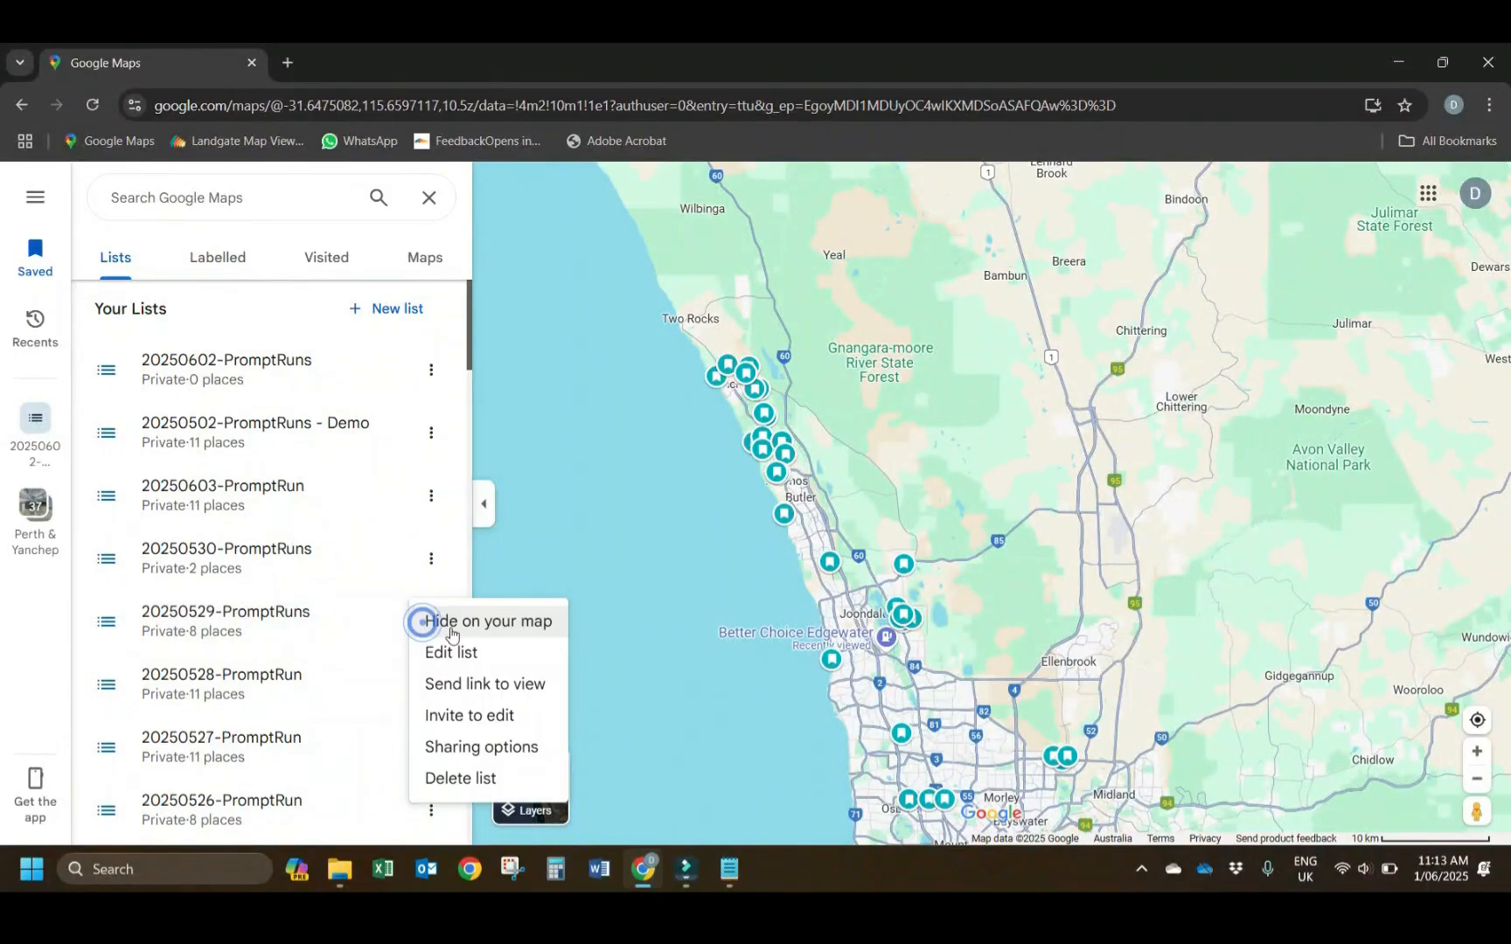
left_click(511, 623)
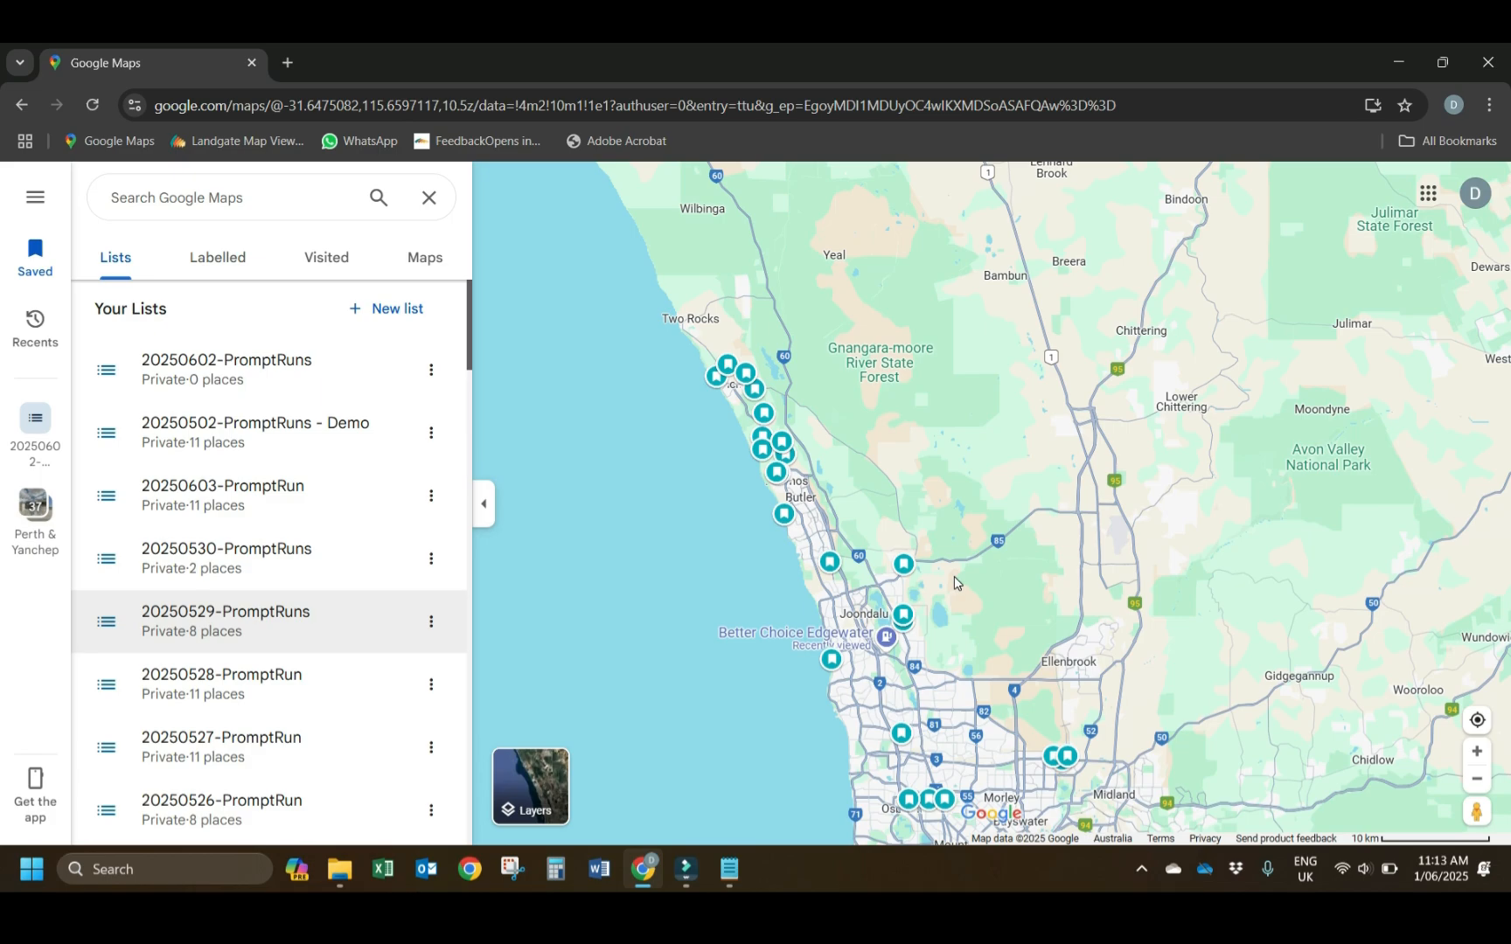
Hide the 20250530-PromptRuns, 20250603-PromptRun and 20250502-PromptRuns - Demo lists on the map.
left_click(433, 560)
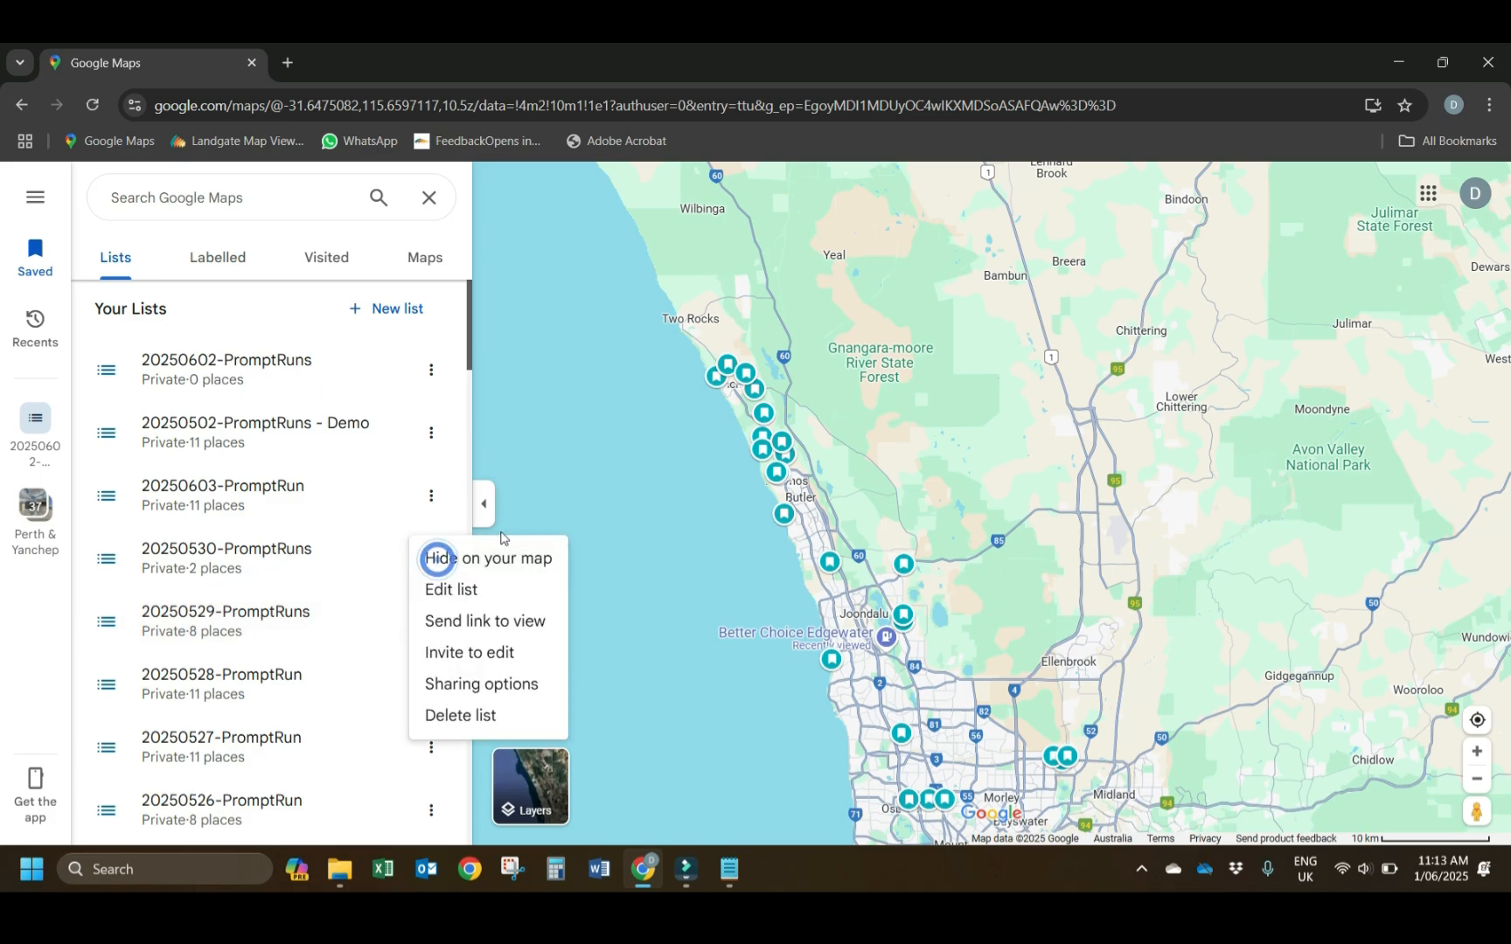
left_click(448, 558)
left_click(435, 496)
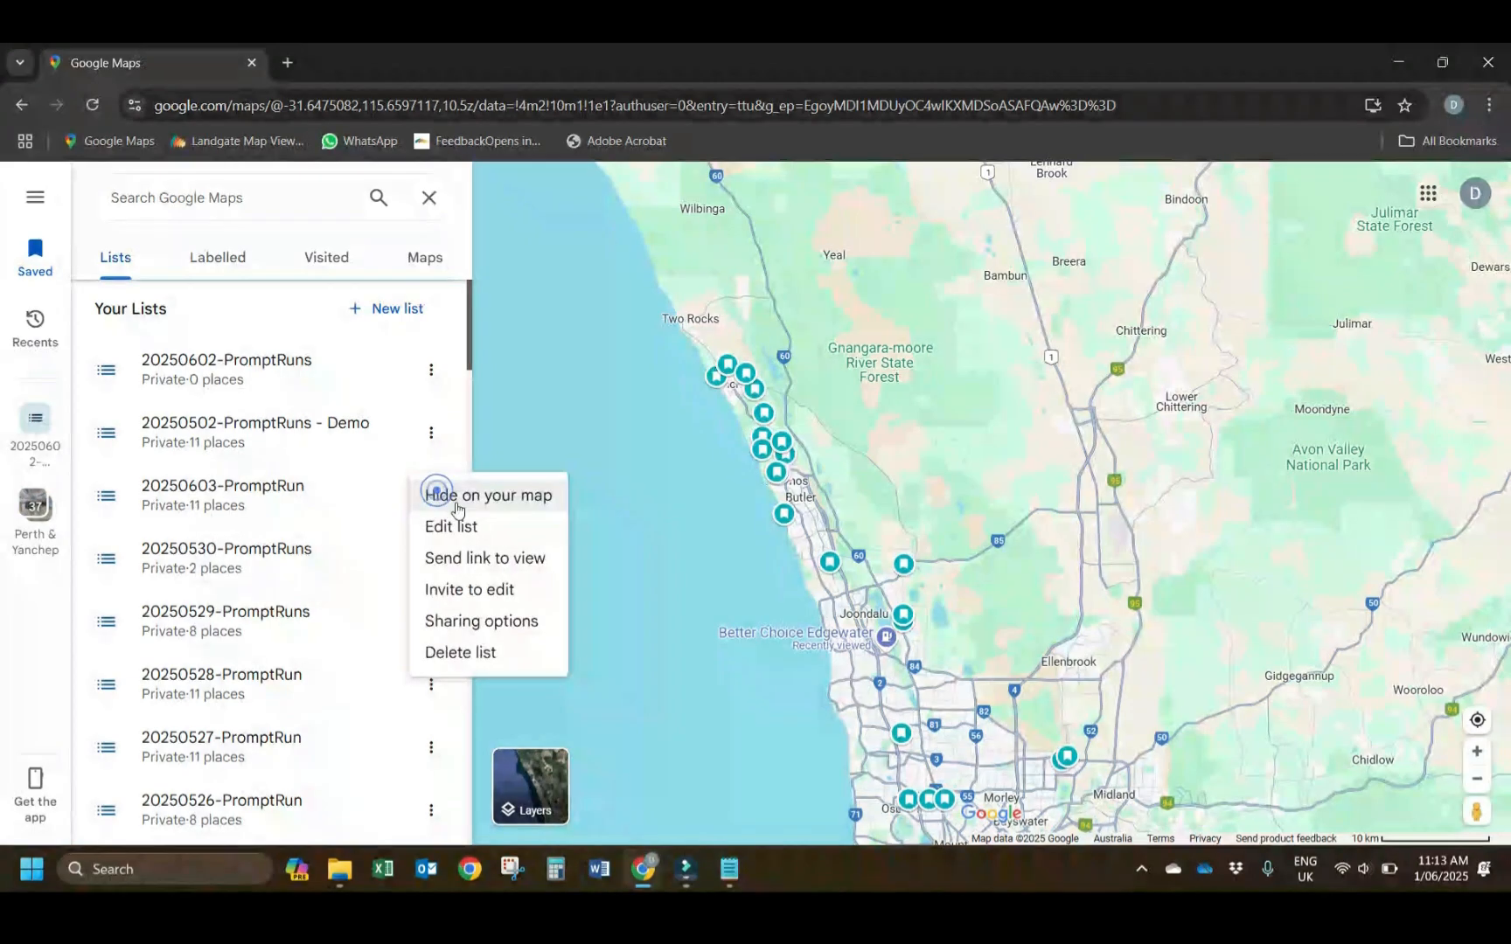
left_click(472, 495)
left_click(431, 433)
left_click(474, 441)
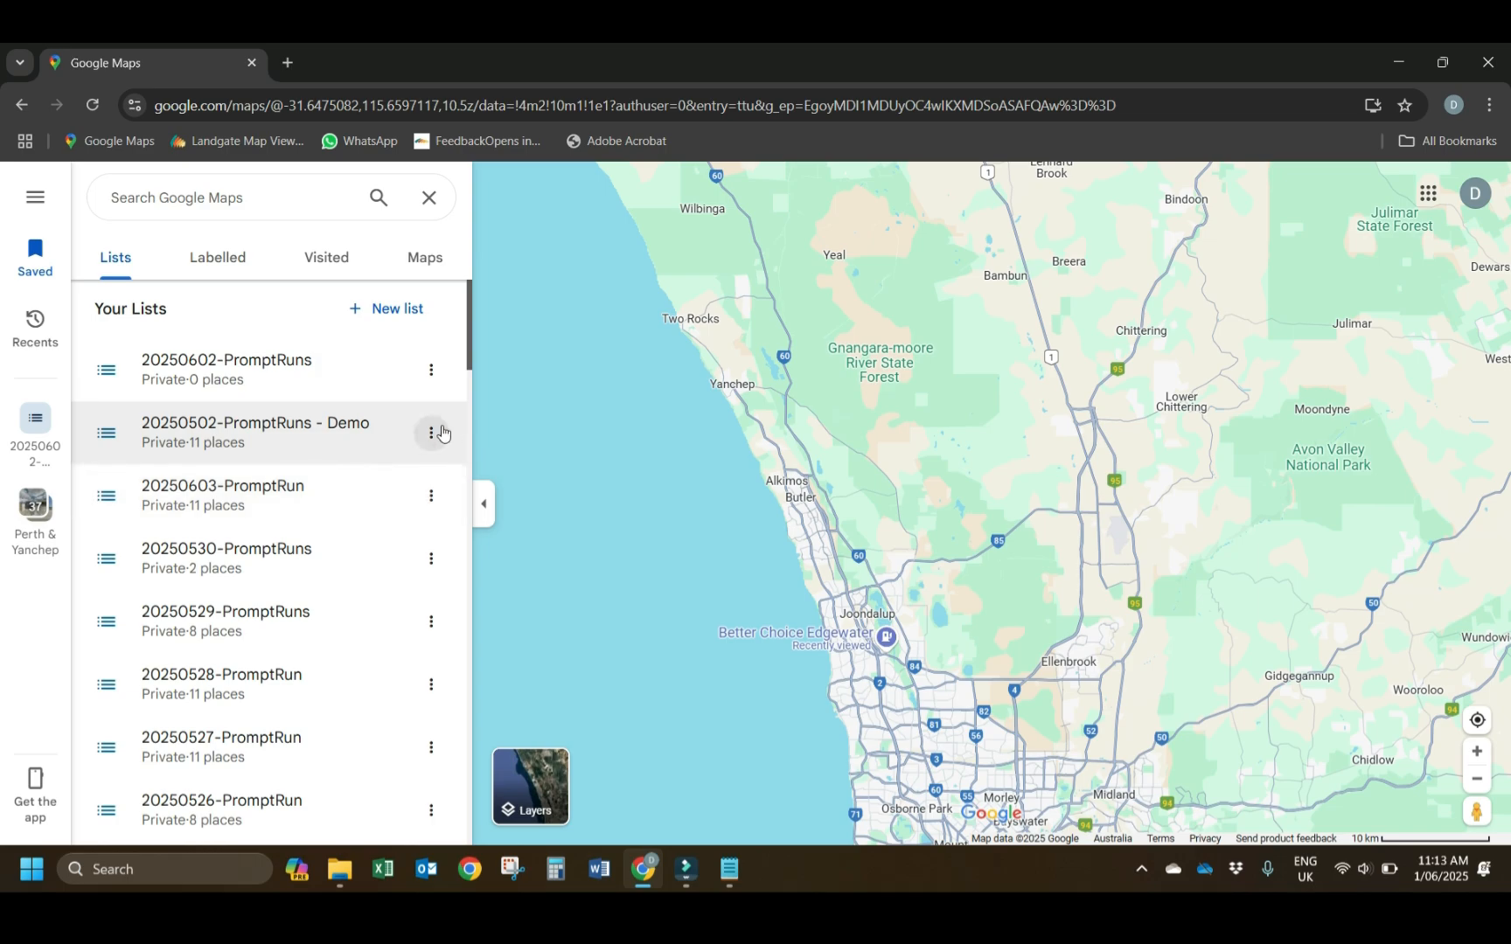
Edit the 20250602-PromptRuns list and rename it "20250602-PromptRuns - Video Purpose".
left_click(432, 371)
left_click(461, 404)
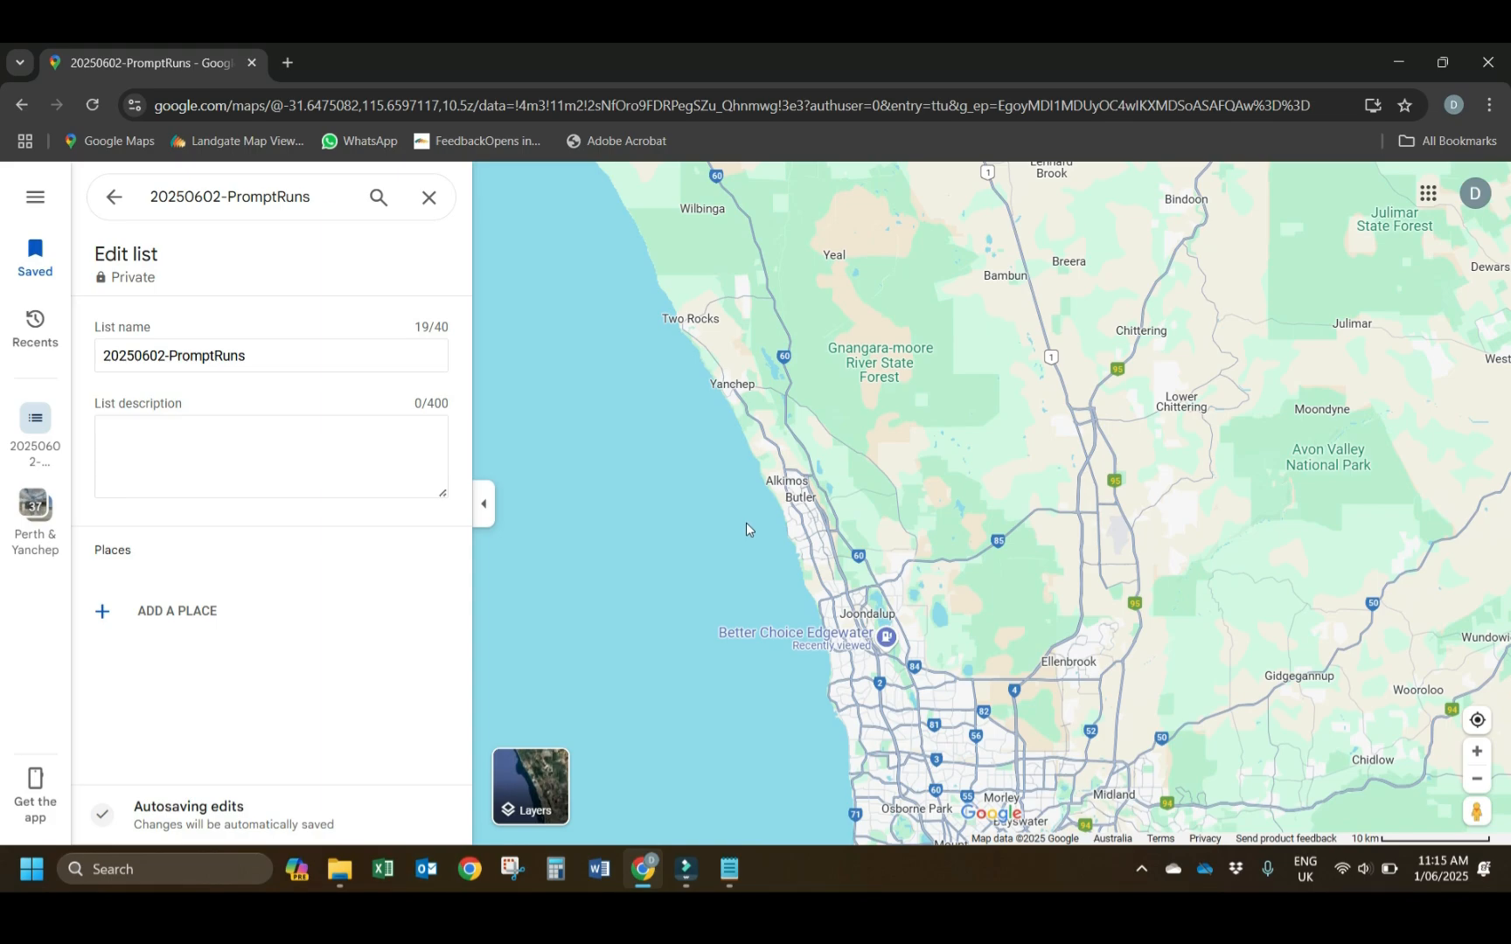
left_click(347, 361)
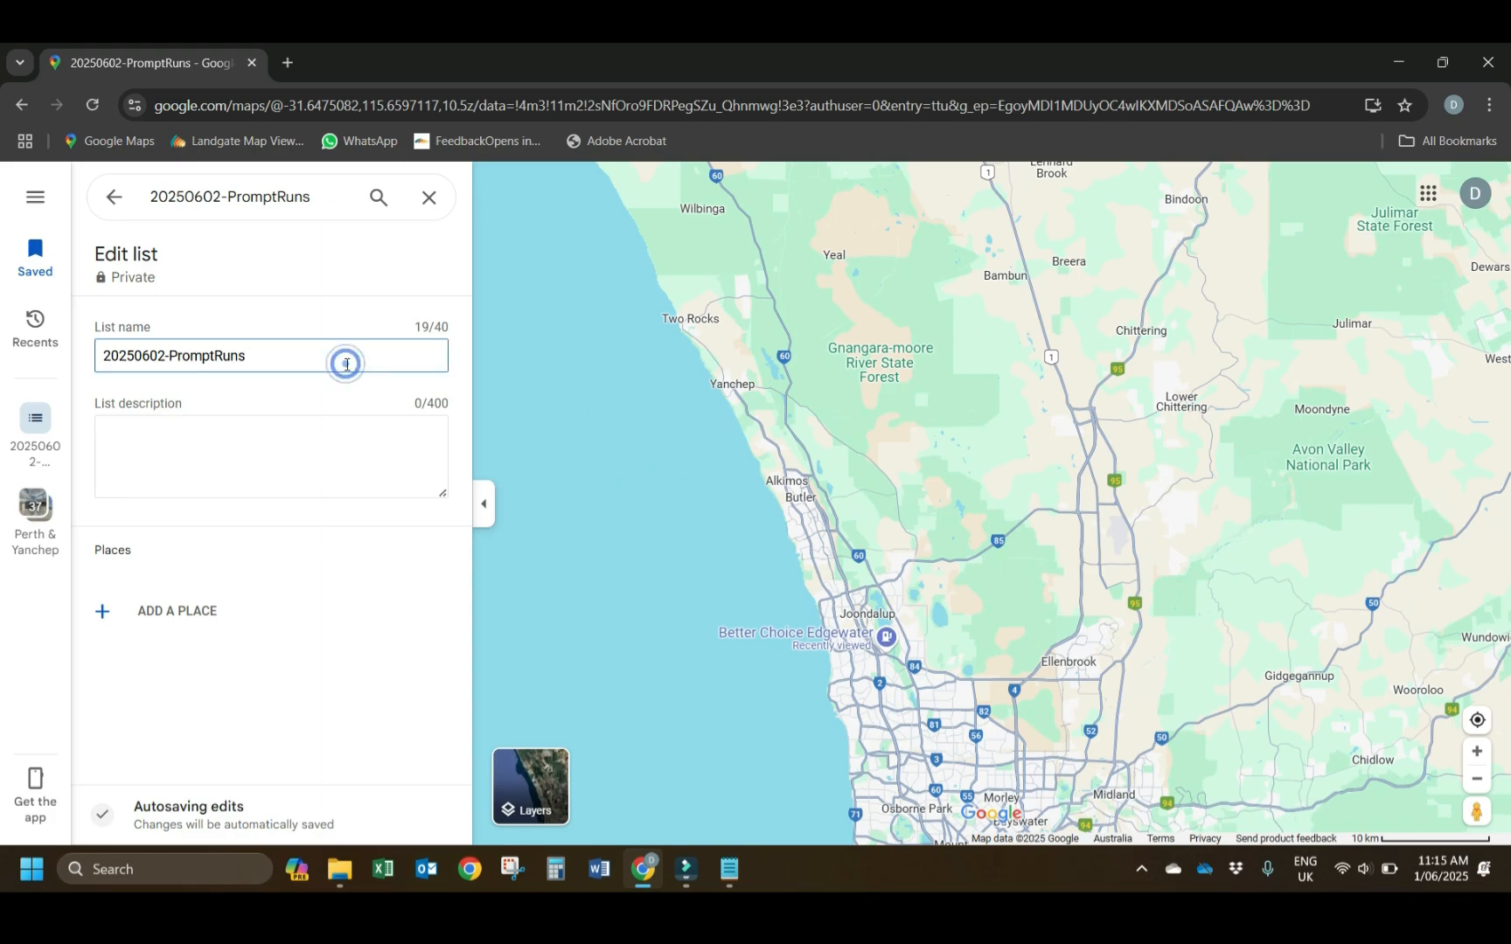
type("- Video Purpose")
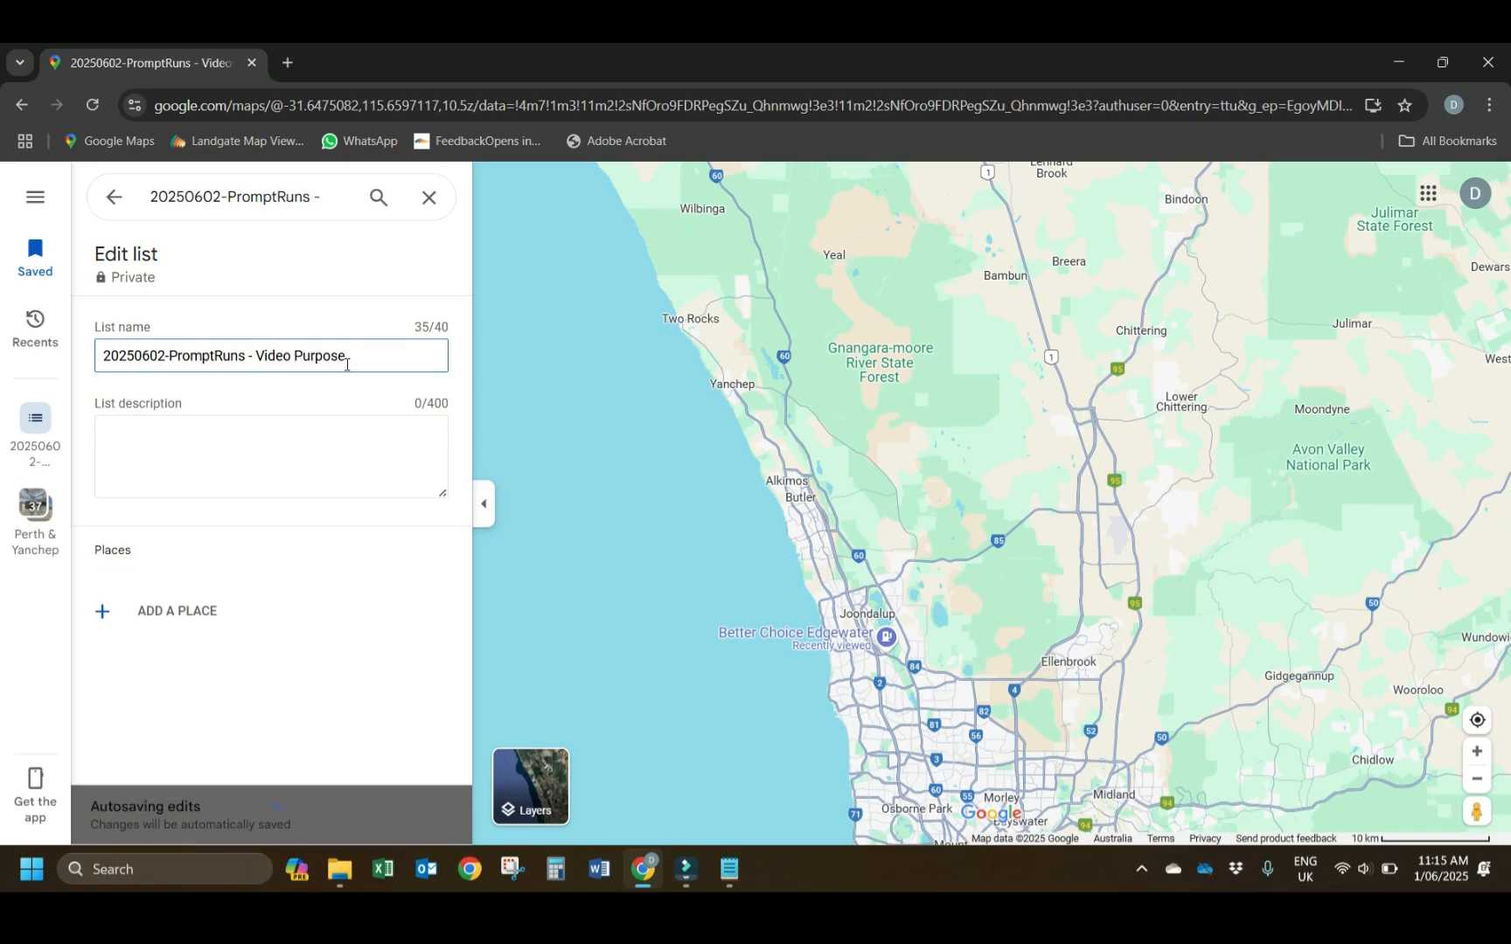
Search for "St andrews driv" as a place to add and add St Andrews Dr, Yanchep WA to the list.
left_click(164, 610)
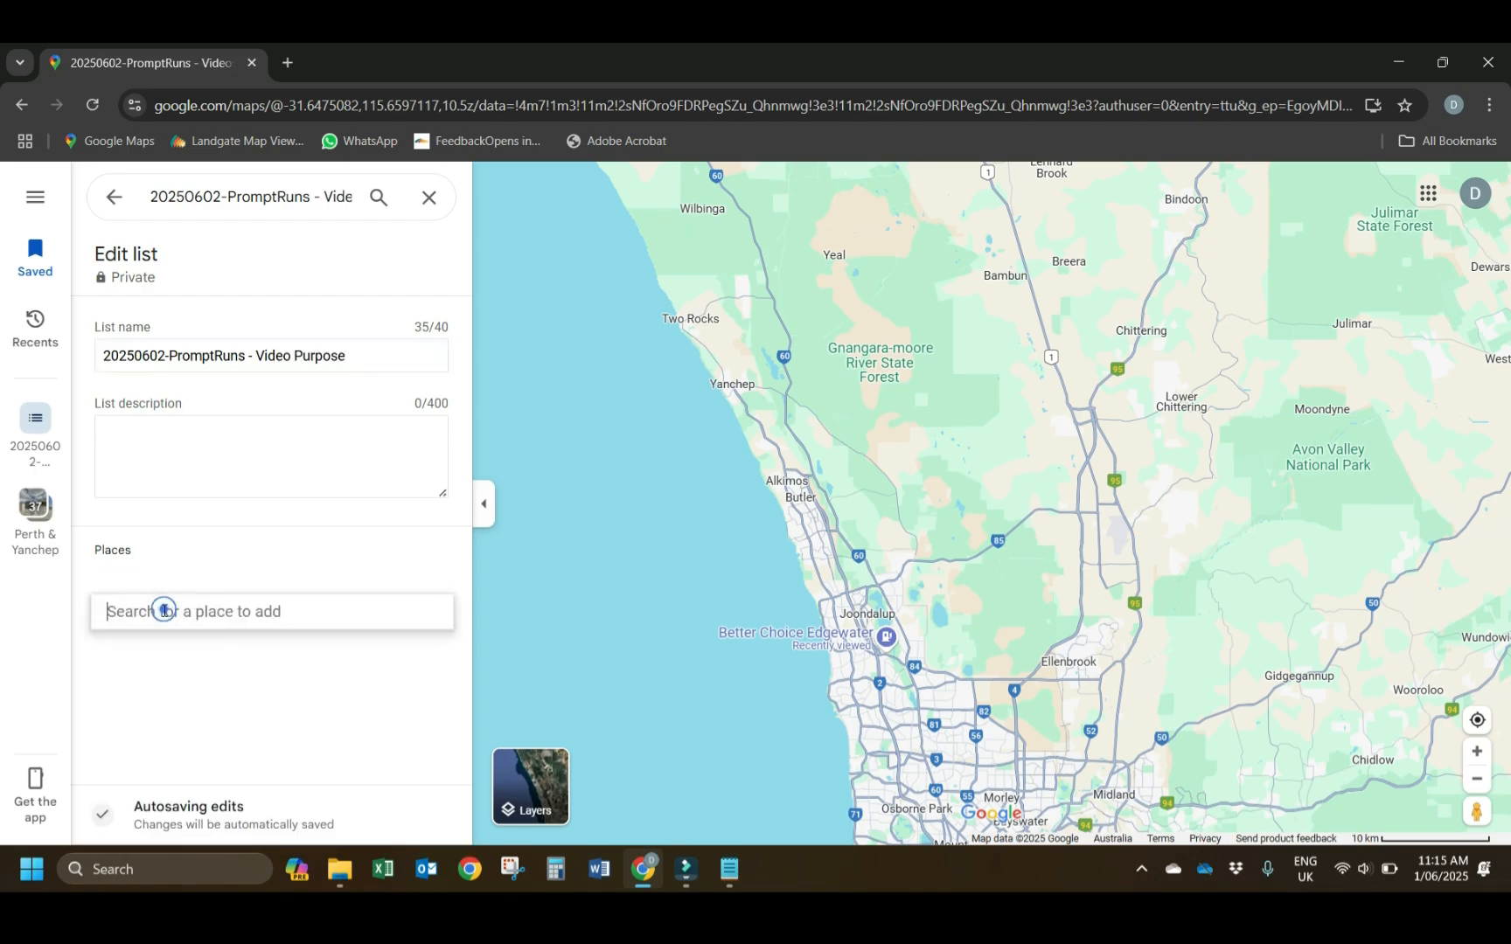
type("St")
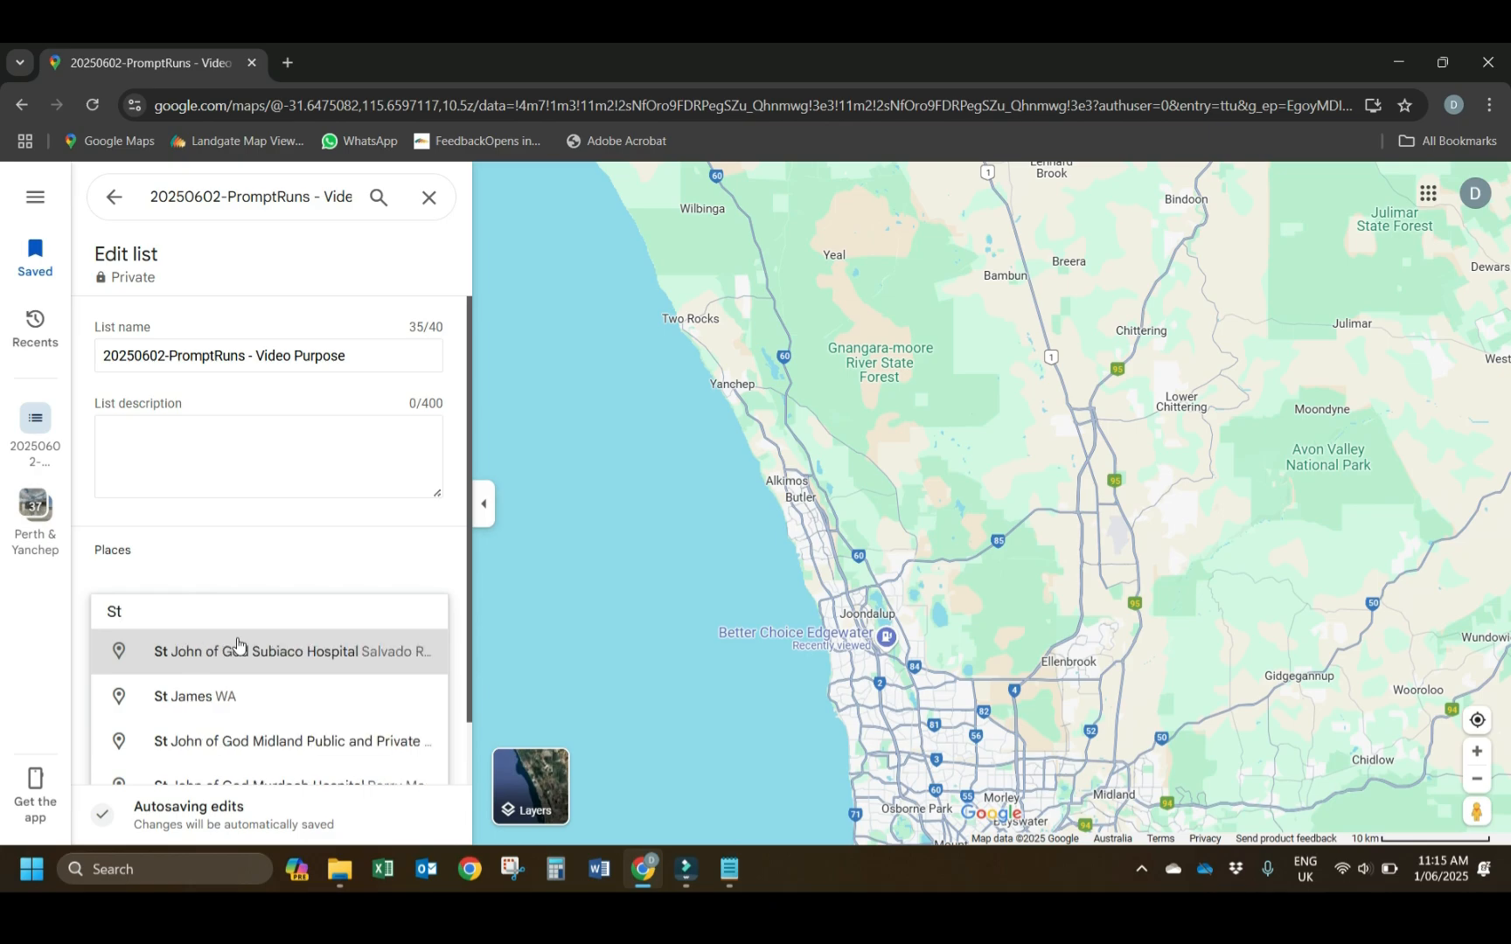
type(" andrews driv")
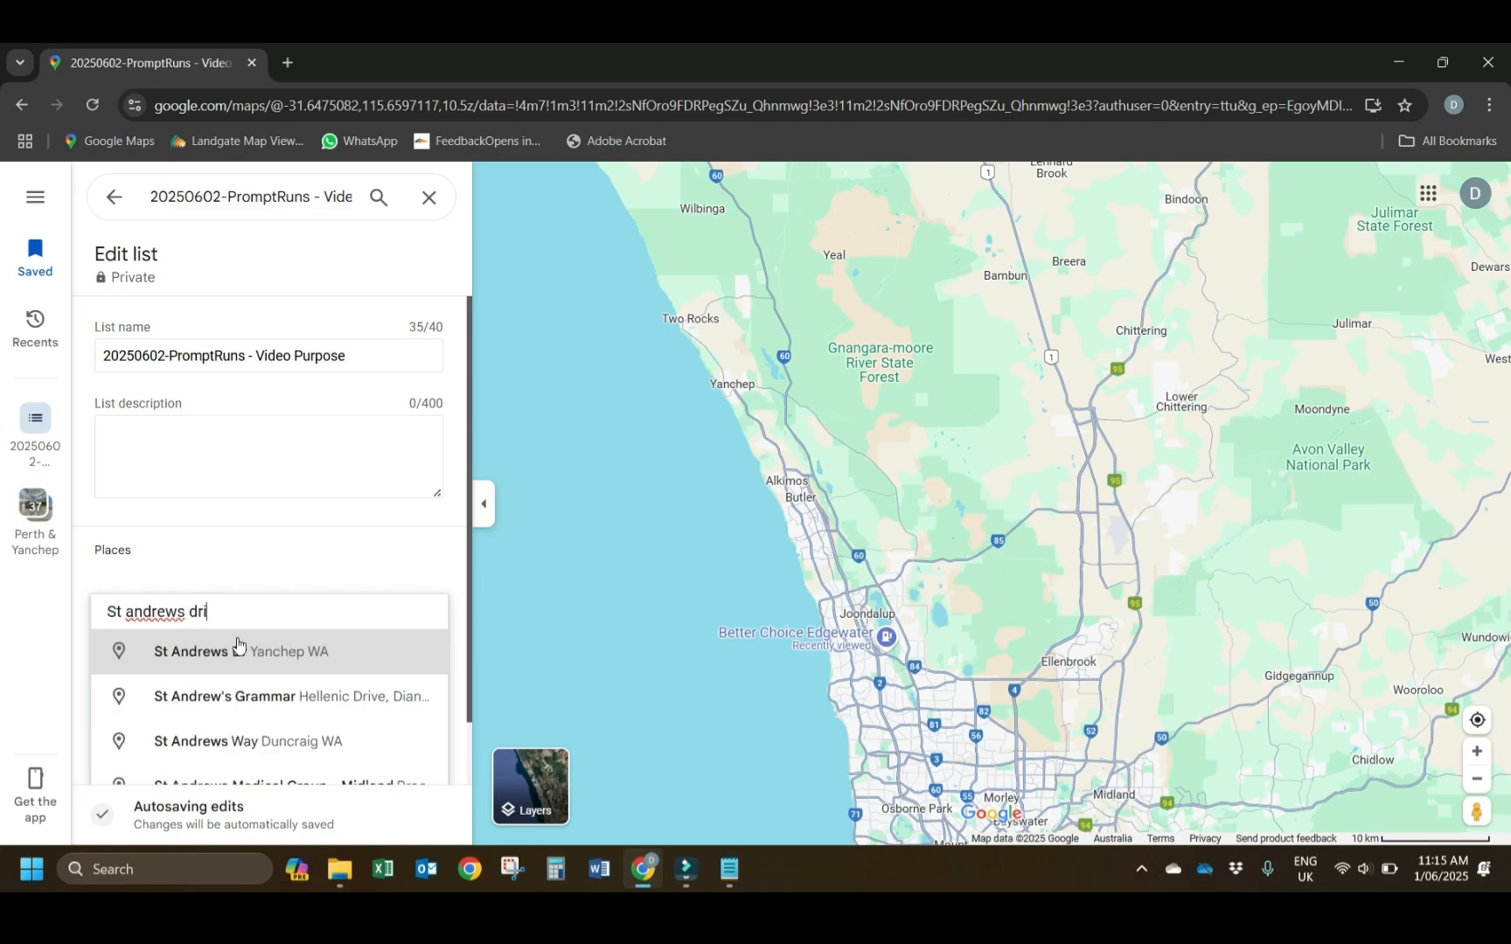
left_click(316, 663)
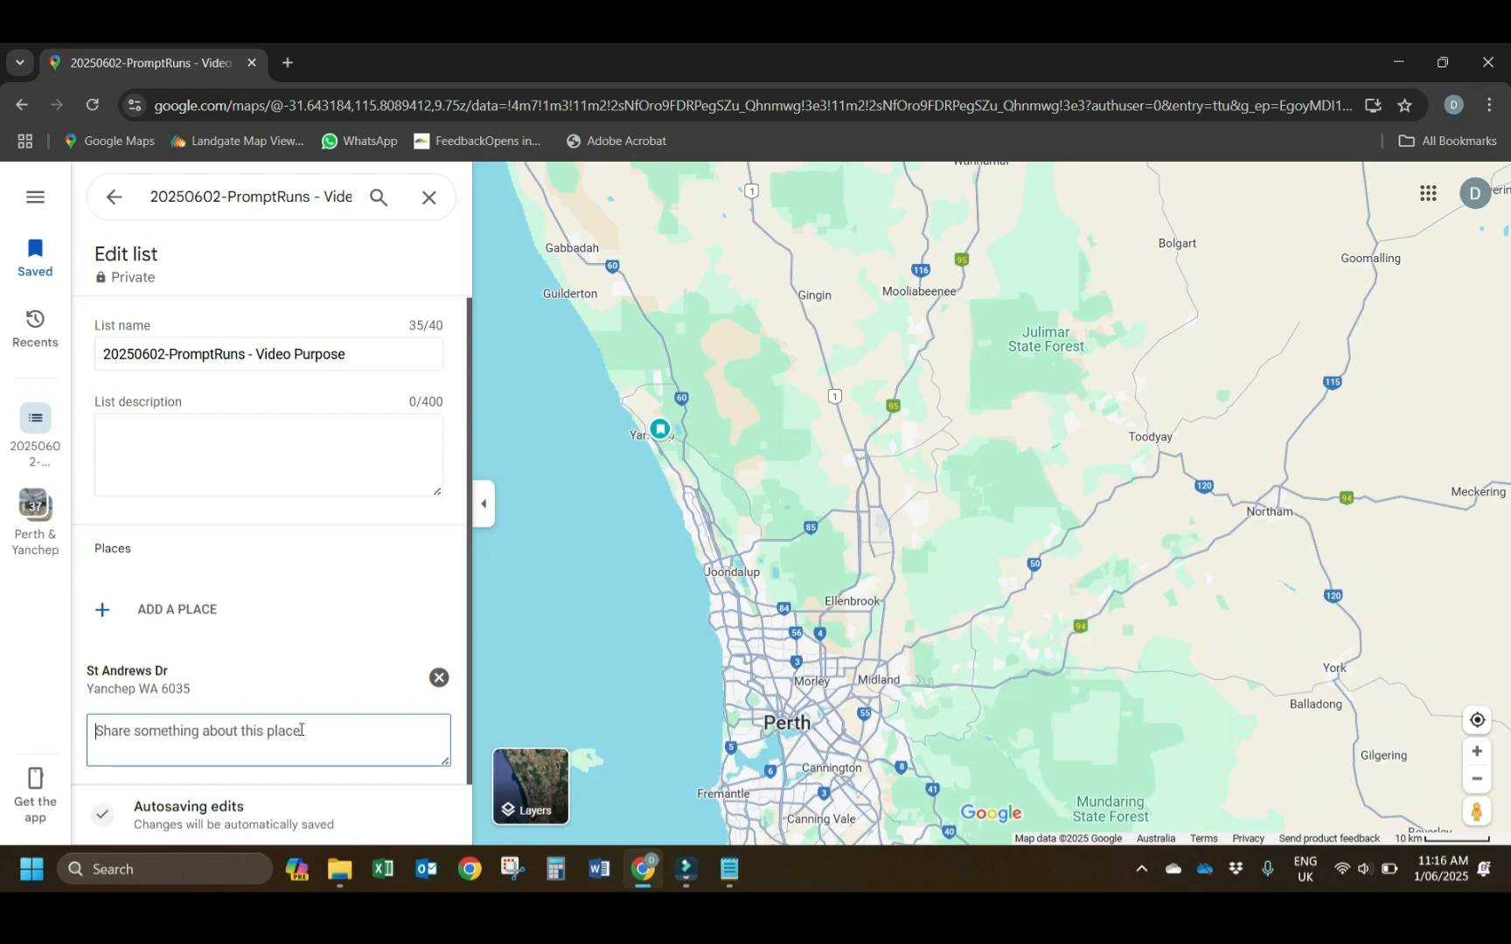
Add the note "This is not our location, our add" to St Andrews Dr and leave list editing.
type("This is n")
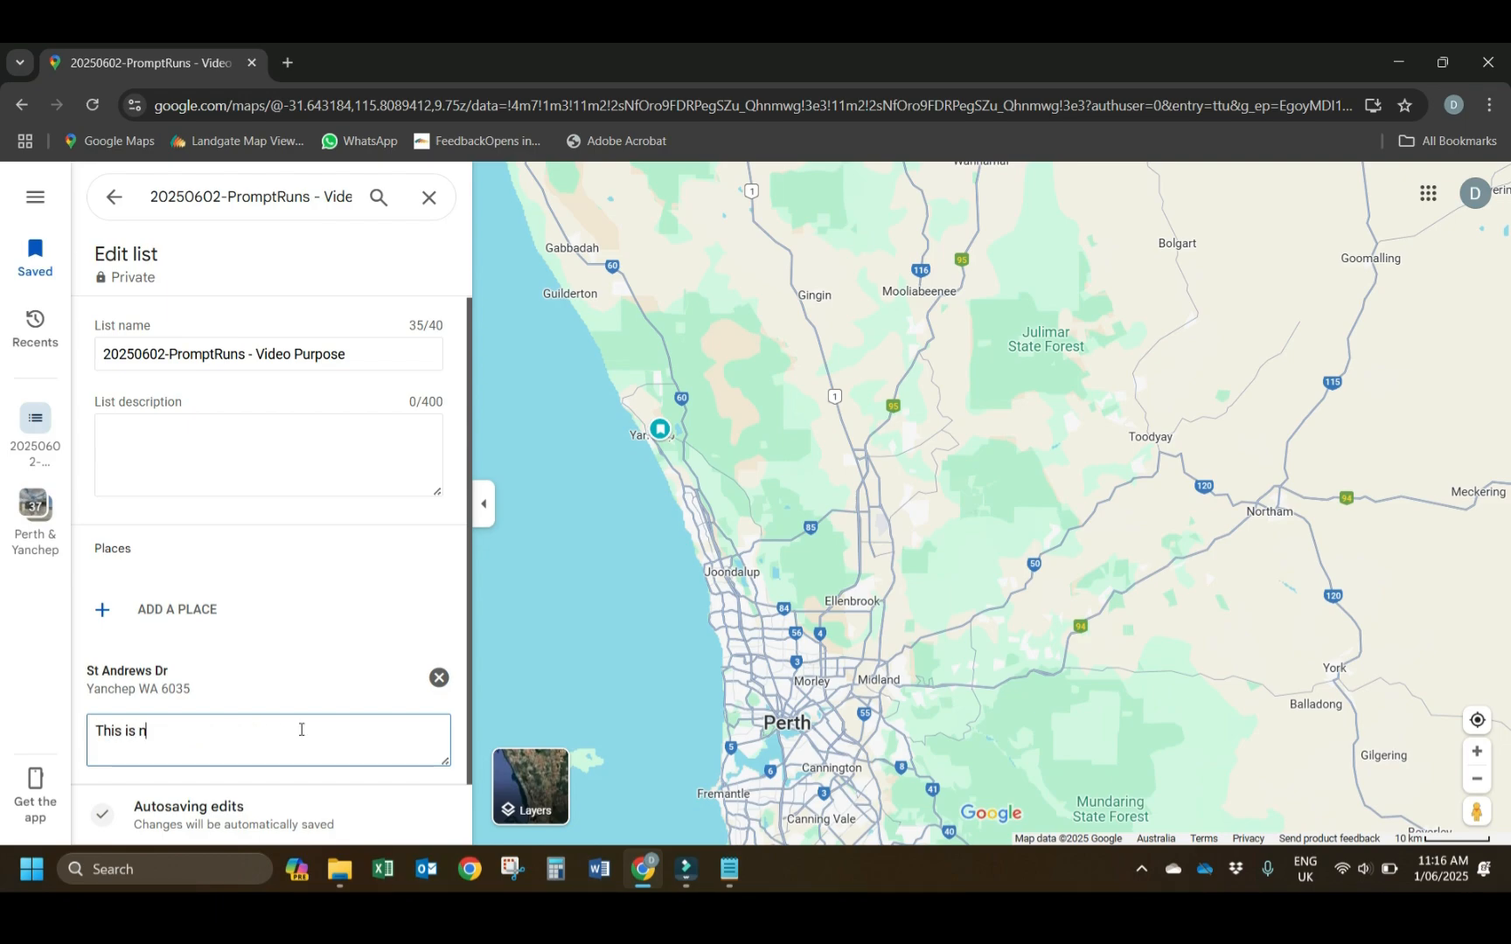
type("ot our location,")
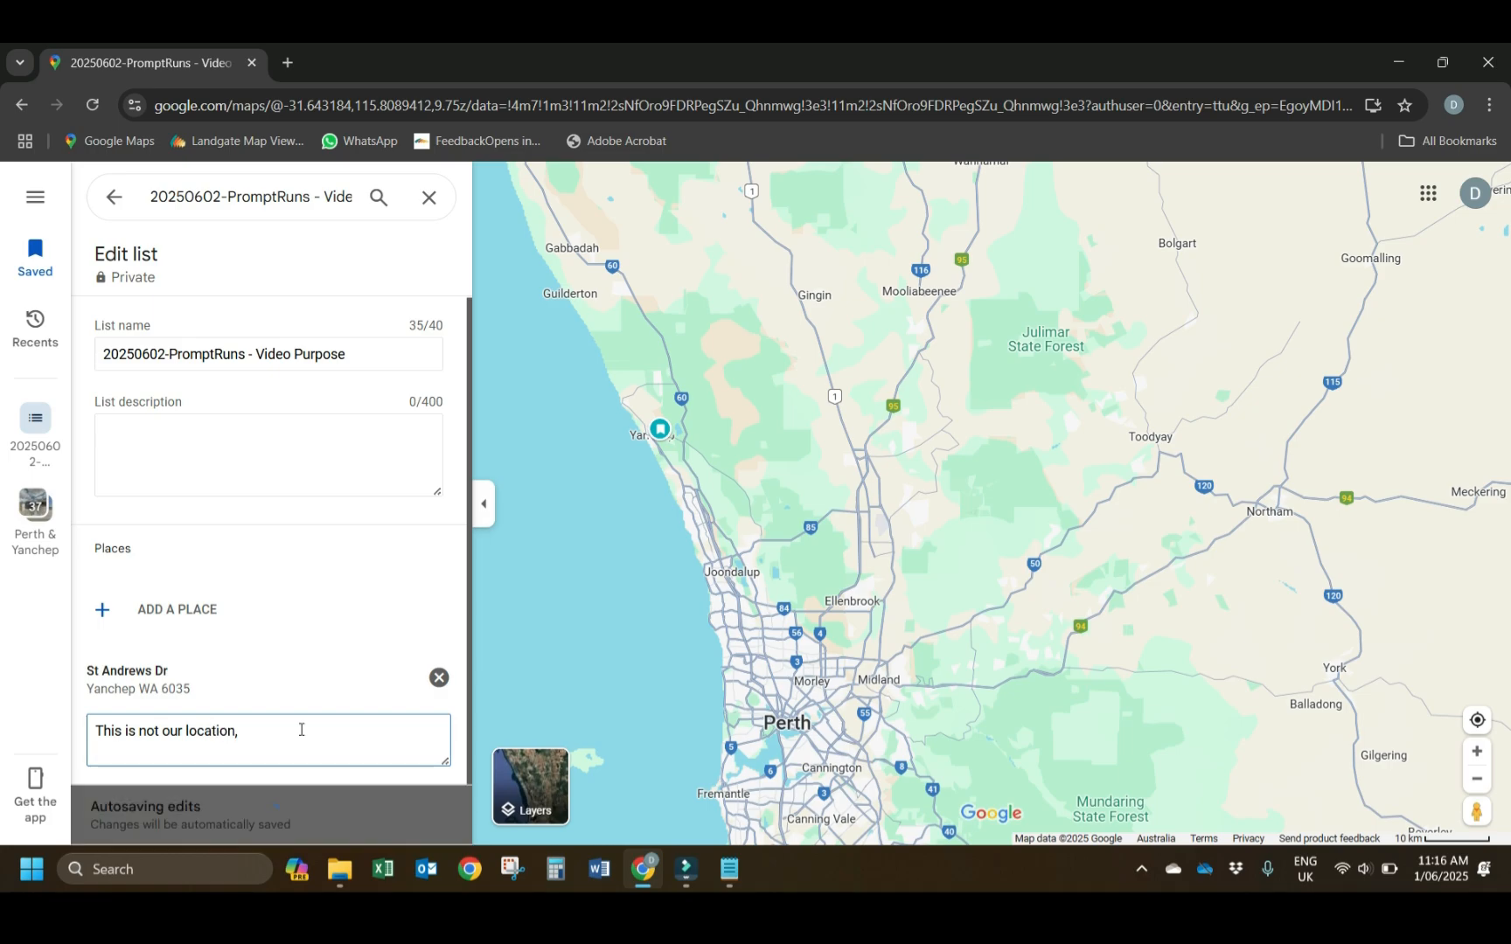
type(" our add")
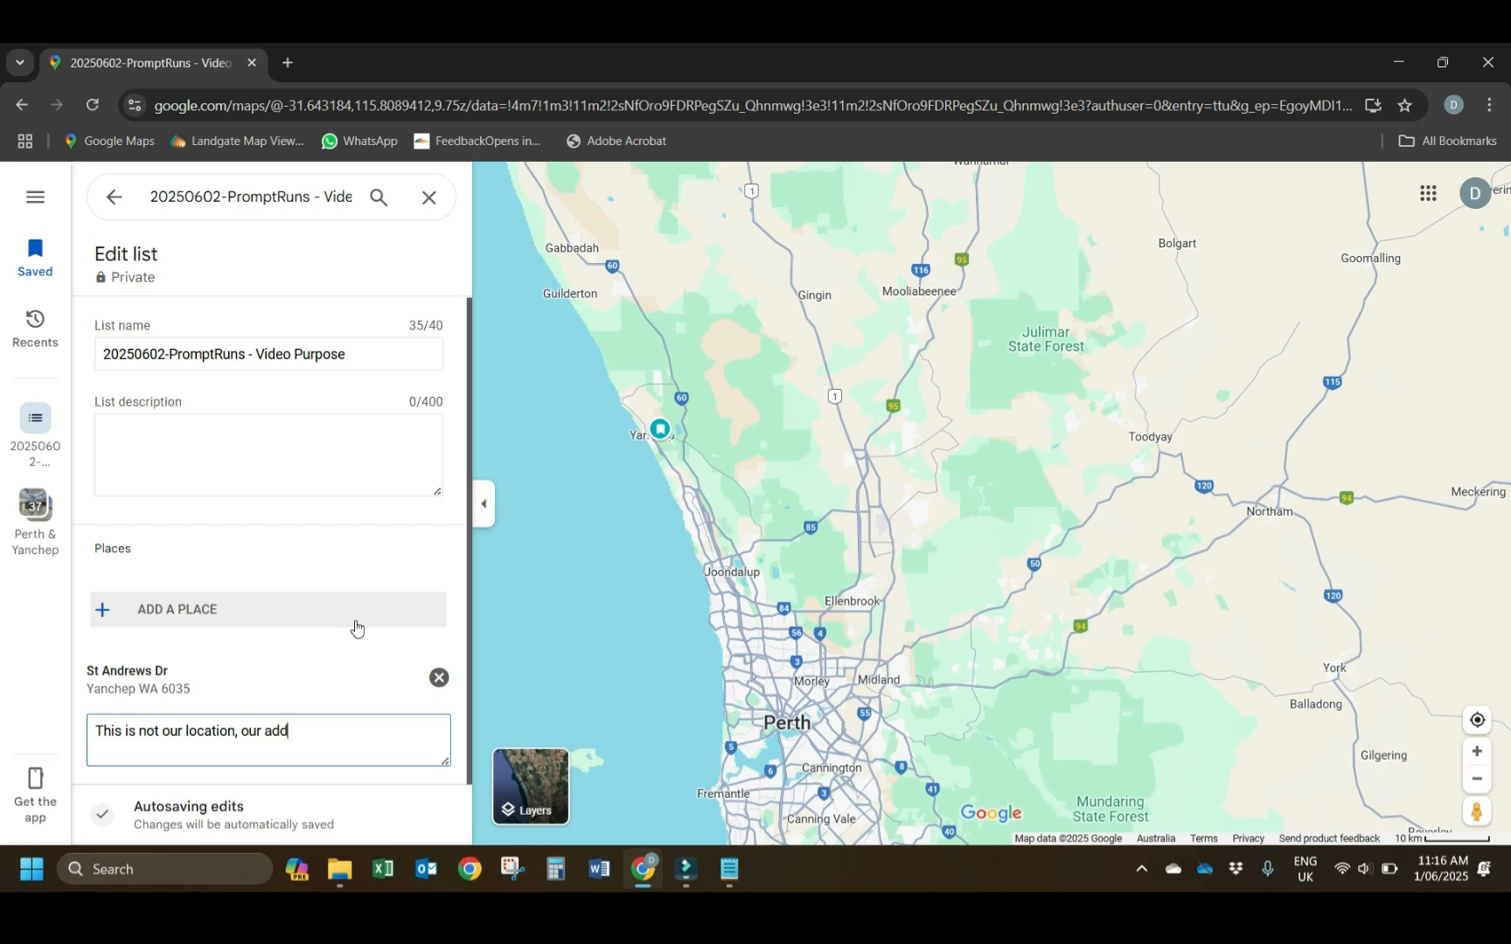
left_click_drag(468, 499, 473, 509)
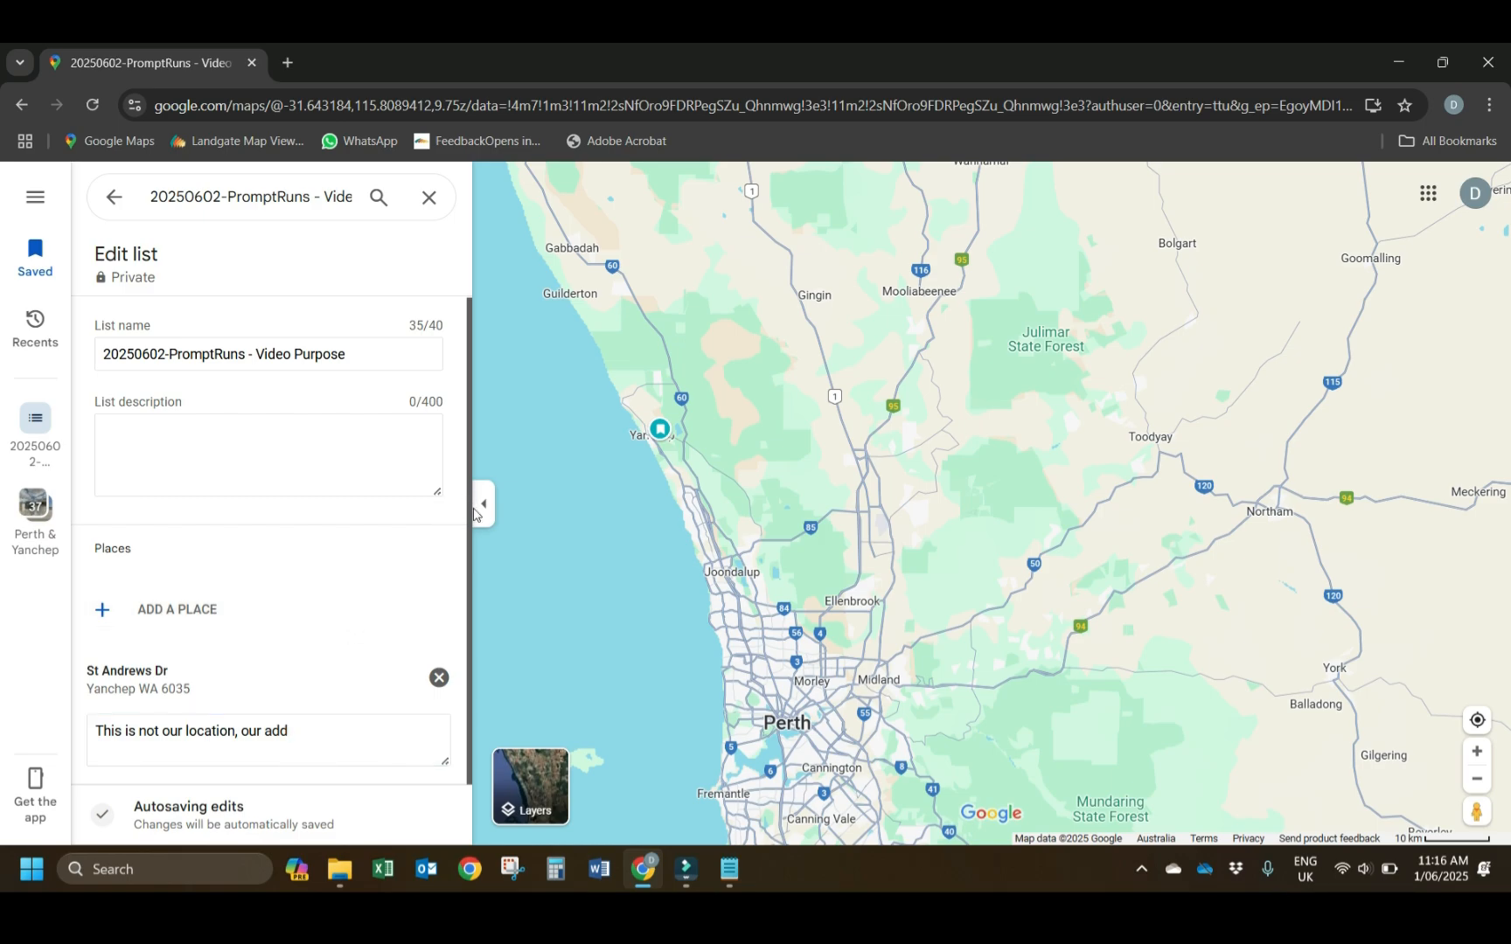
left_click(175, 613)
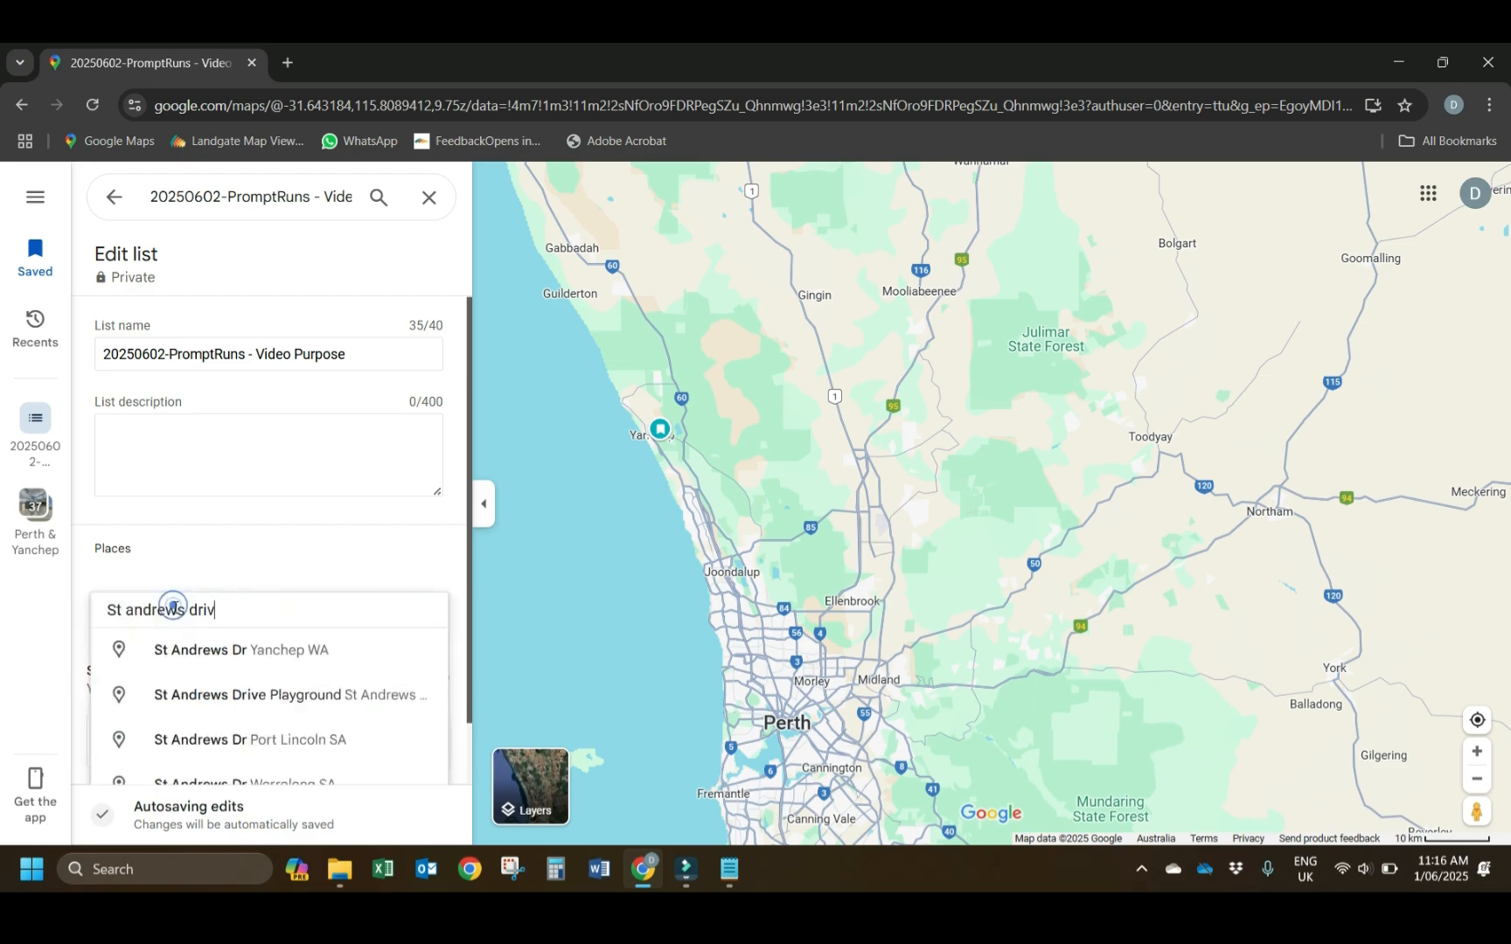
left_click(240, 547)
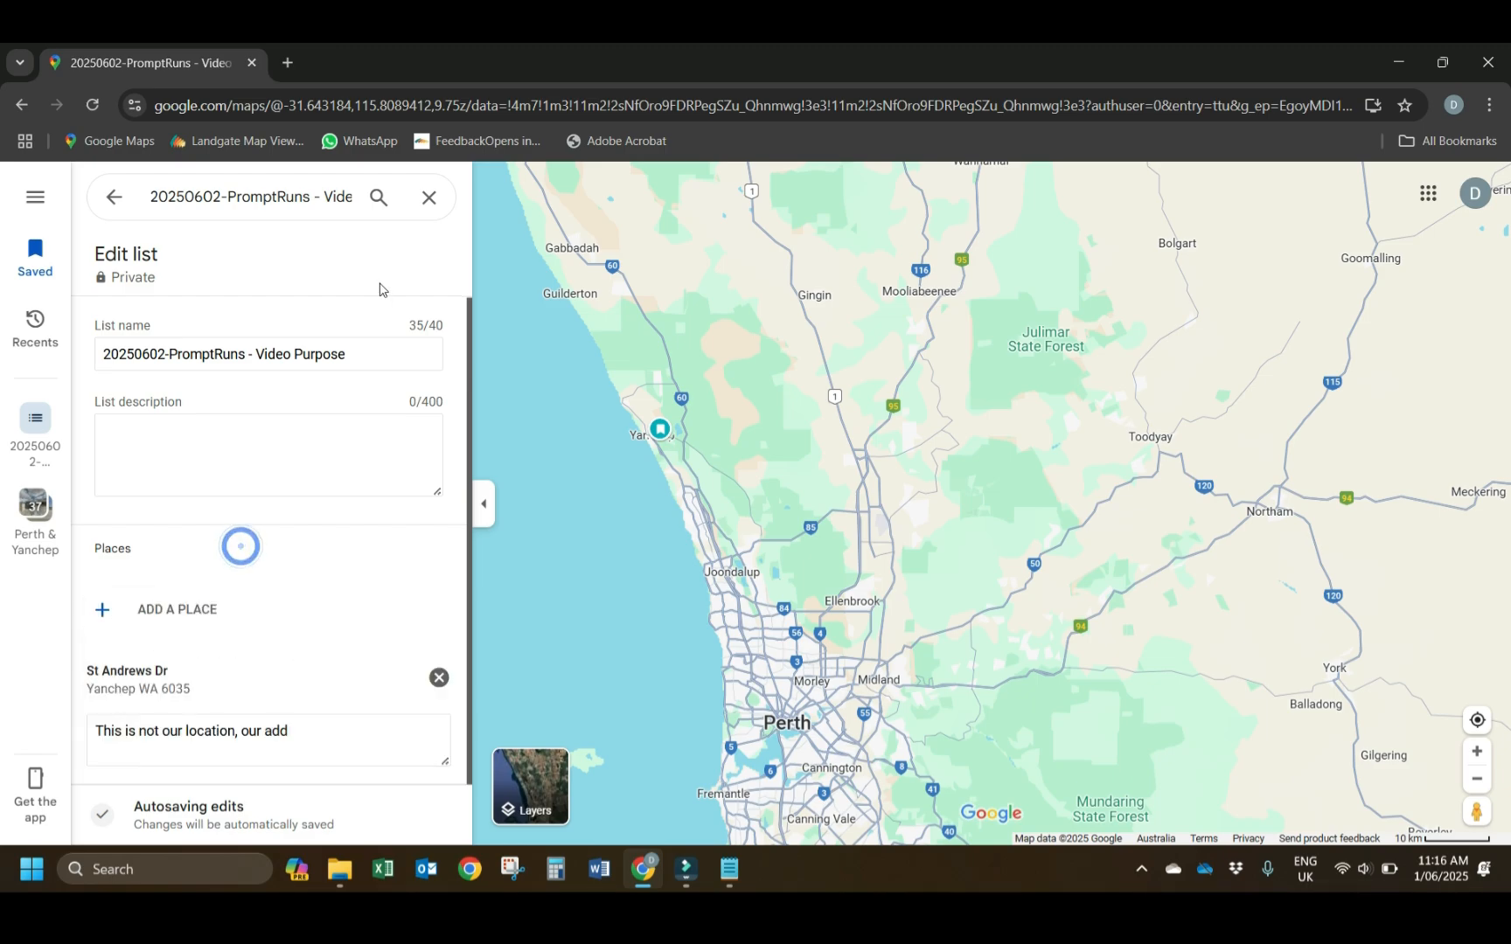
left_click(114, 197)
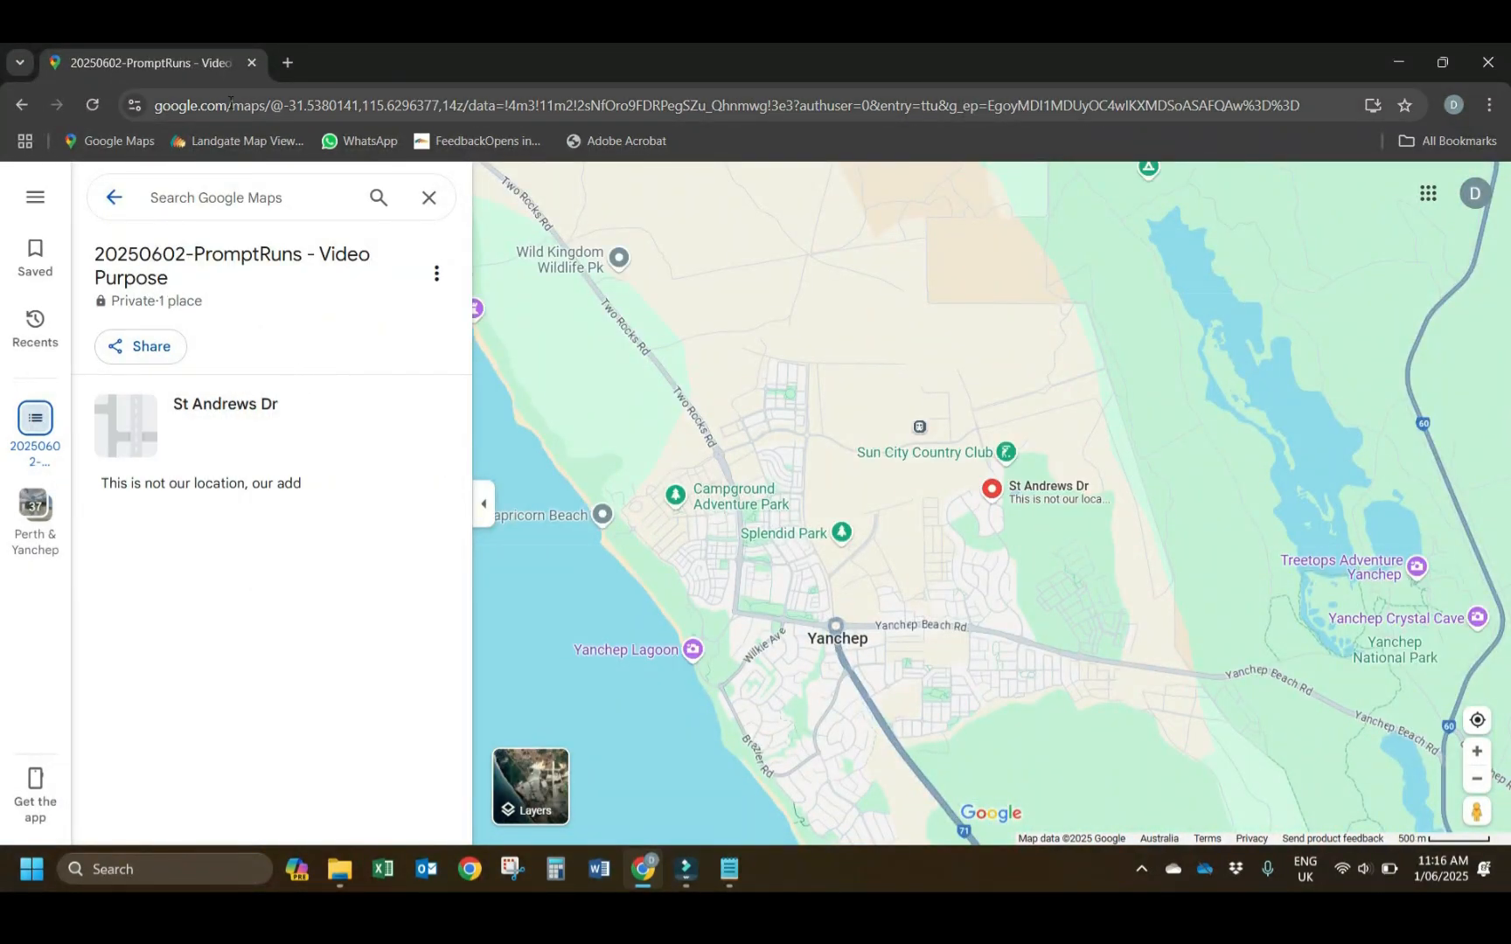
Open Google Maps in a new tab, and copy the coordinates -31.531562396533, 115.64945954829 from plot.log in Notepad.
left_click(288, 63)
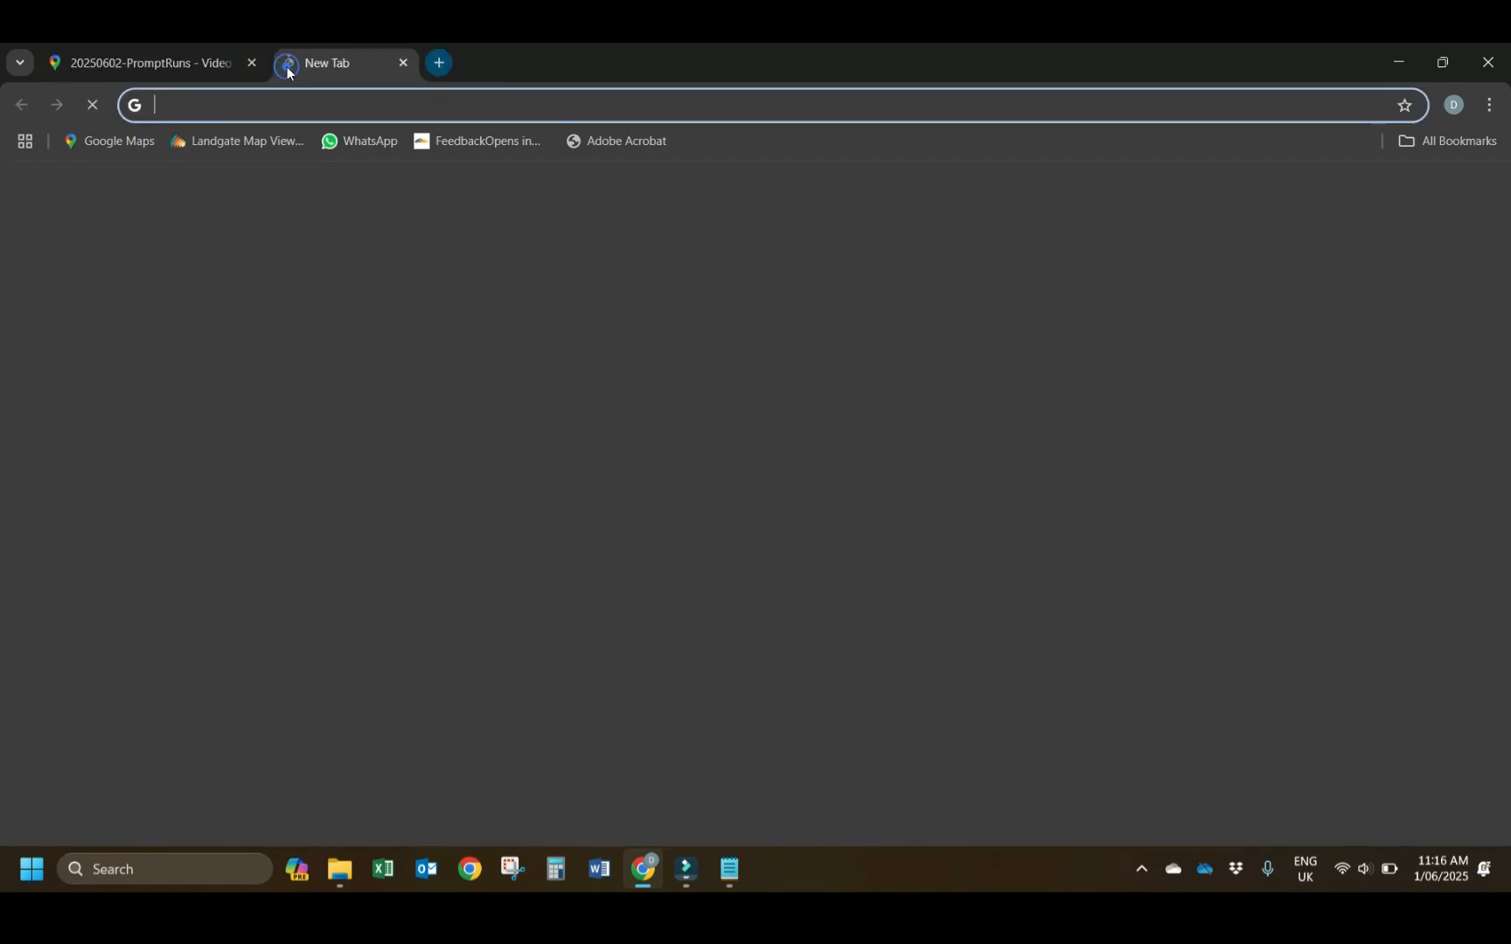
left_click(131, 146)
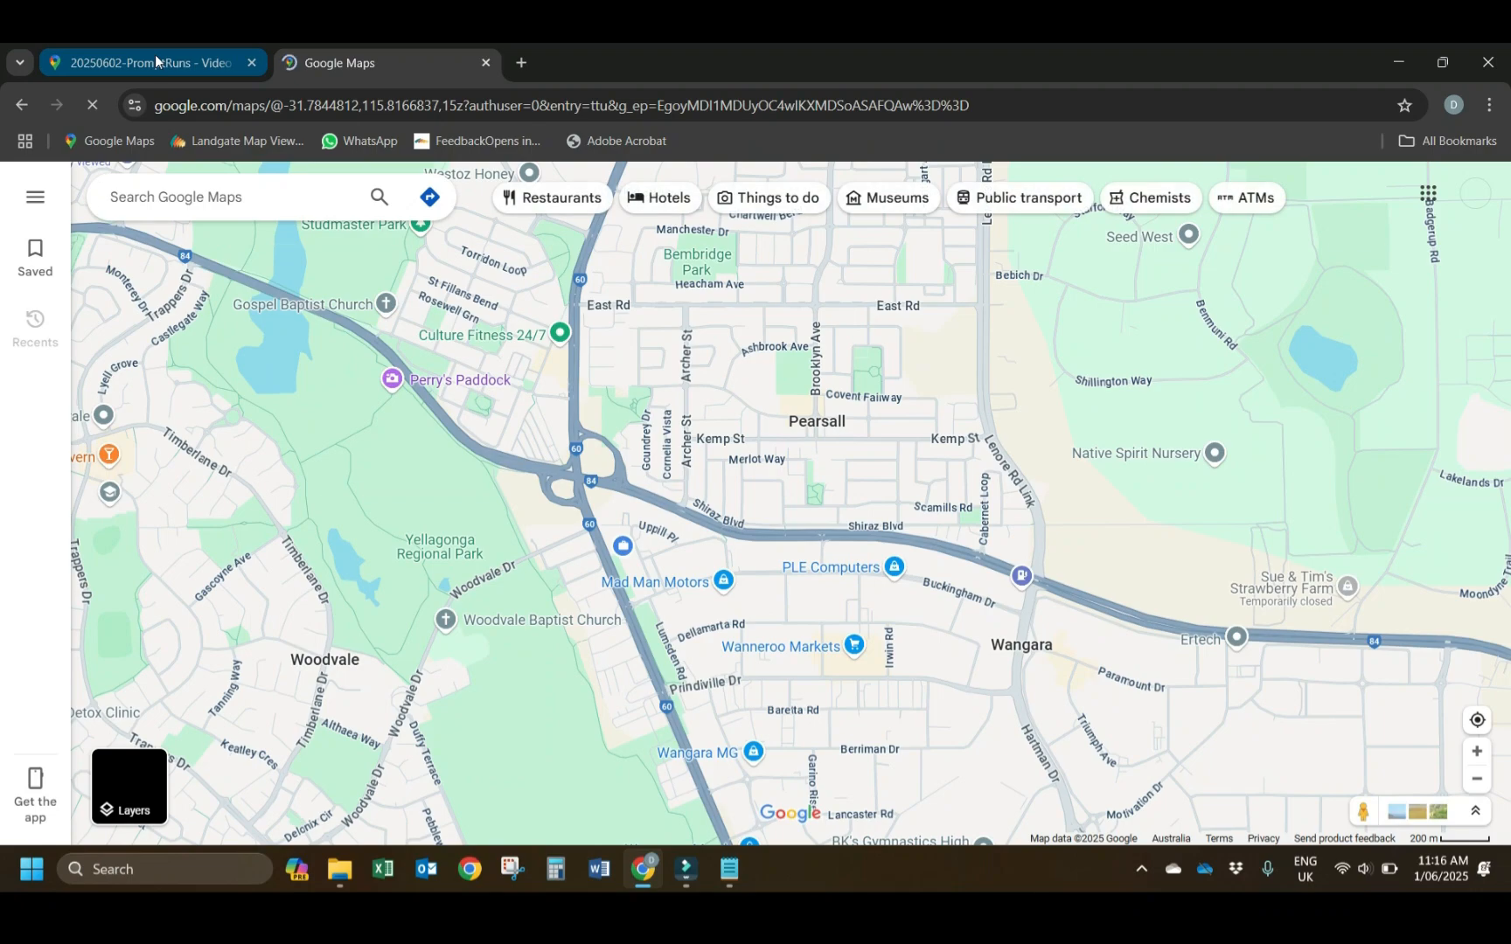
left_click(730, 868)
triple_click(311, 137)
key("ctrl+c")
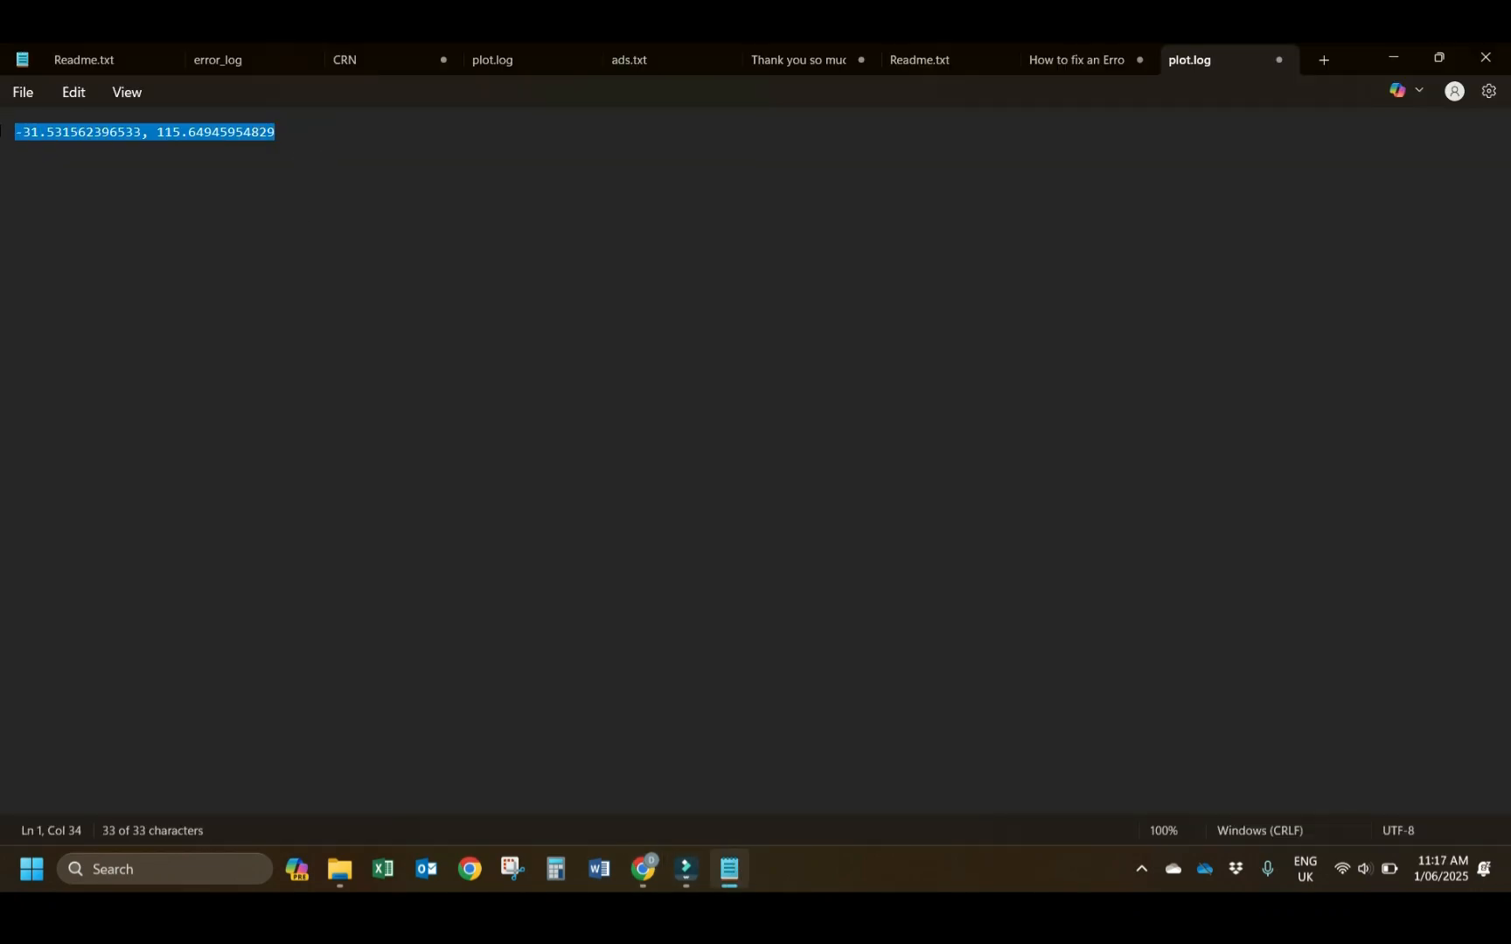
Switch back to Google Maps and search for the copied coordinates -31.531562396533, 115.64945954829.
key("alt+Tab")
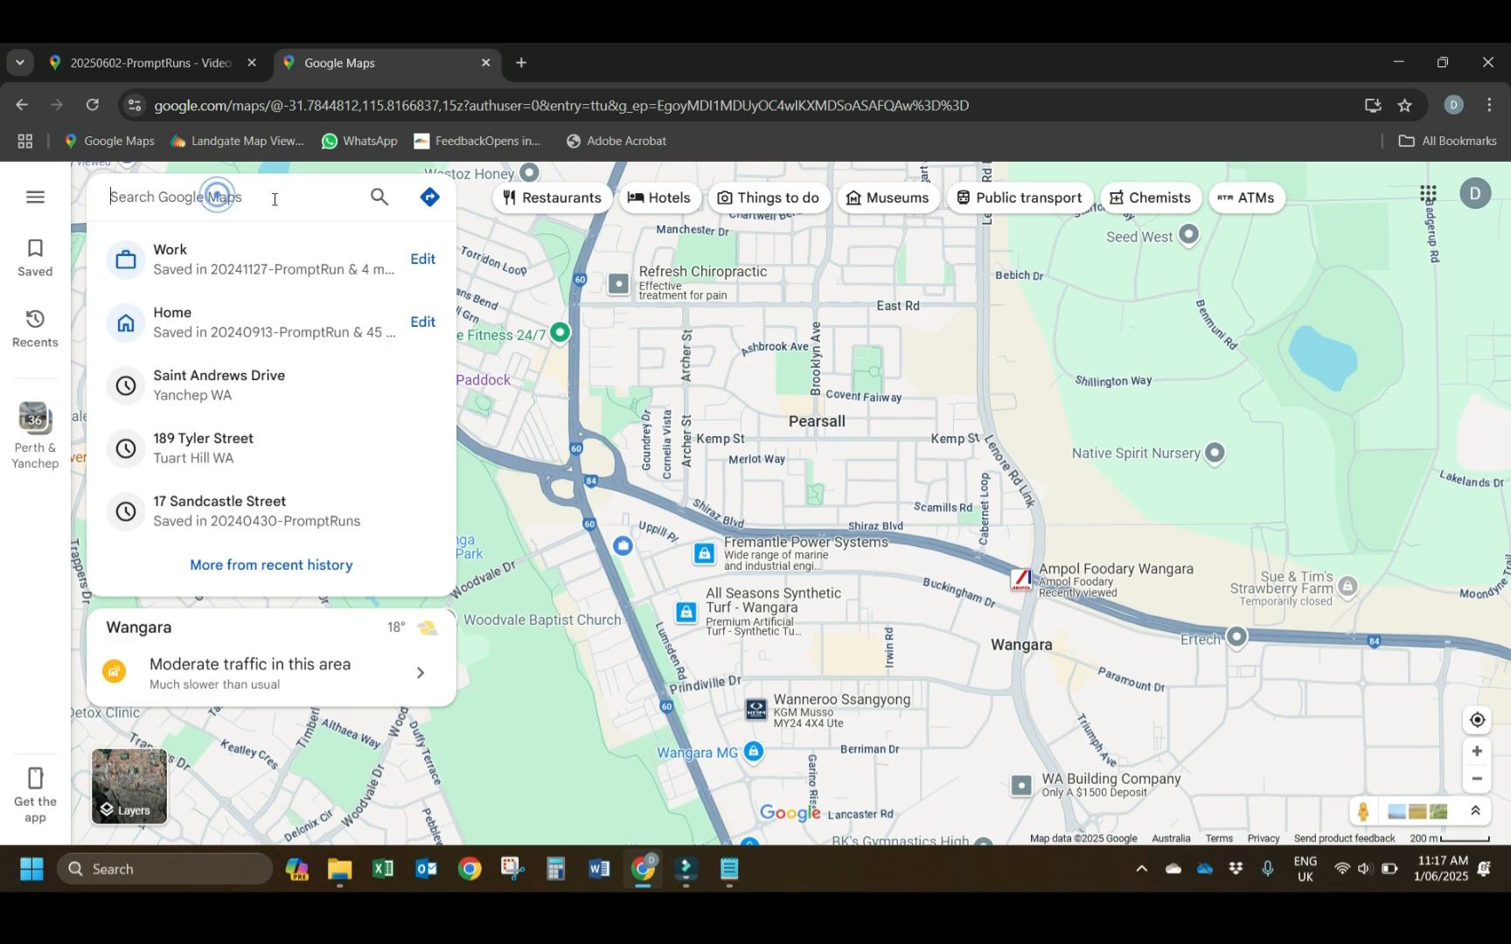
key("ctrl+v")
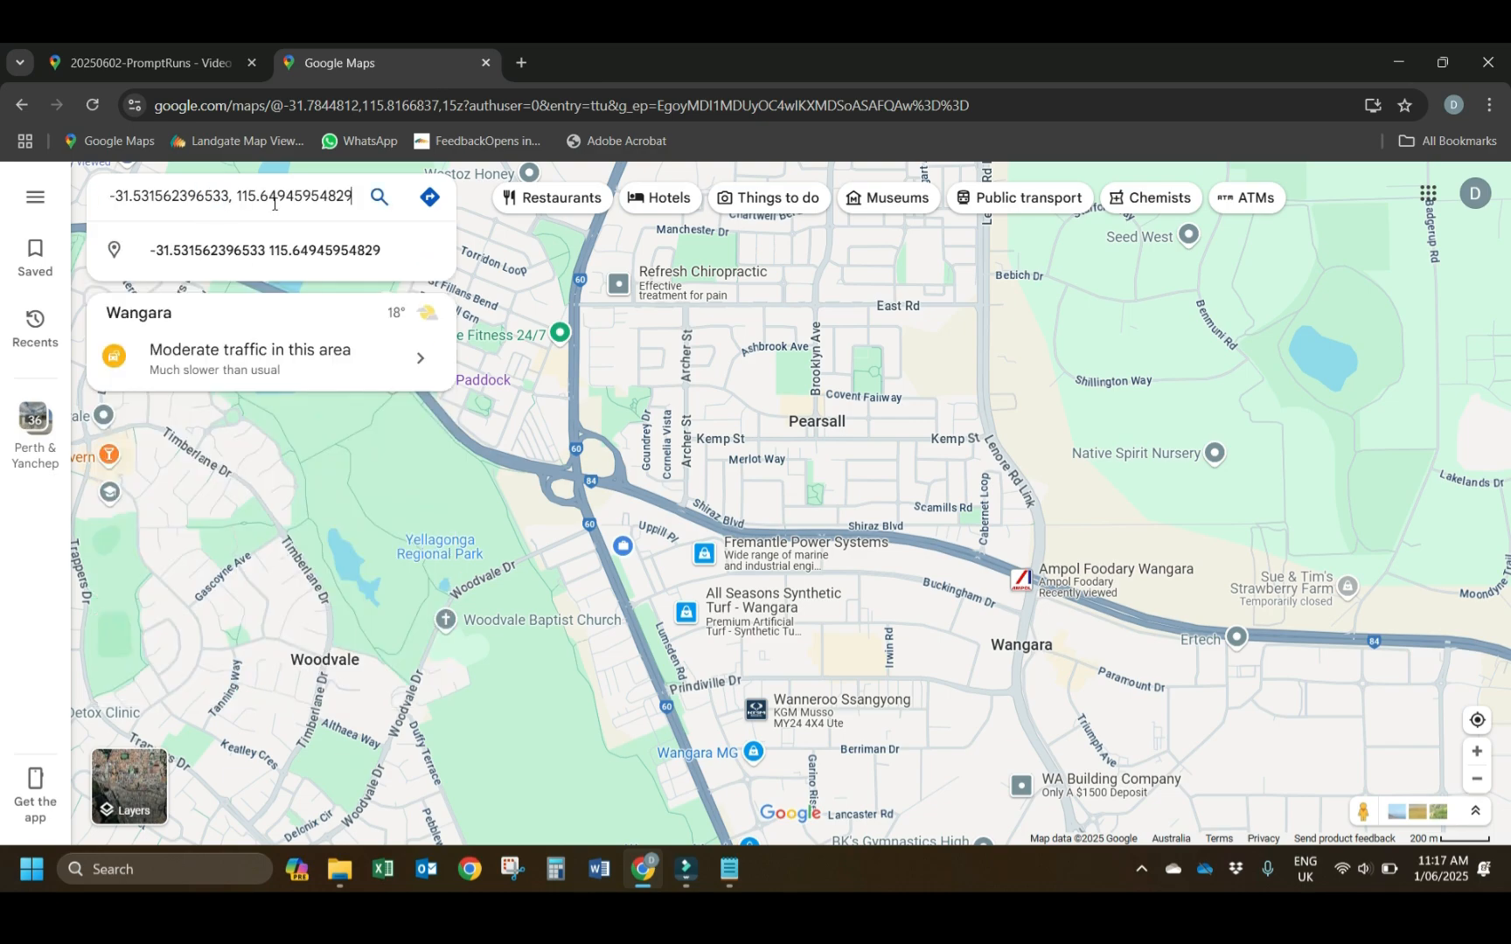
left_click(365, 255)
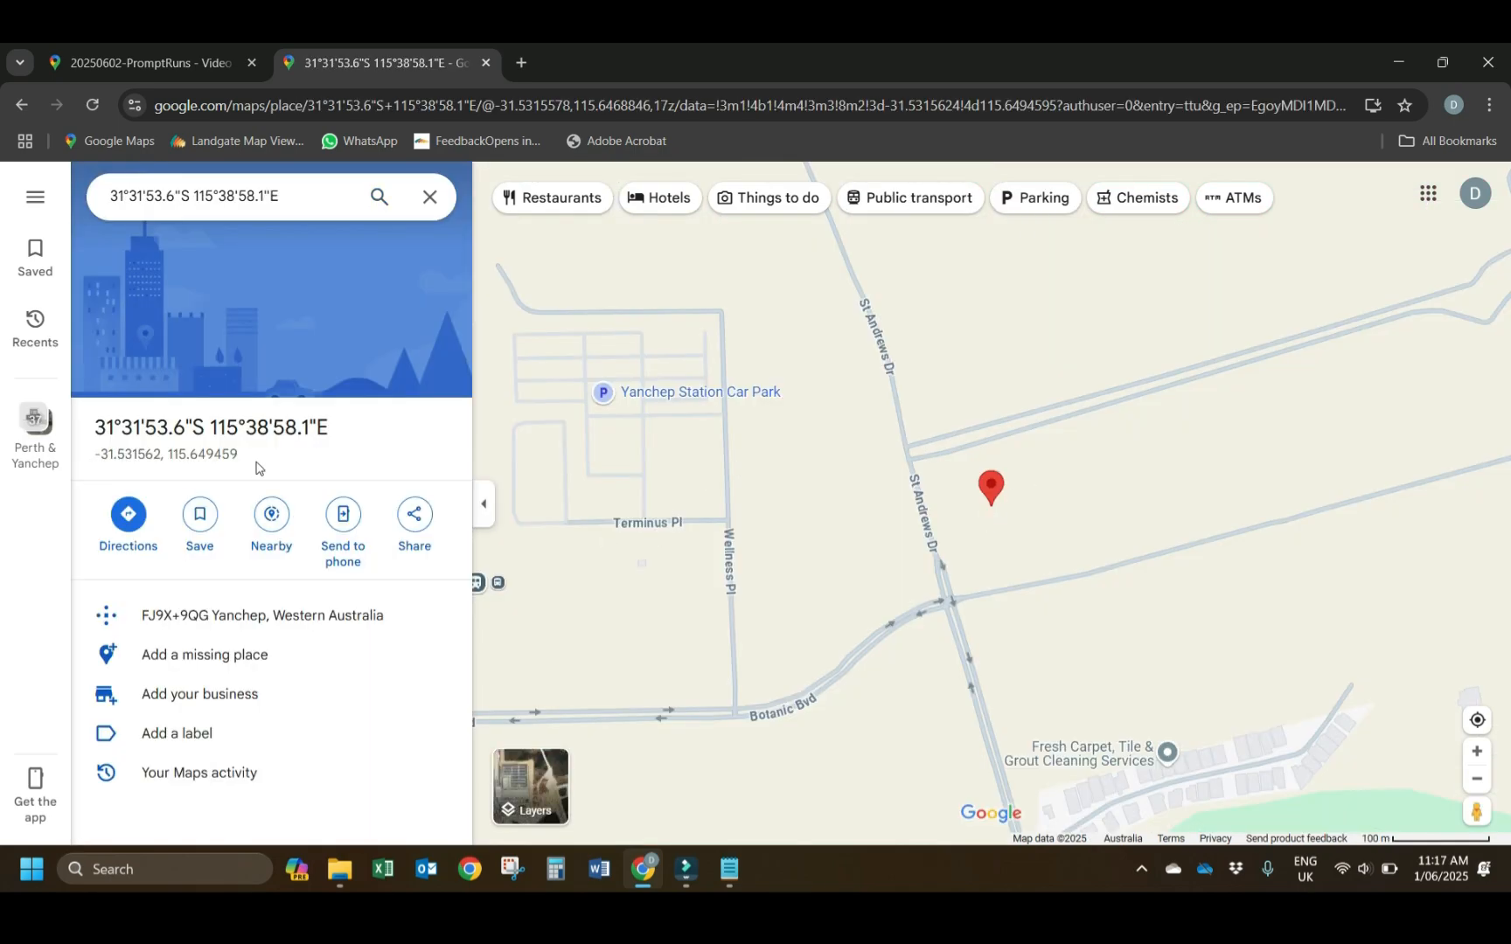
Save the searched location in the 20250602-PromptRuns - Video Purpose list and expand its saved-list details.
left_click(202, 524)
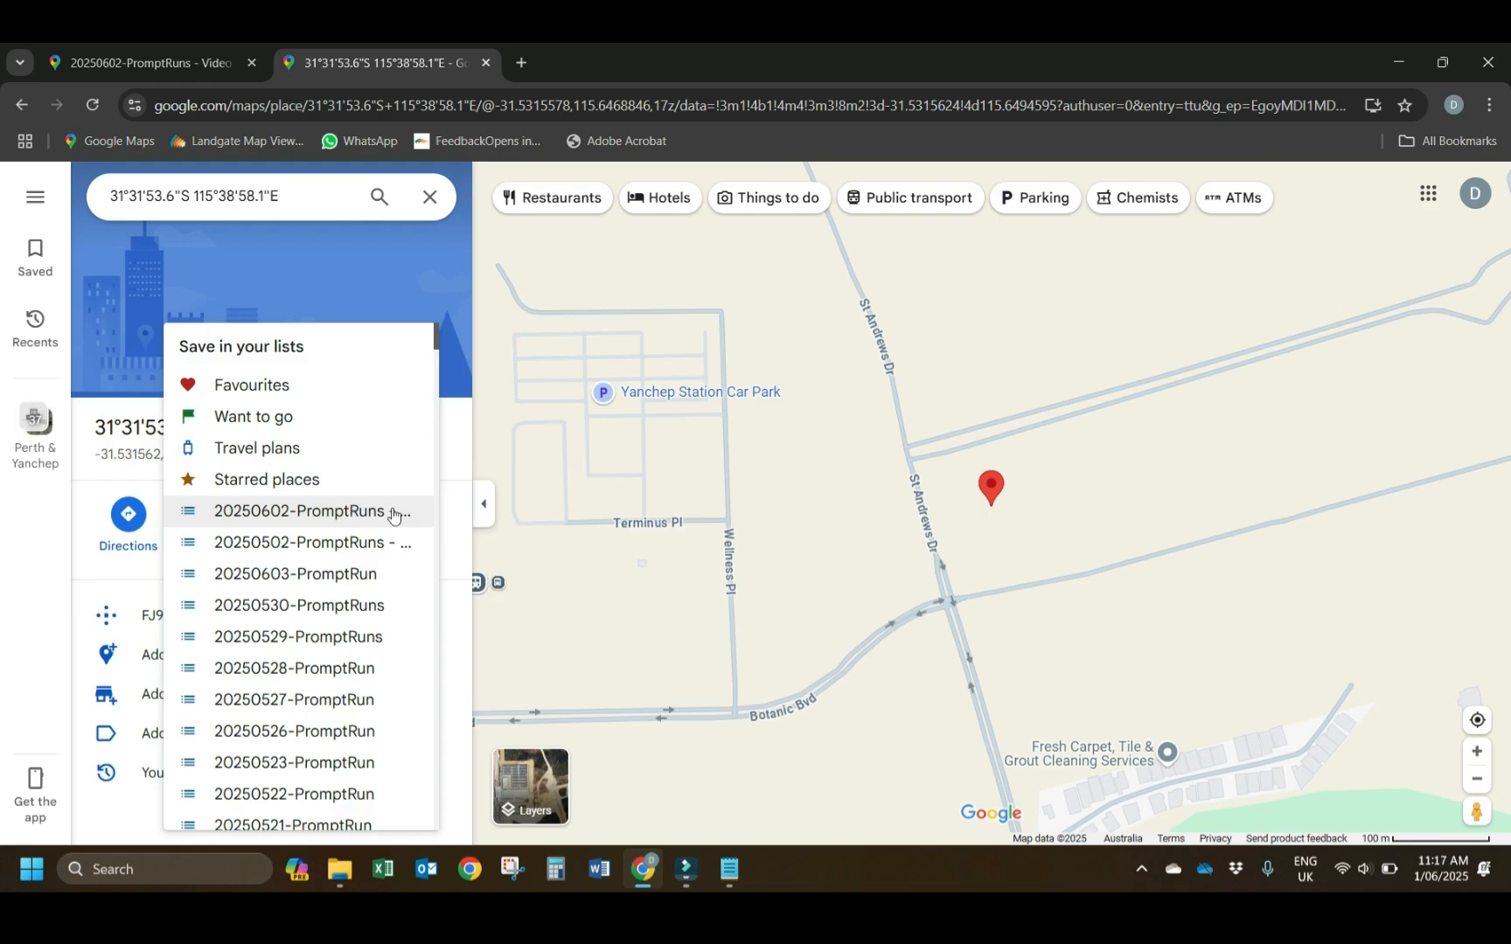
left_click(344, 514)
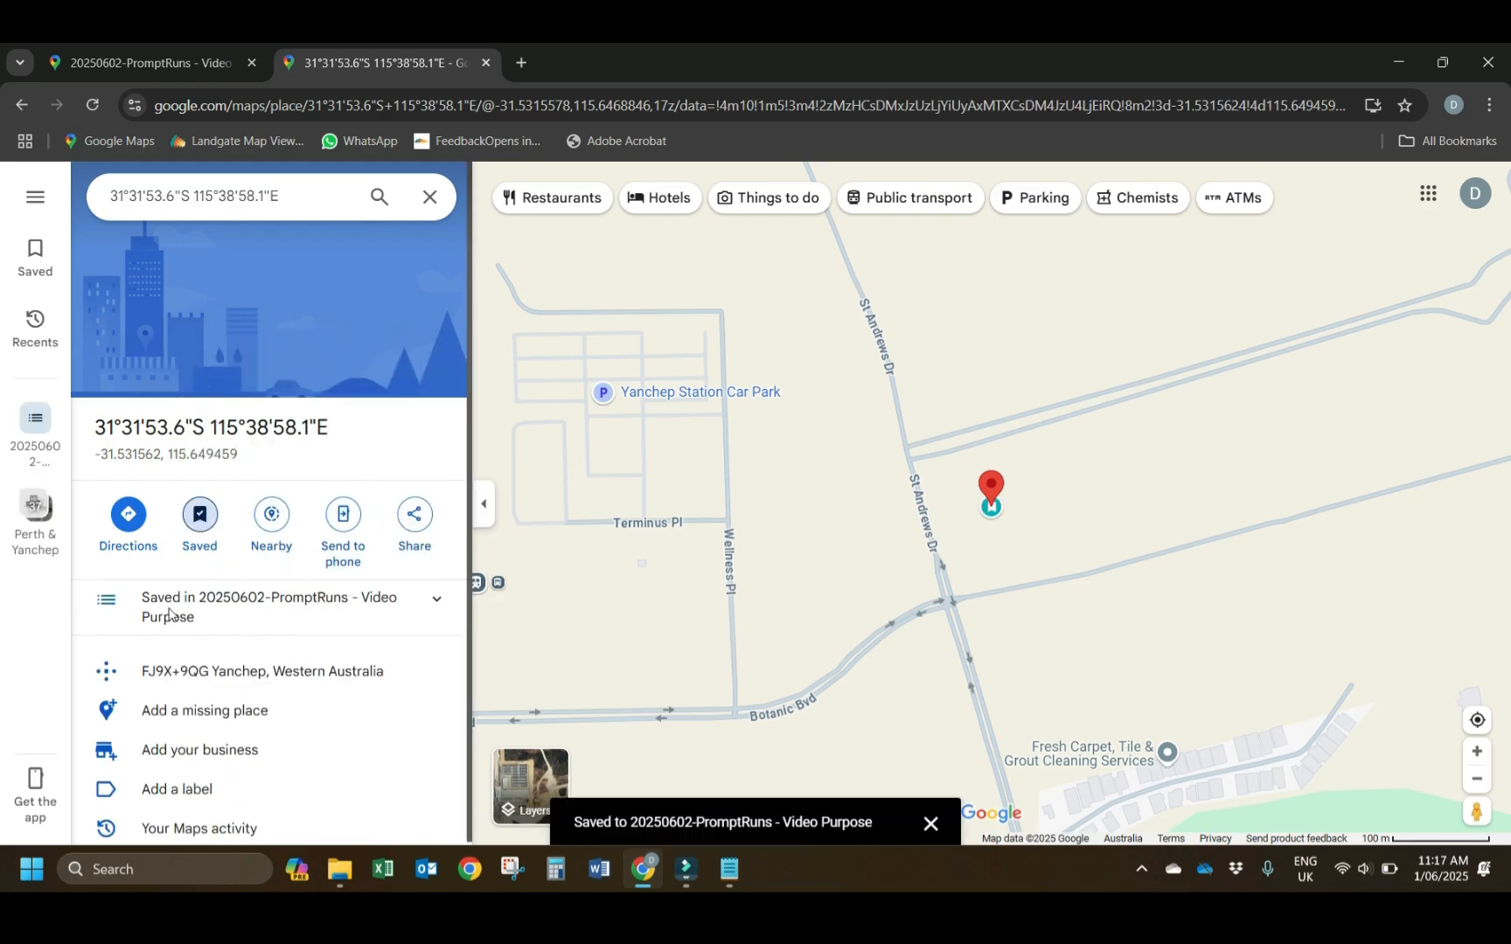
left_click_drag(200, 597, 342, 599)
left_click(434, 600)
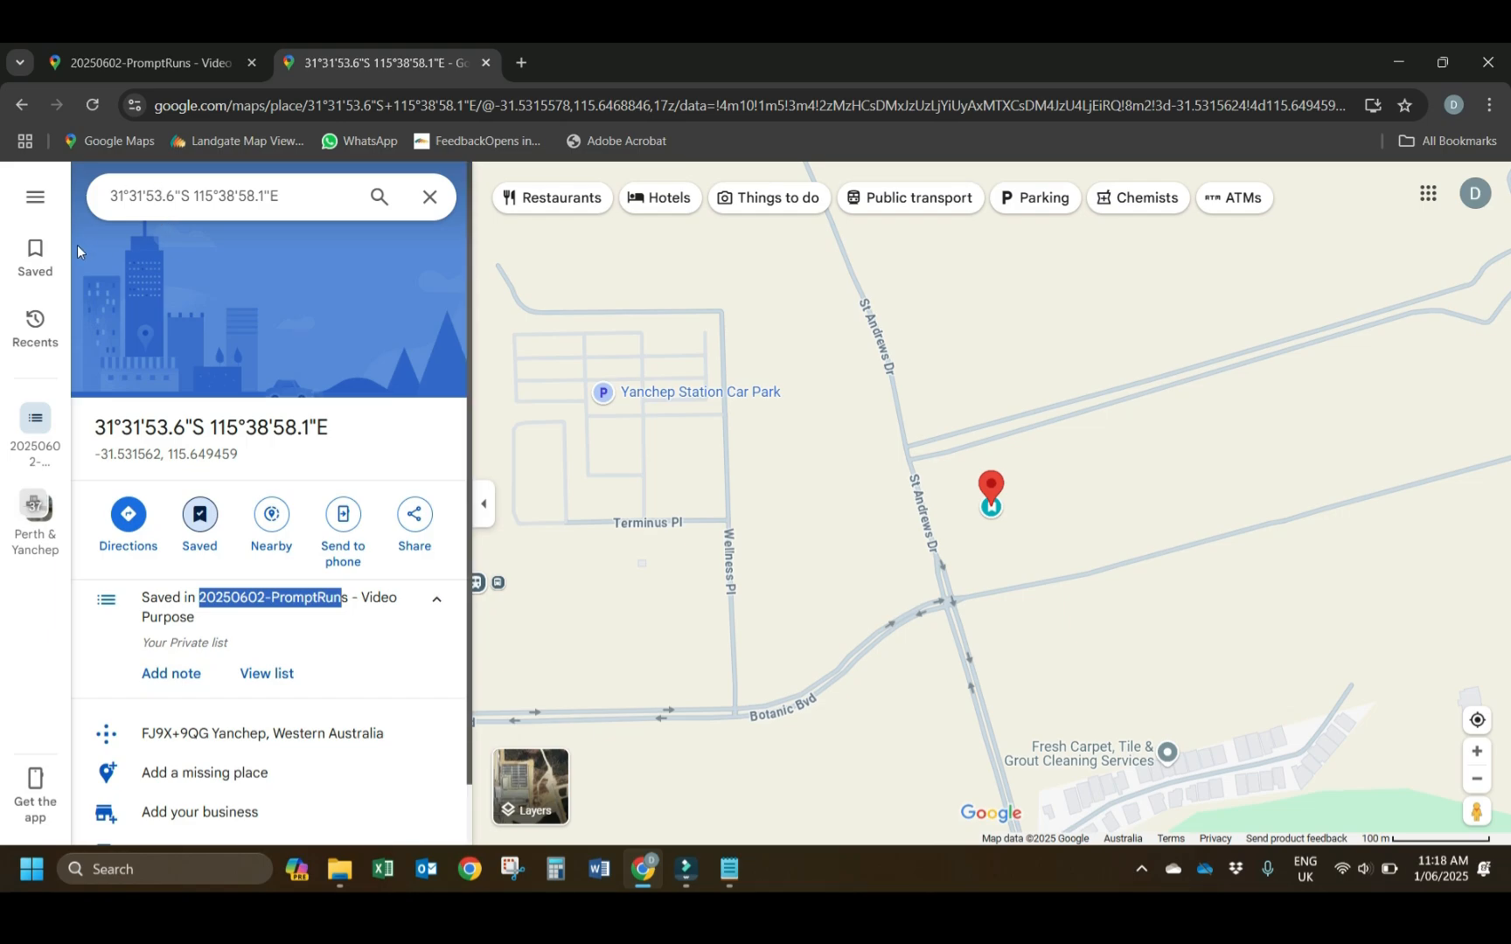
Close the earlier map tab and open the 20250602-PromptRuns - Video Purpose list from the saved lists for editing.
left_click(35, 256)
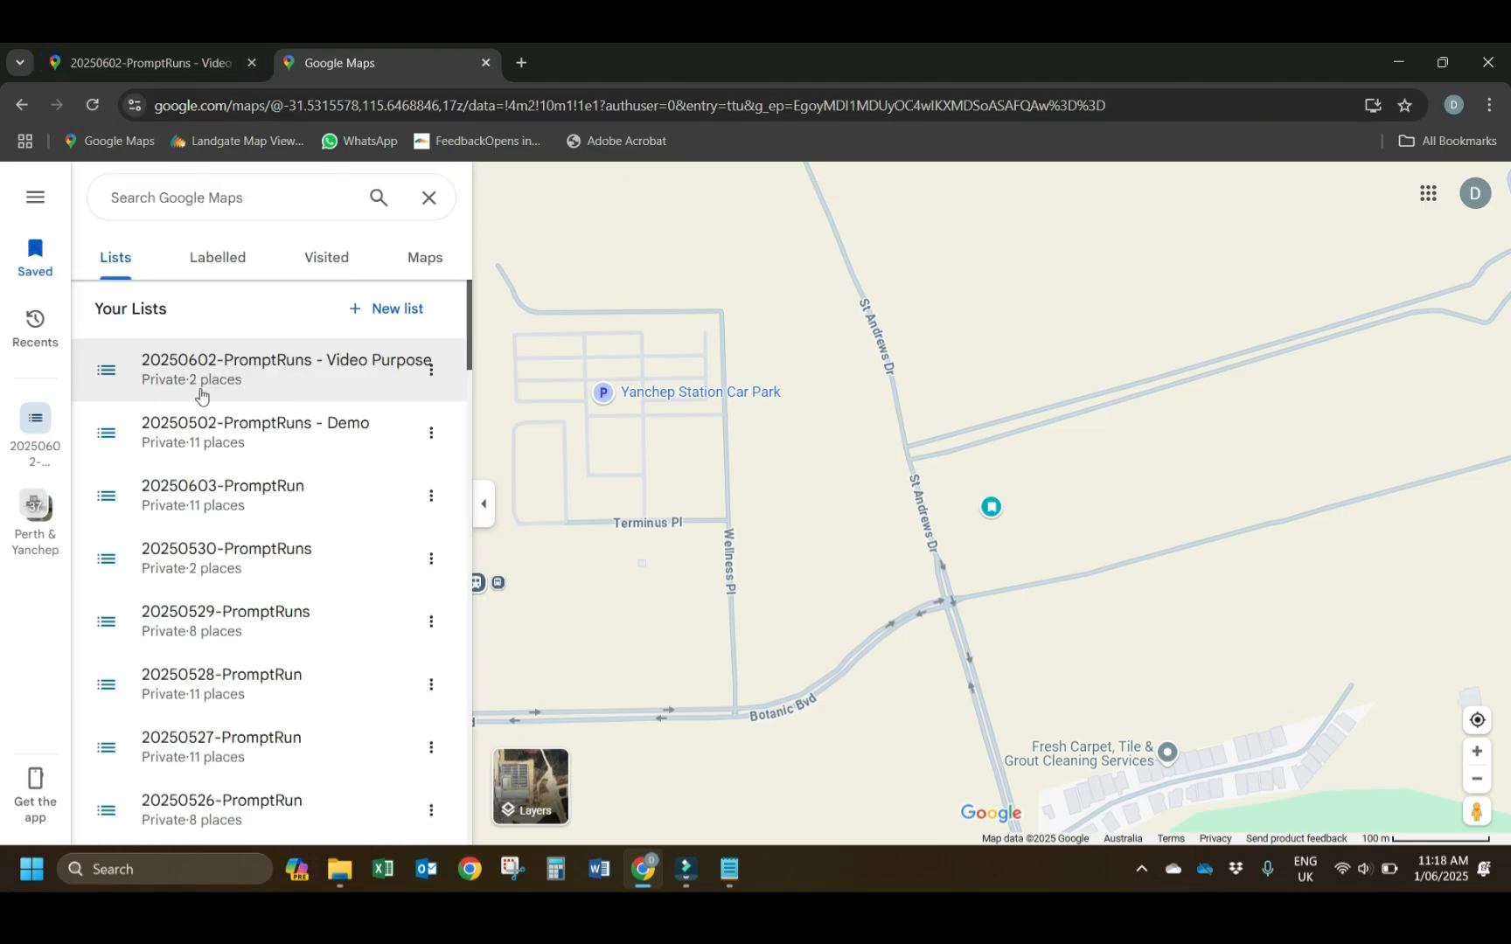
left_click(251, 63)
left_click(431, 370)
left_click(451, 401)
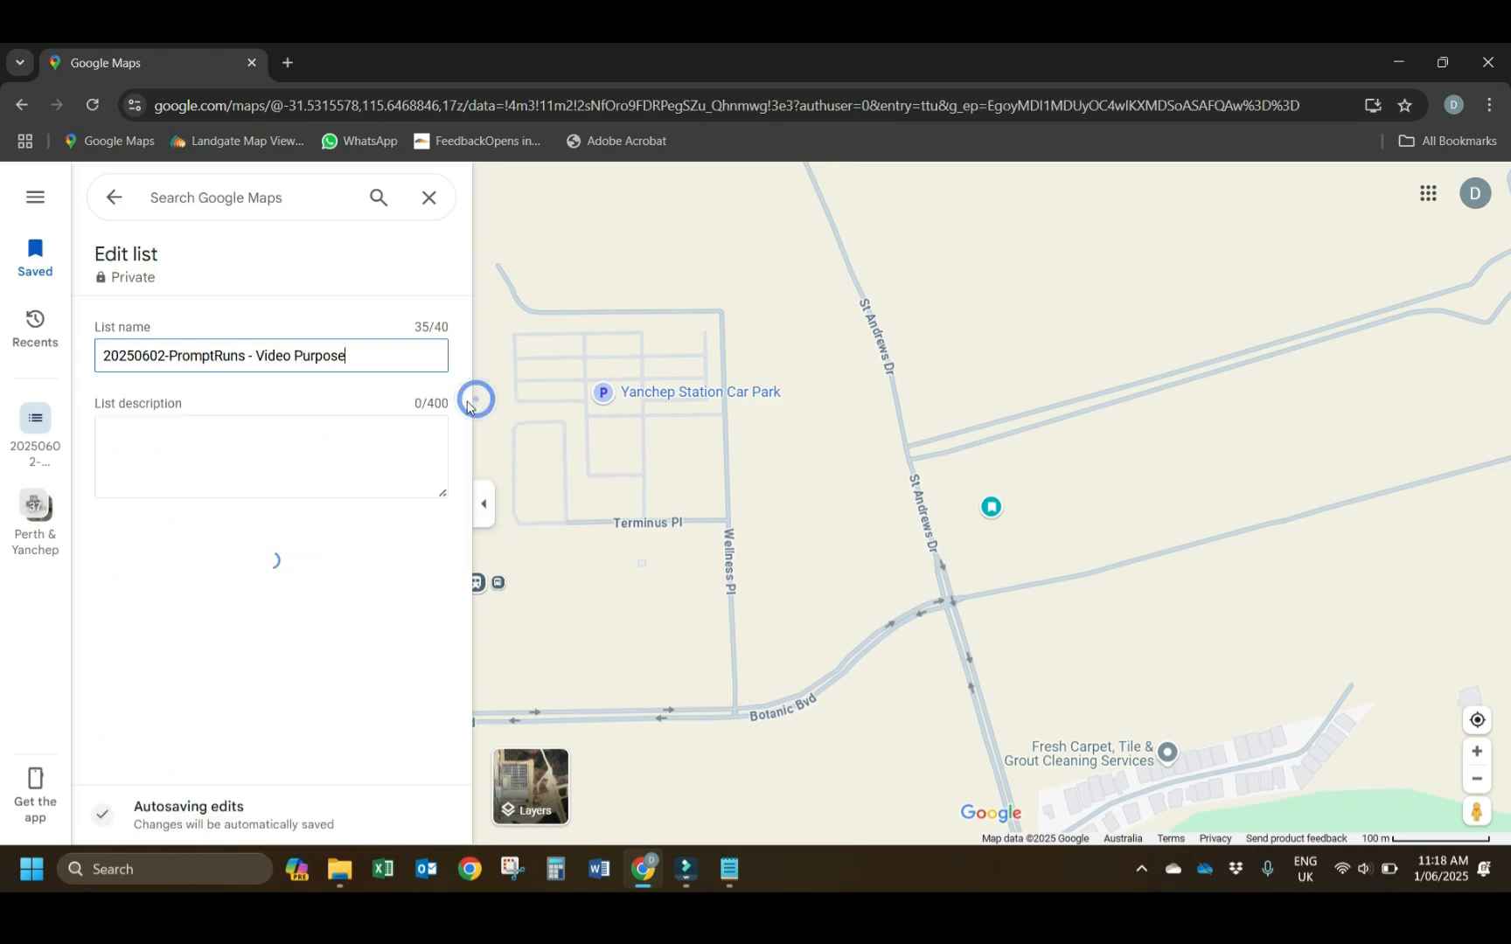
Examine the note fields of the coordinate location and St Andrews Dr in the list's places.
scroll(262, 524, "down", 3)
left_click(238, 617)
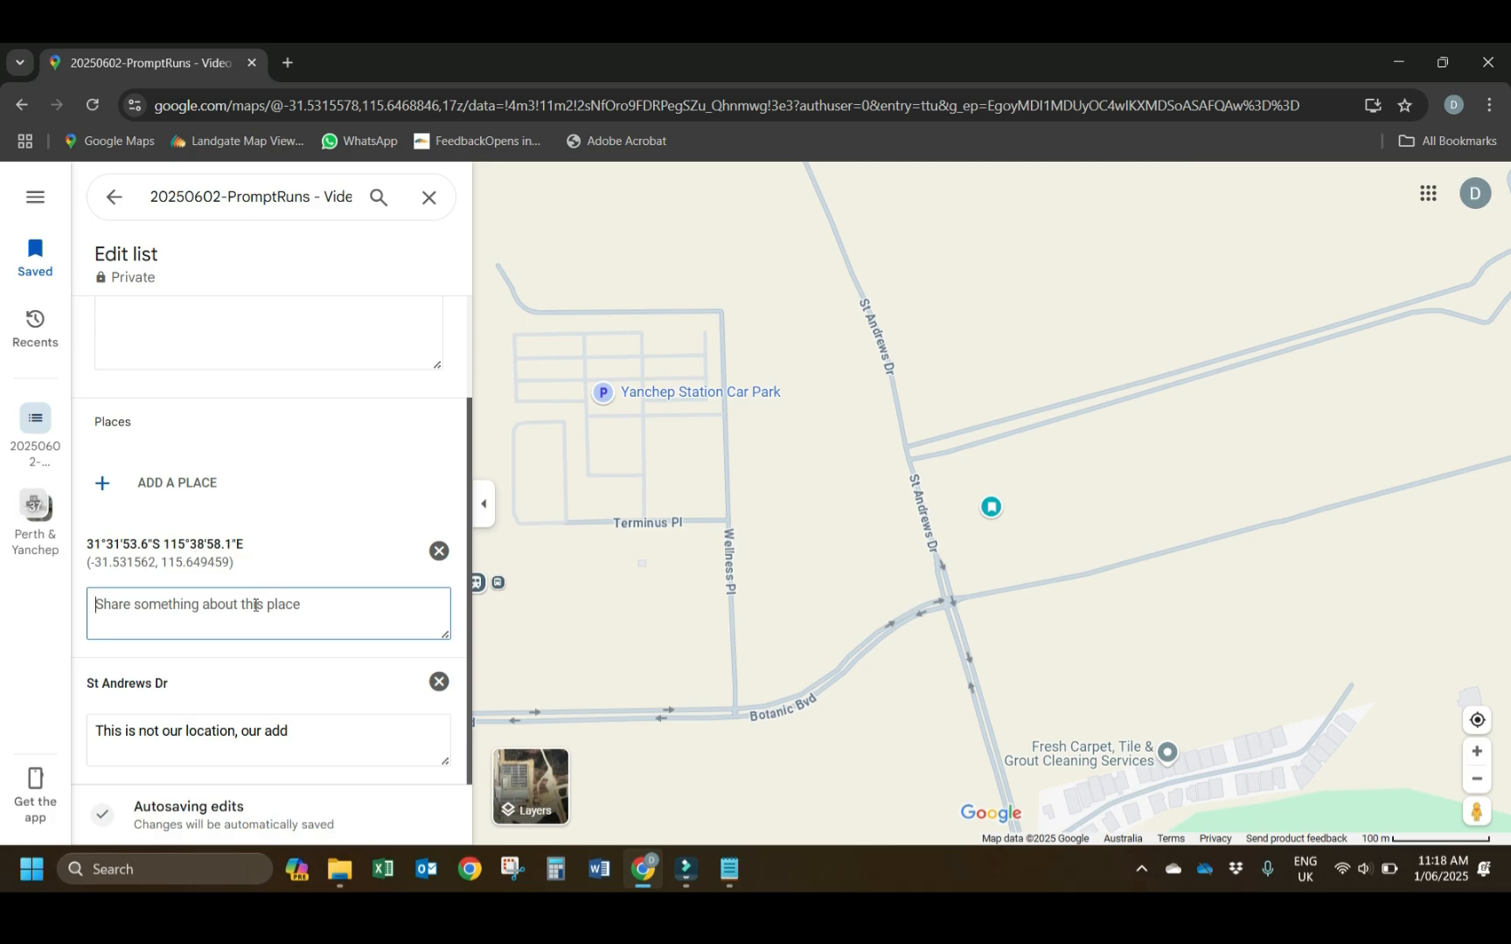
left_click(220, 609)
triple_click(93, 731)
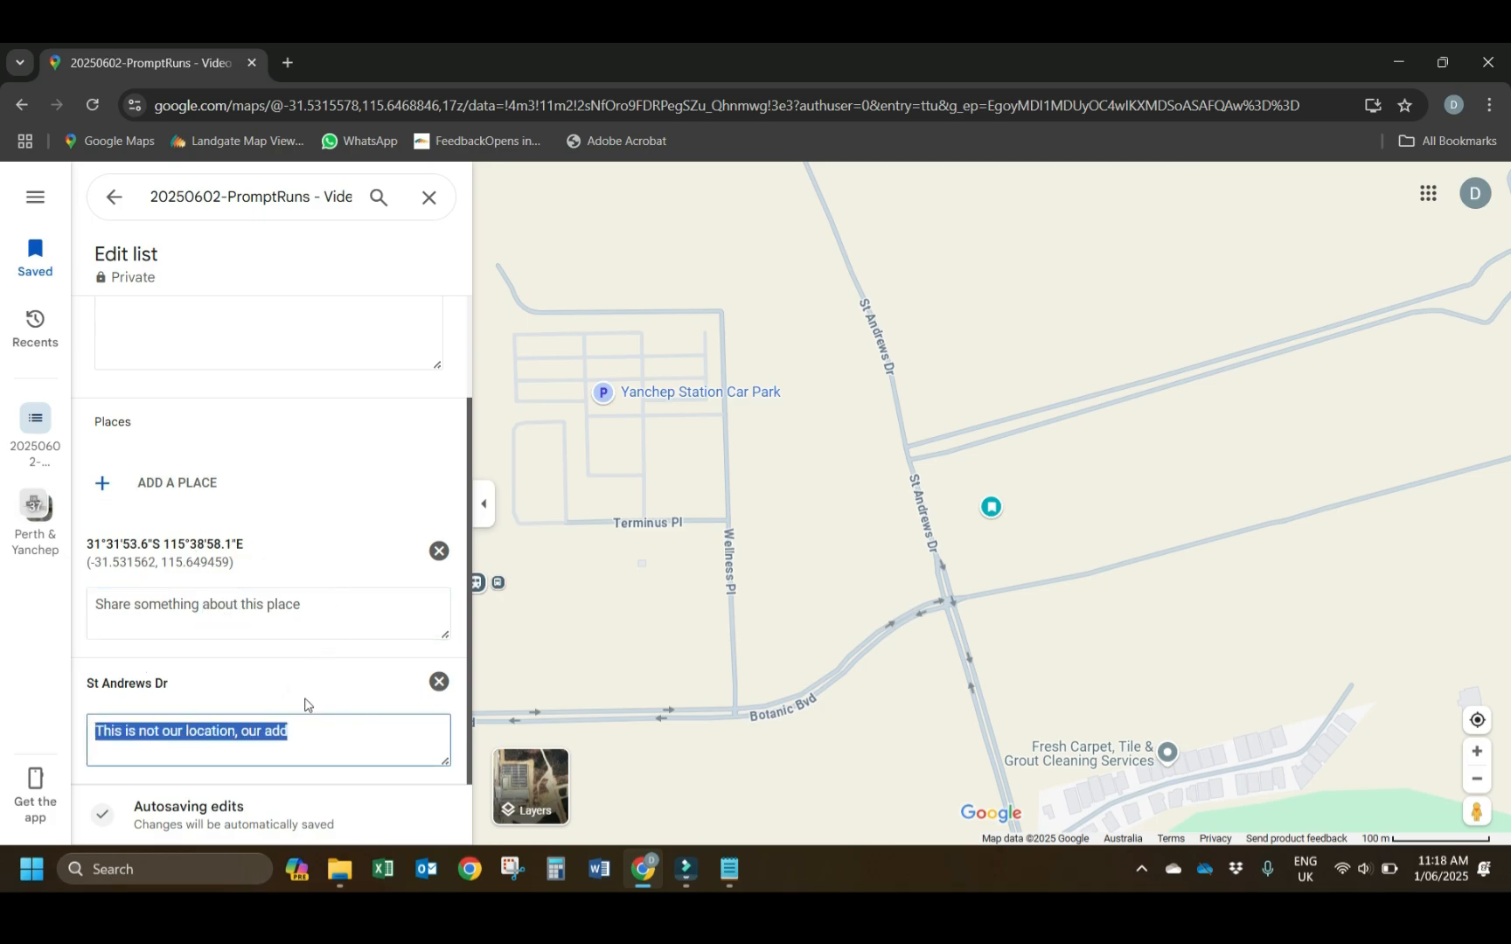
left_click(333, 610)
left_click(333, 611)
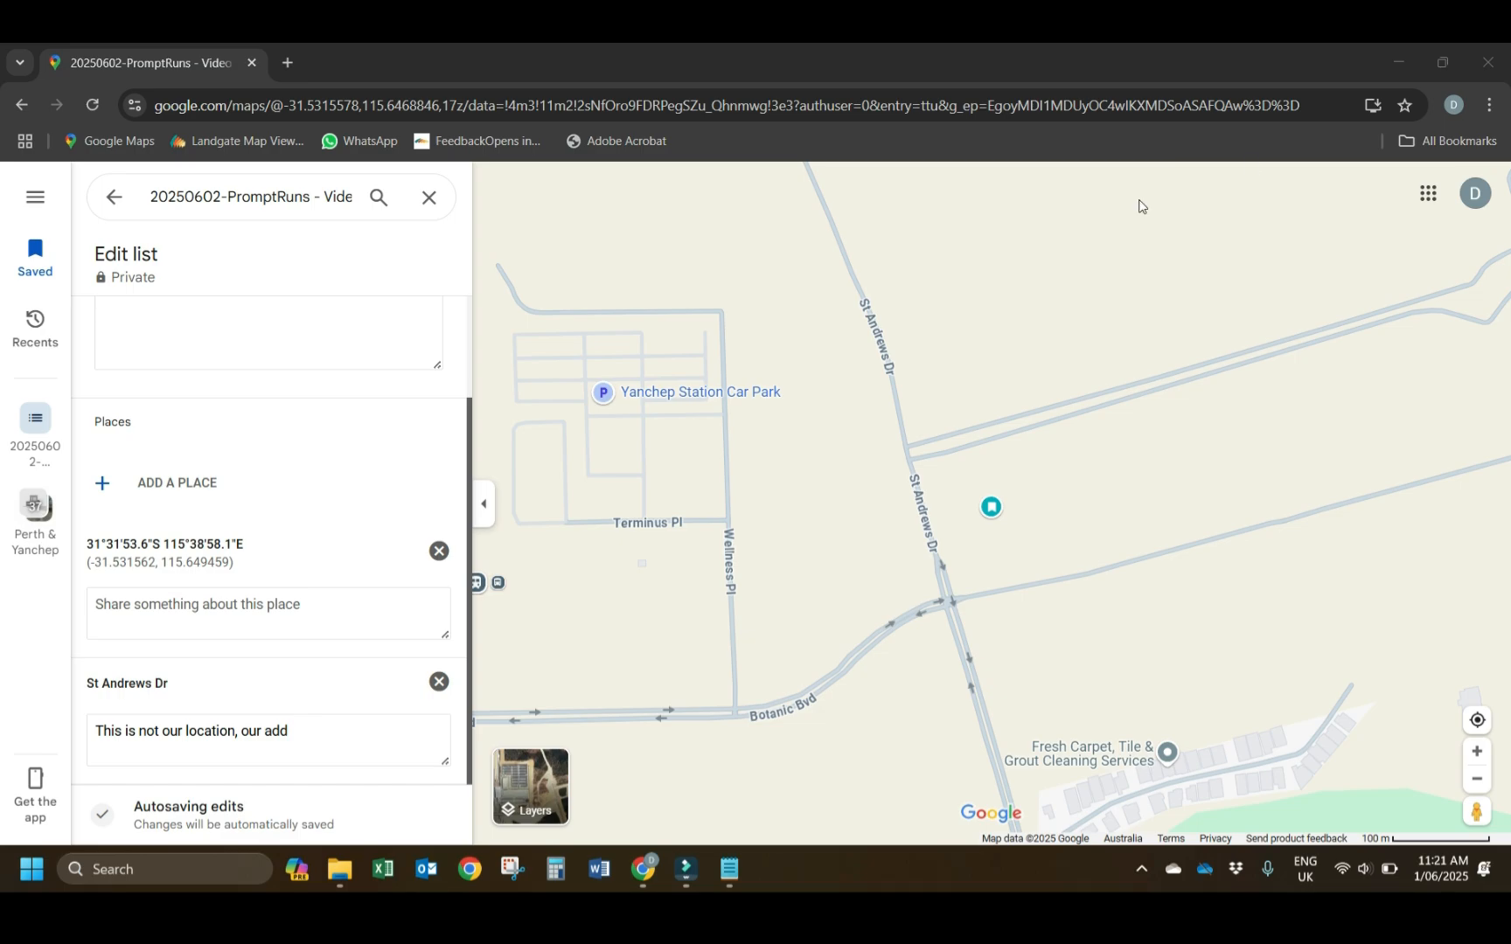
Check which Google account is signed in and close the account details.
left_click(1473, 201)
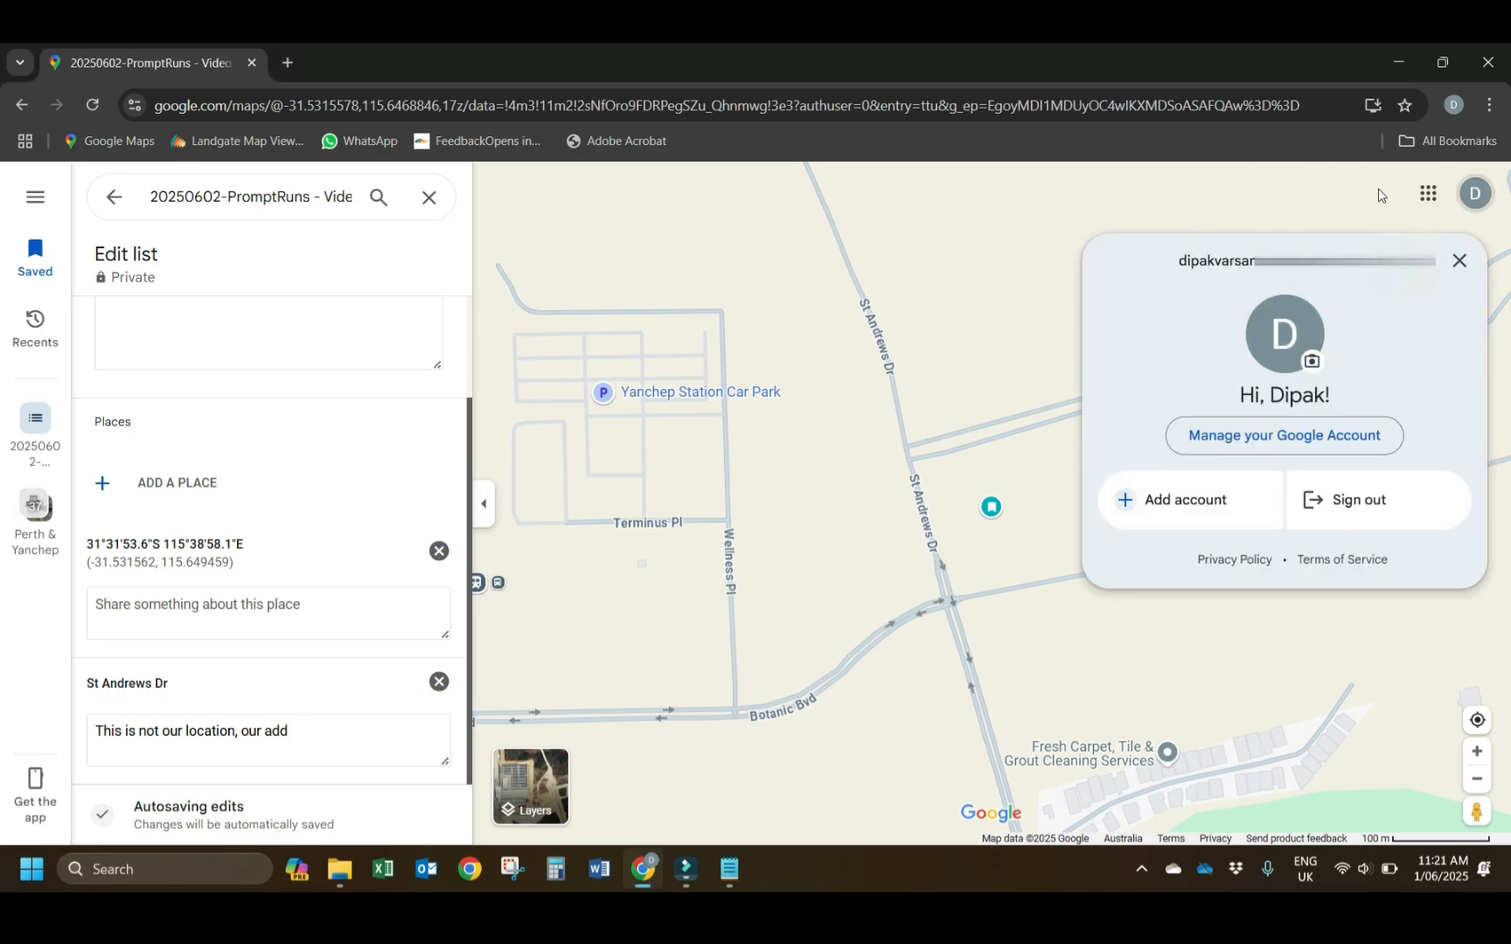
left_click(1461, 262)
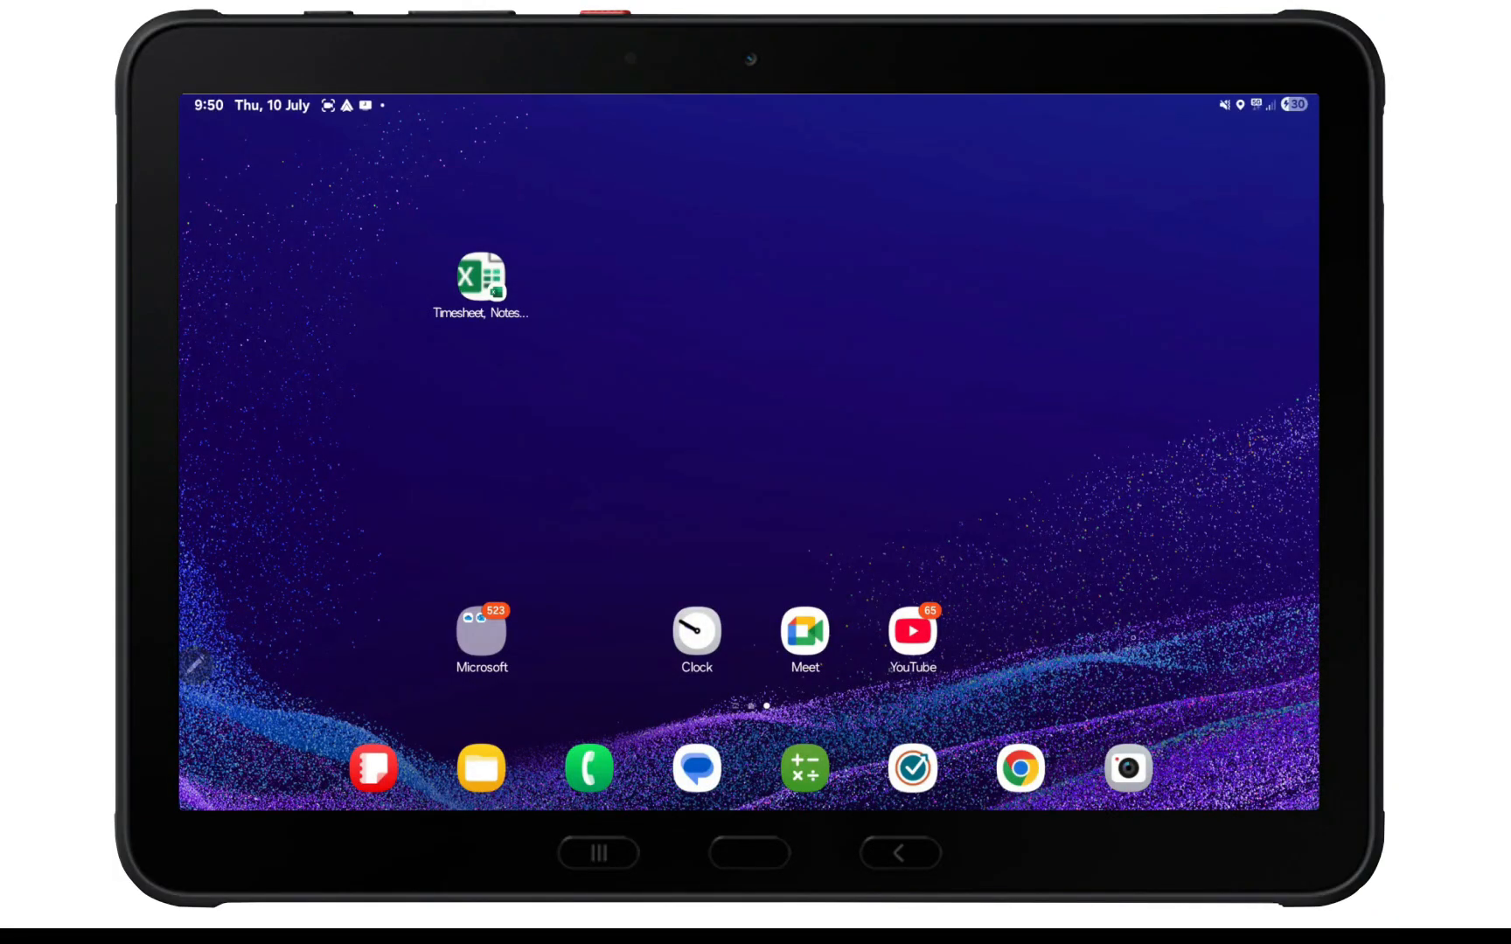
Switch to the tablet and open Google Maps from the Google app folder.
left_click_drag(1019, 631, 1030, 542)
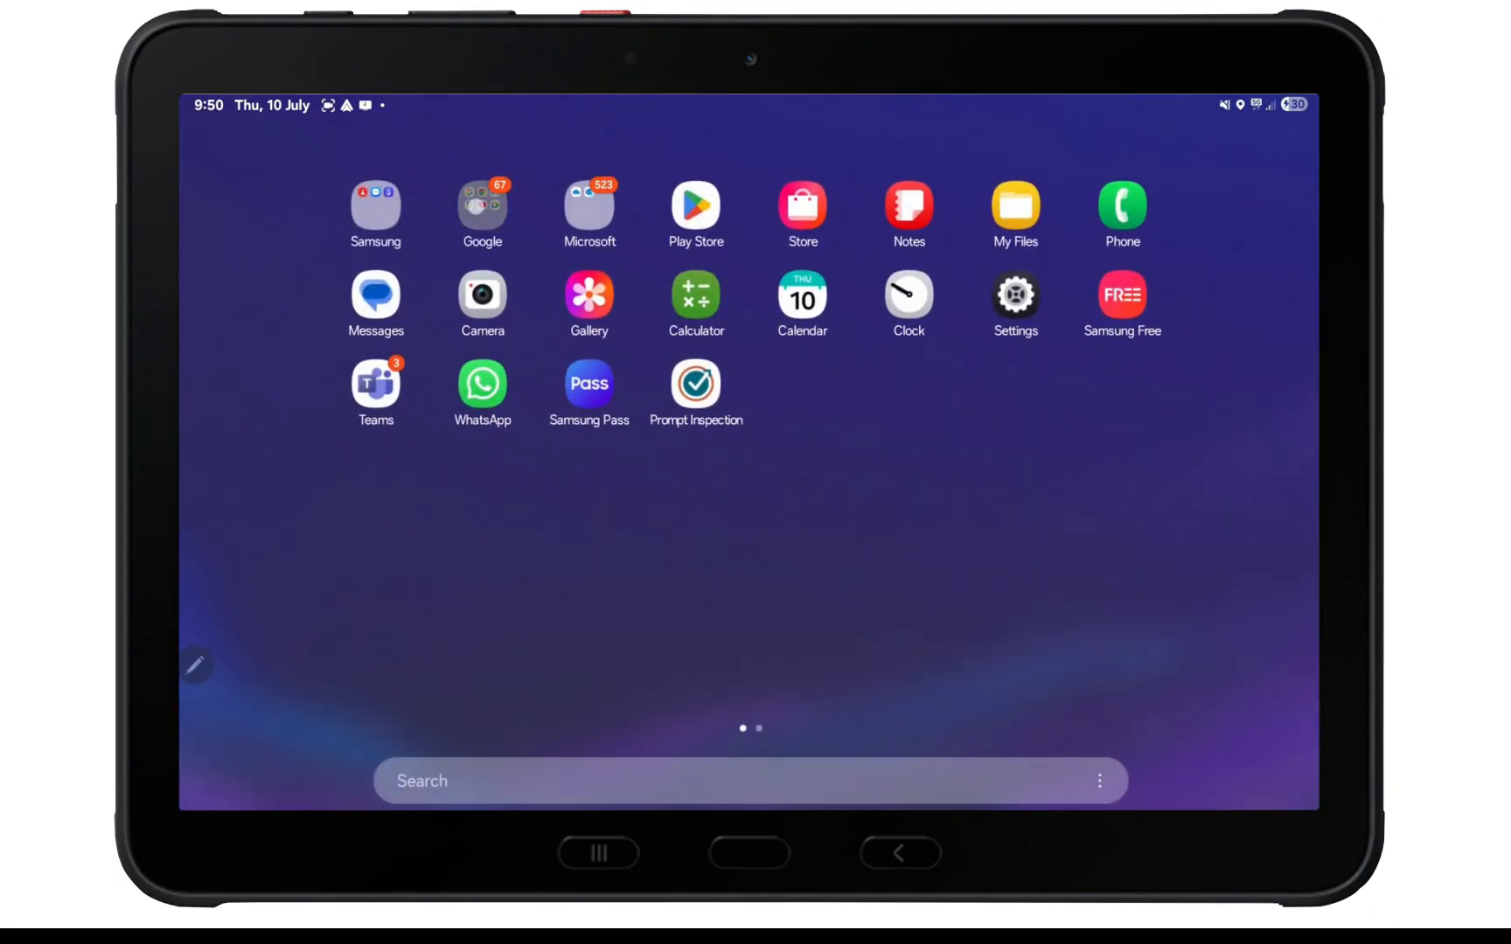
left_click(483, 207)
left_click(810, 288)
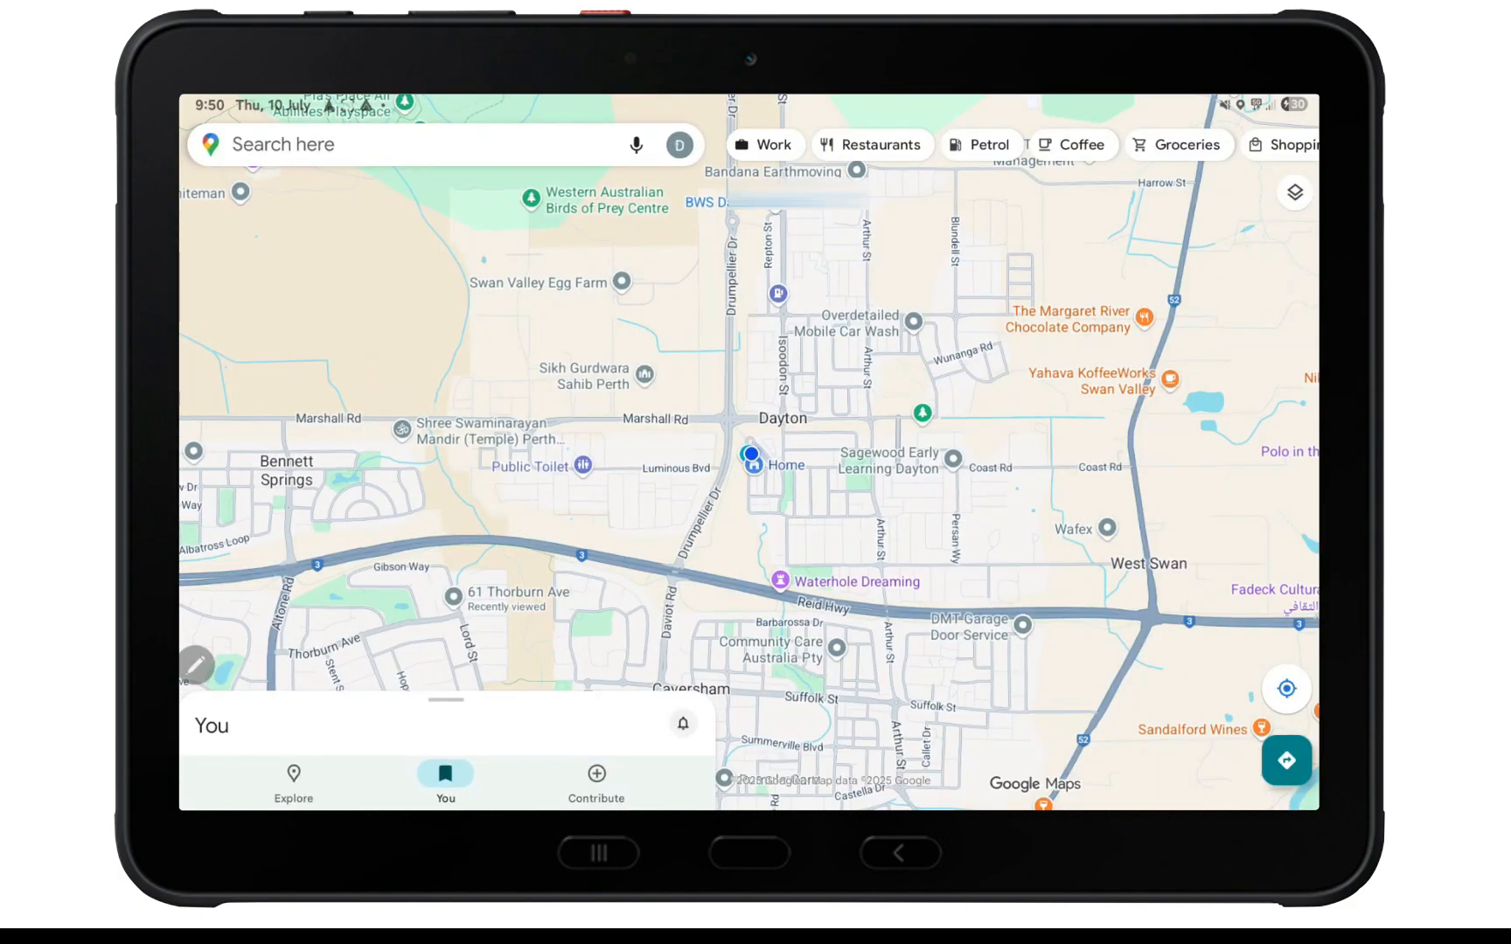
Check which Google account is signed in on the tablet and the account-switching options, and close the account details.
left_click(679, 145)
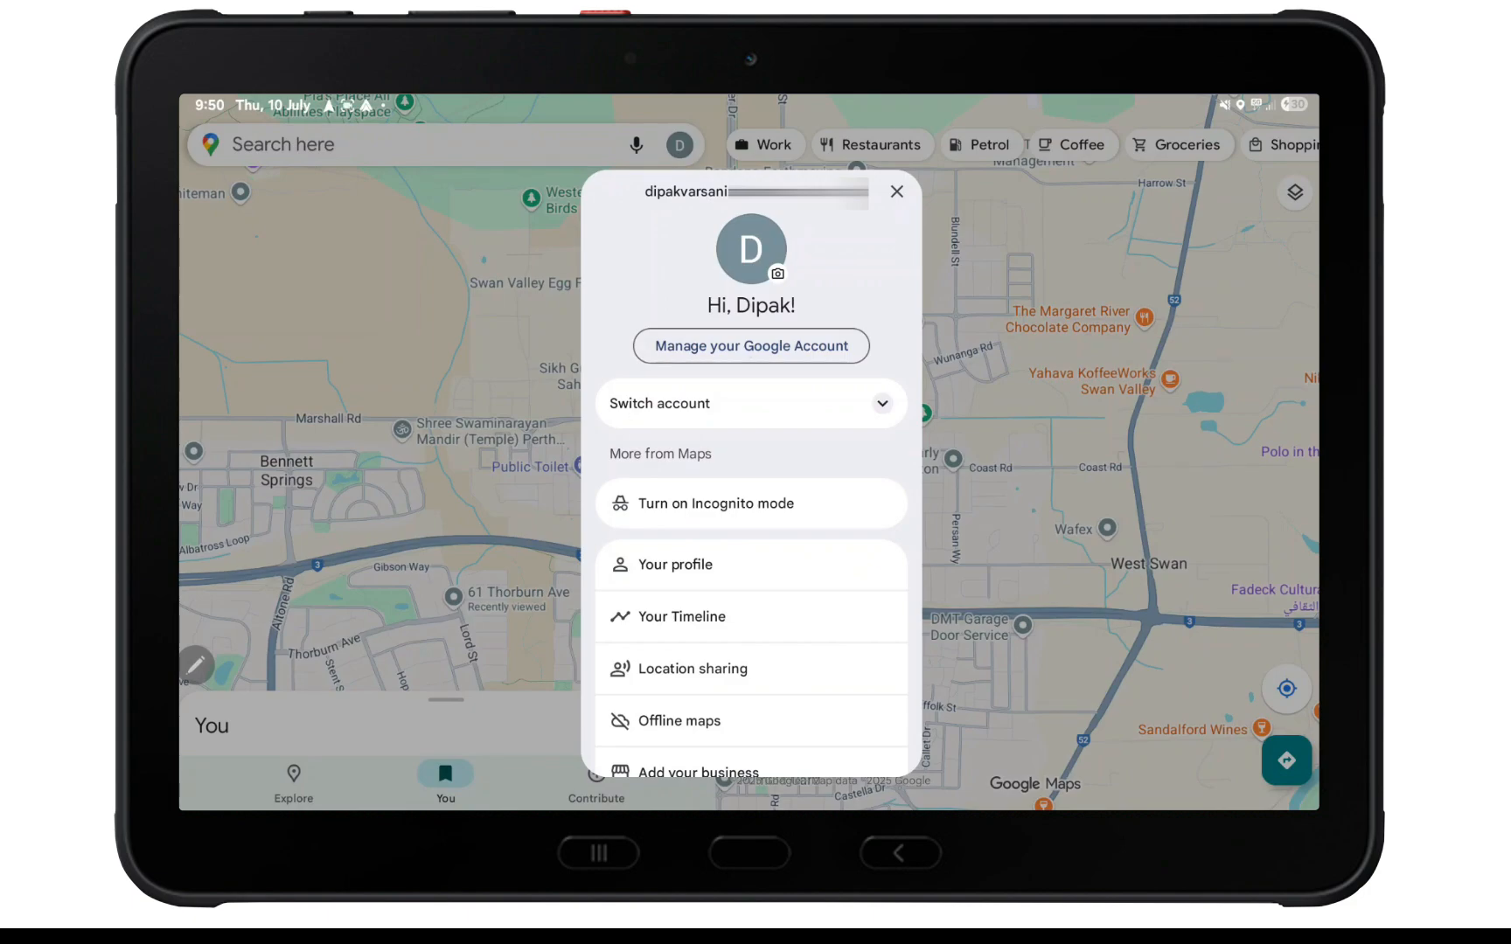
left_click(882, 403)
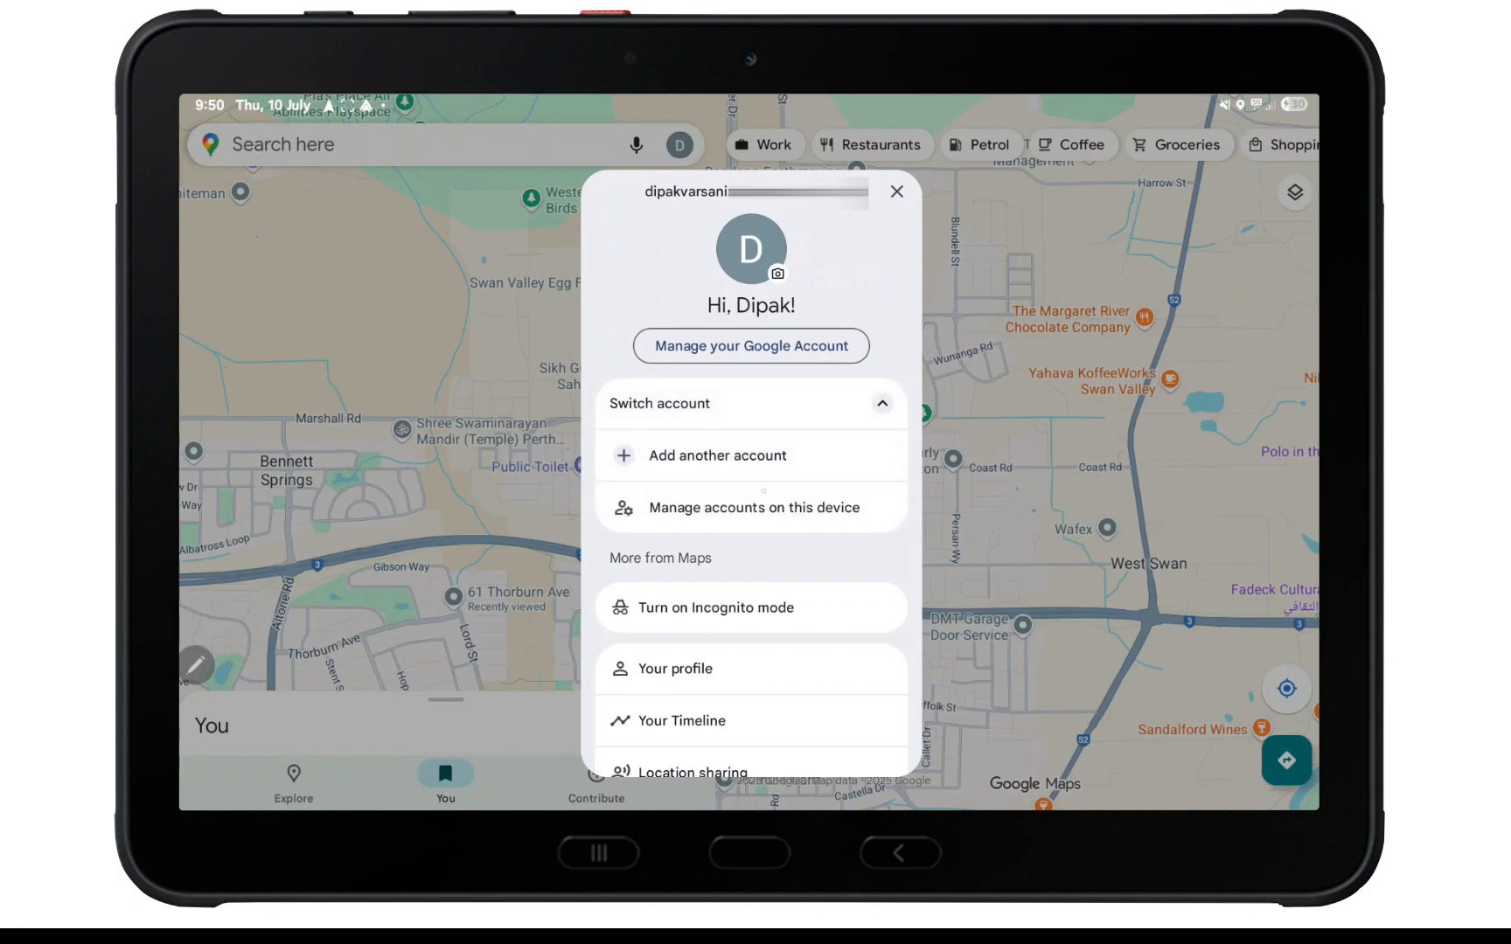
left_click_drag(767, 490, 752, 457)
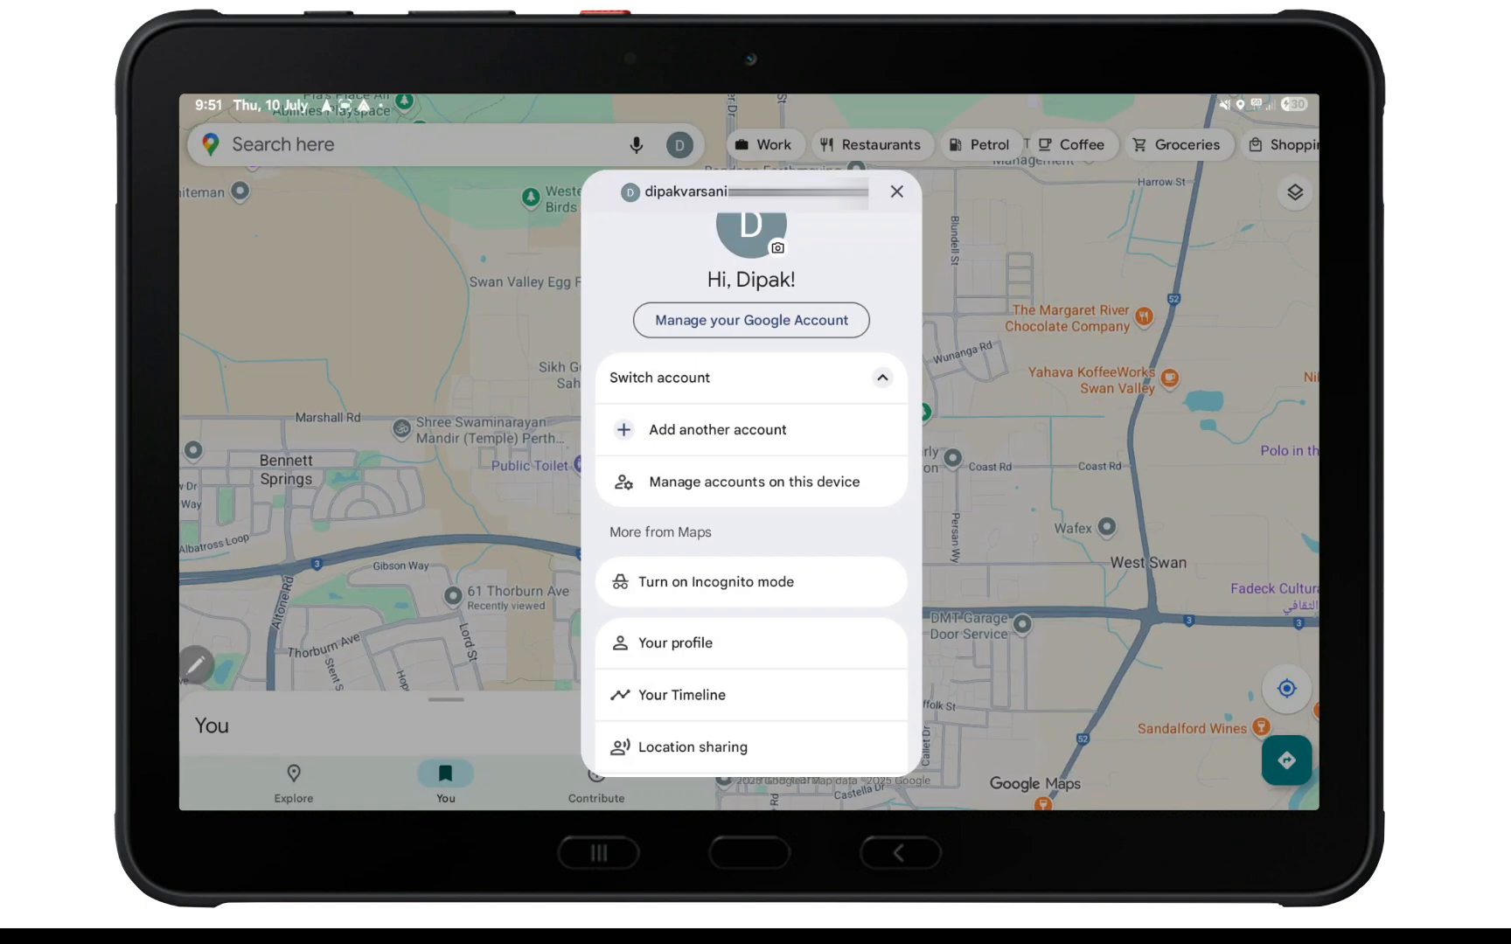
left_click(897, 192)
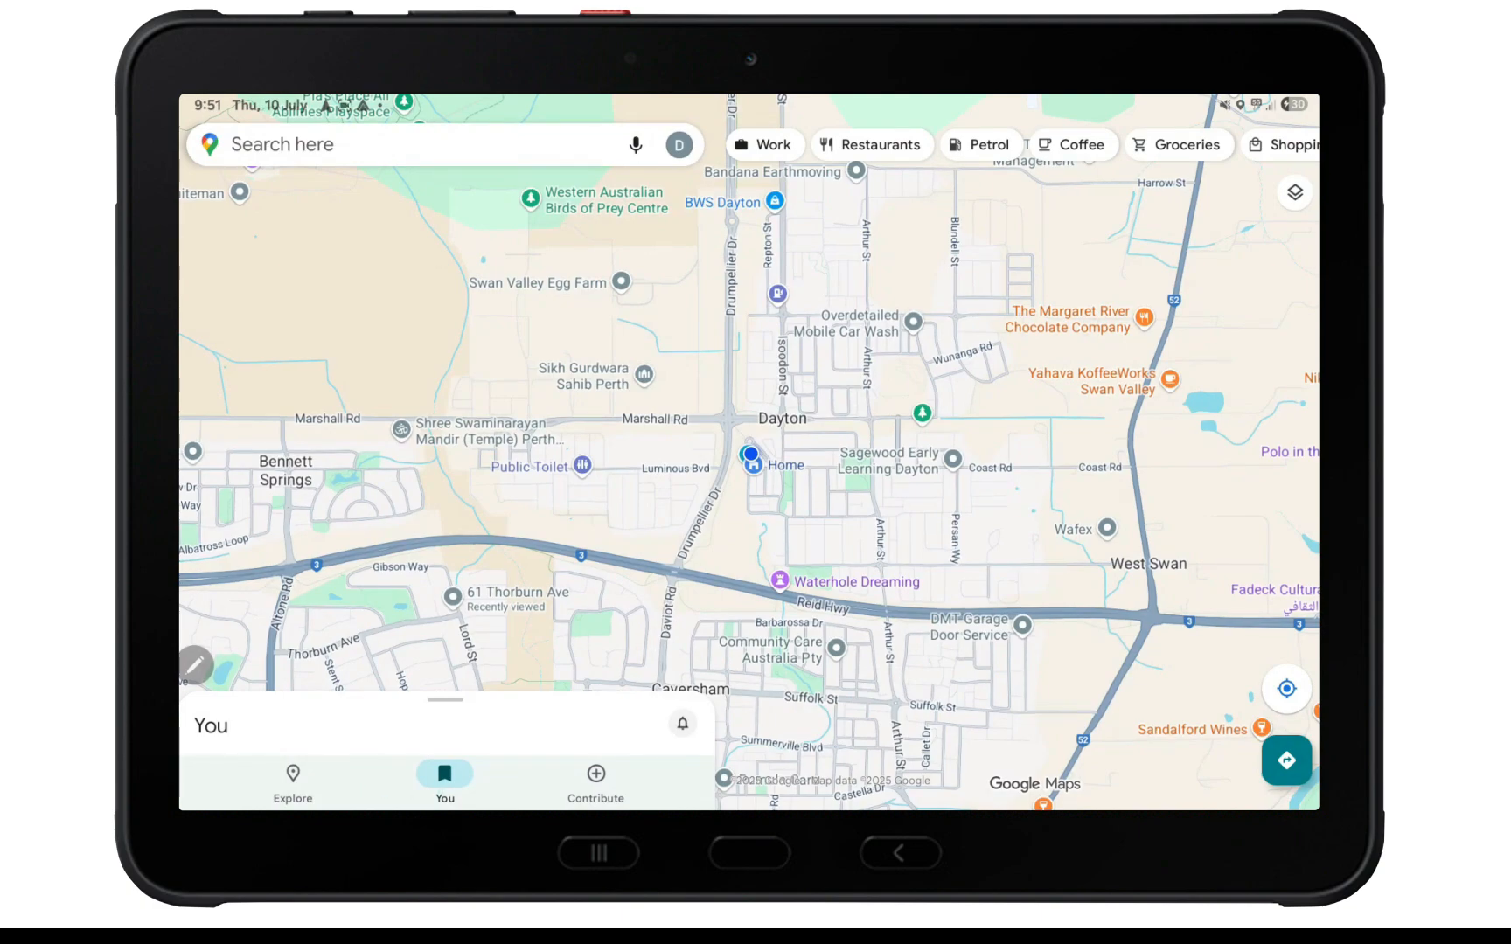
Open the saved lists on the tablet and expand them to show more lists.
left_click(293, 779)
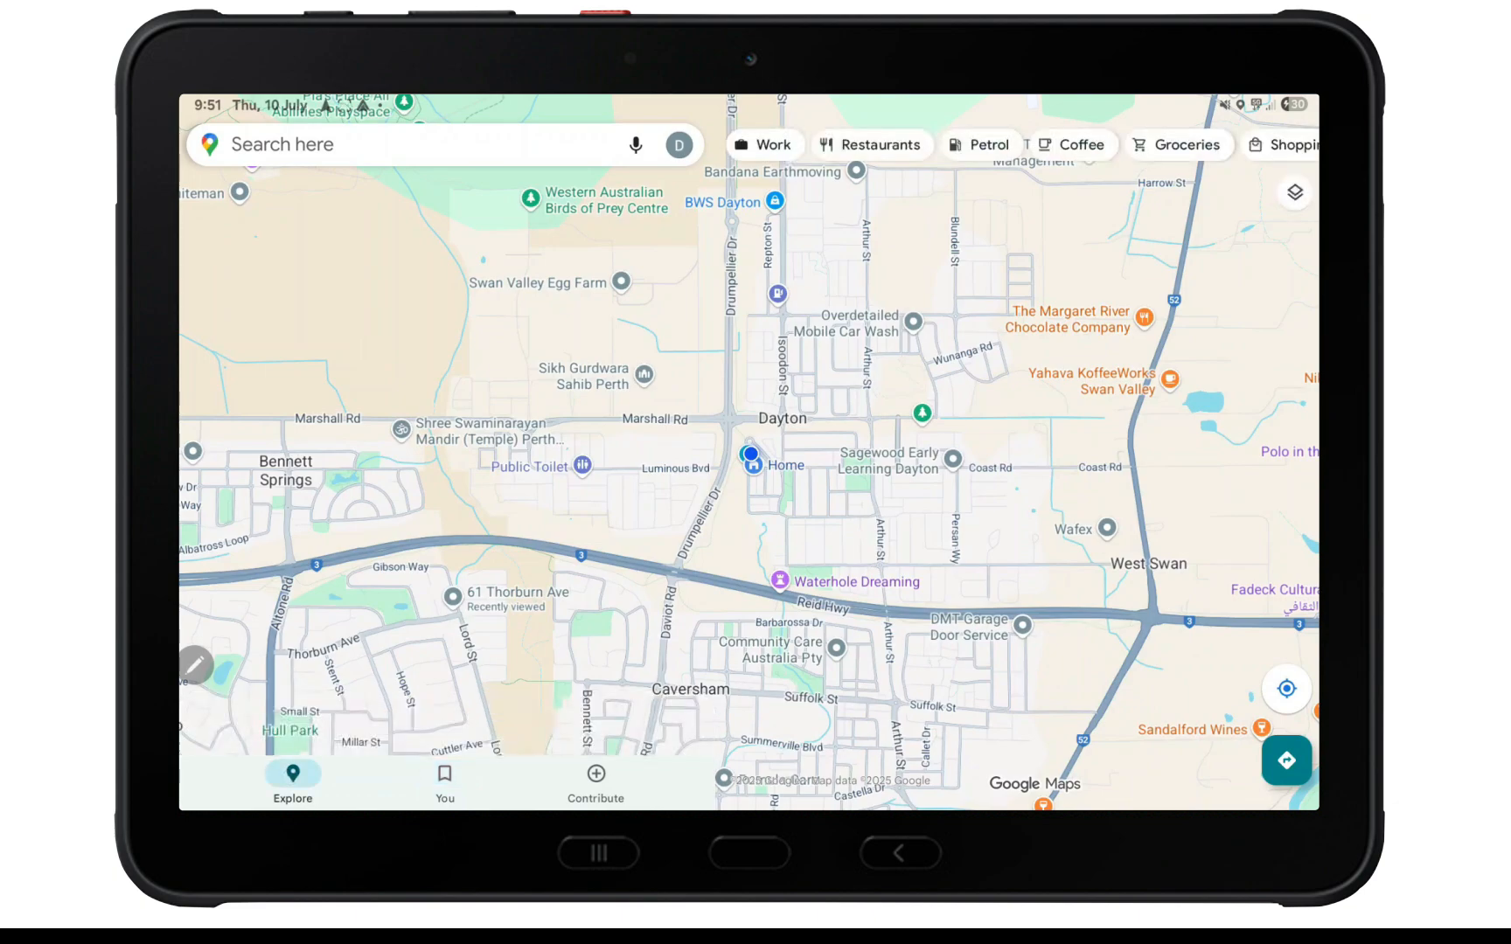
left_click(445, 778)
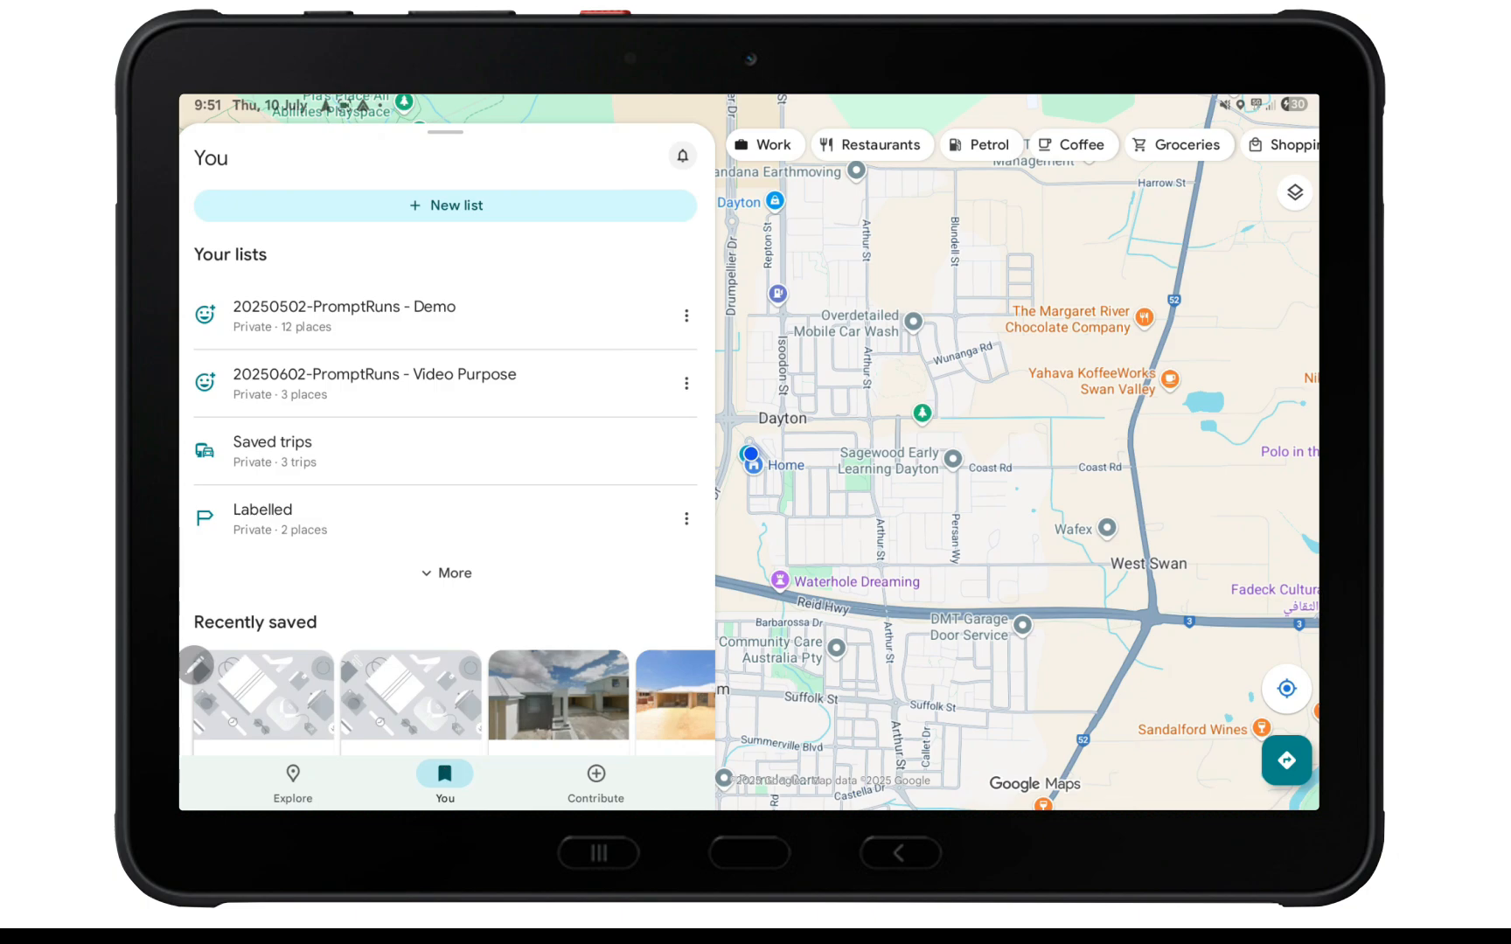
left_click(446, 572)
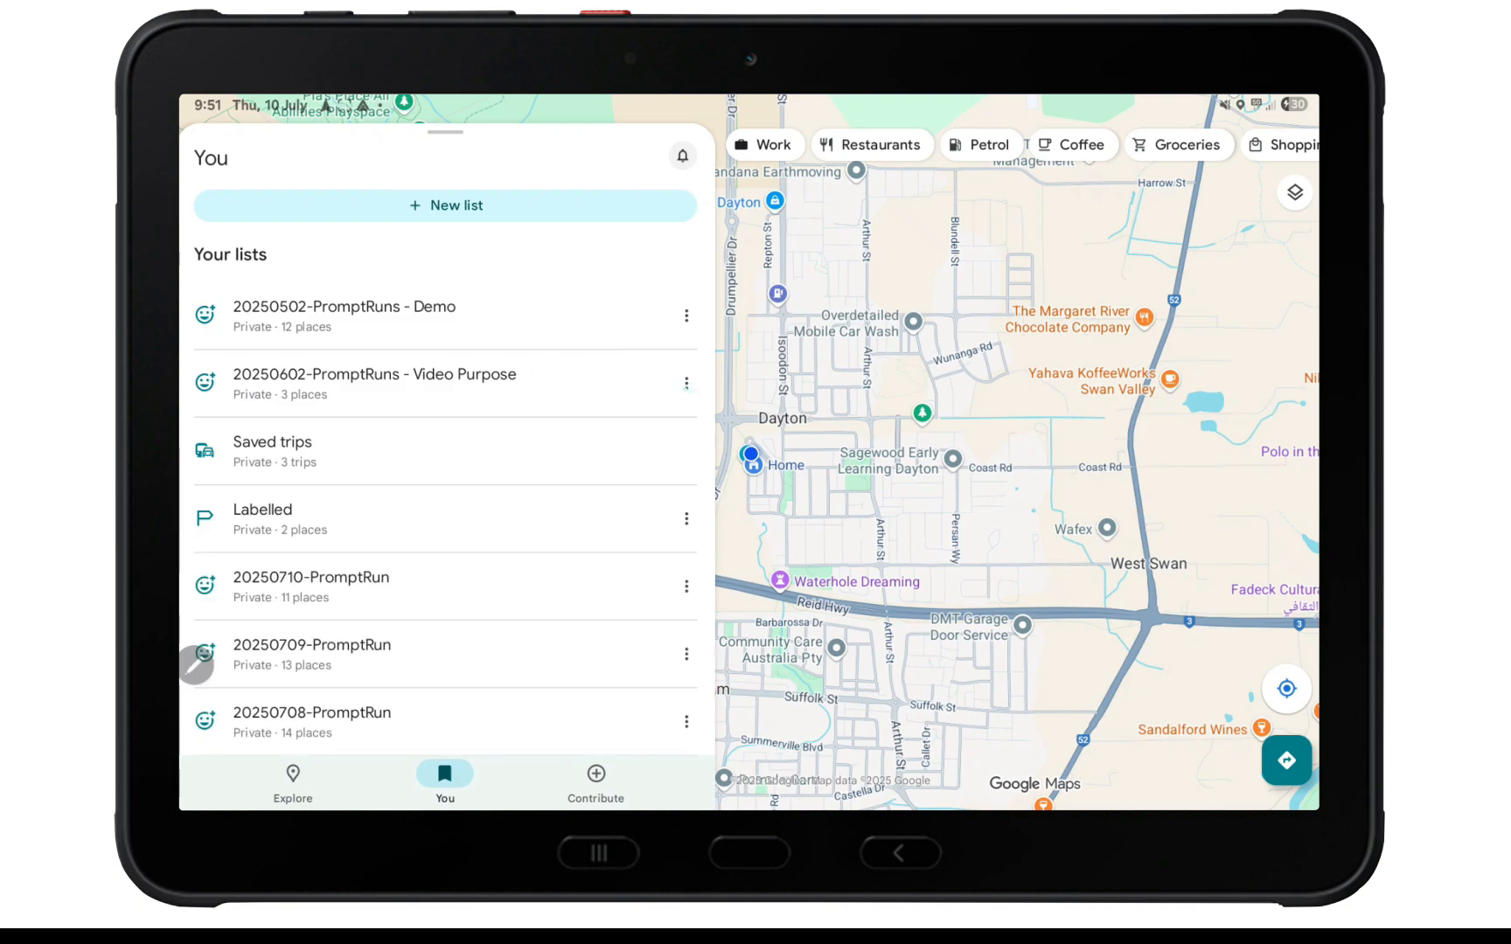
Show the 20250602-PromptRuns - Video Purpose list on the map and hide the 20250502-PromptRuns - Demo list.
left_click(686, 383)
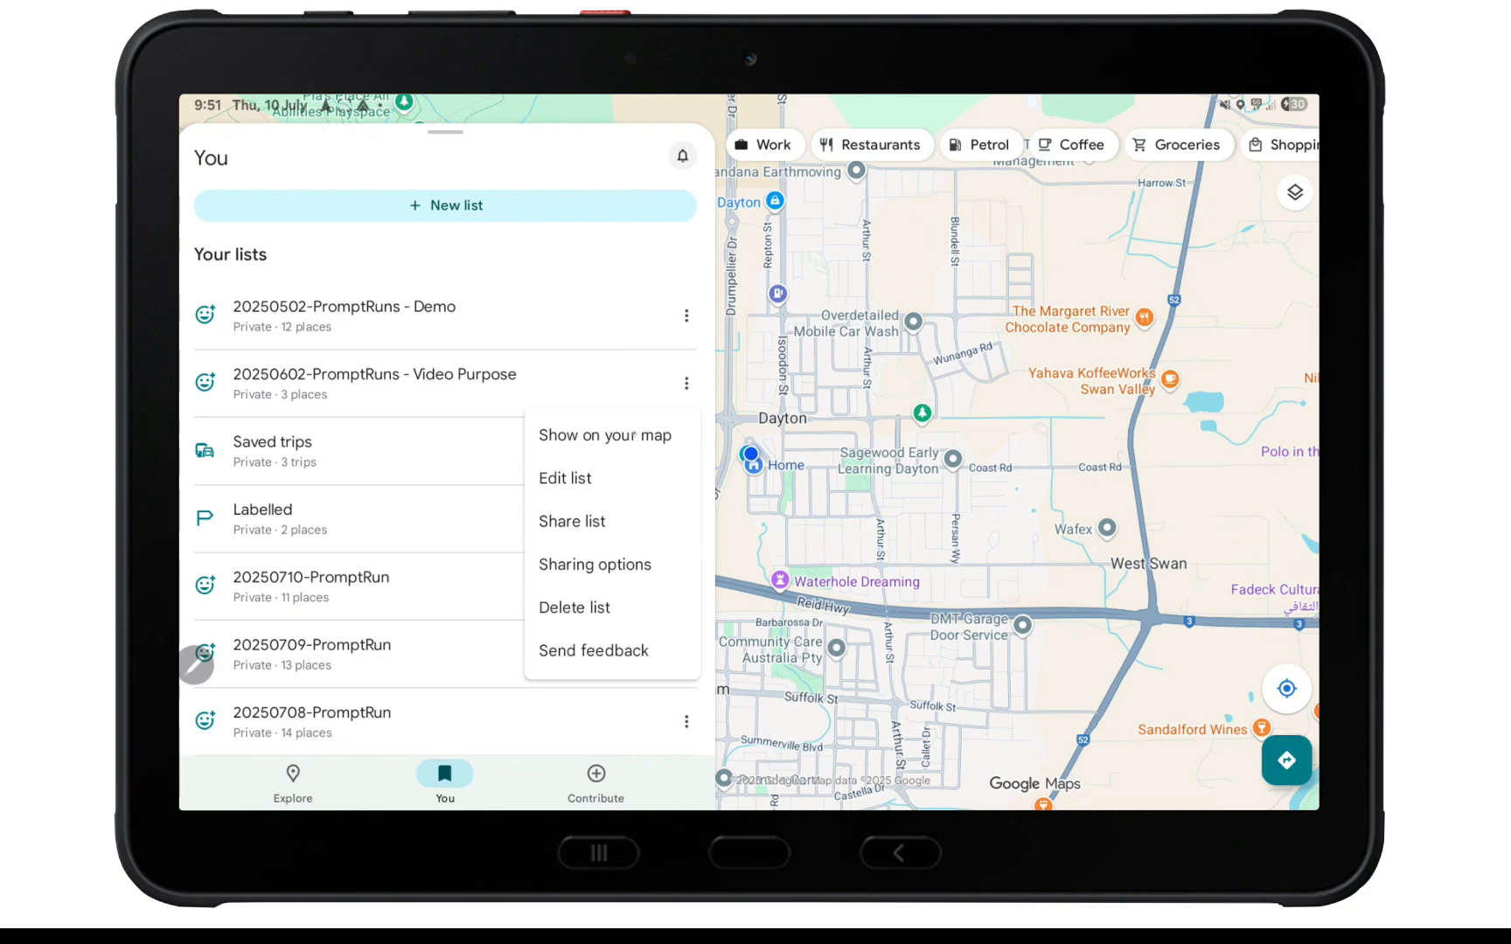
left_click(639, 435)
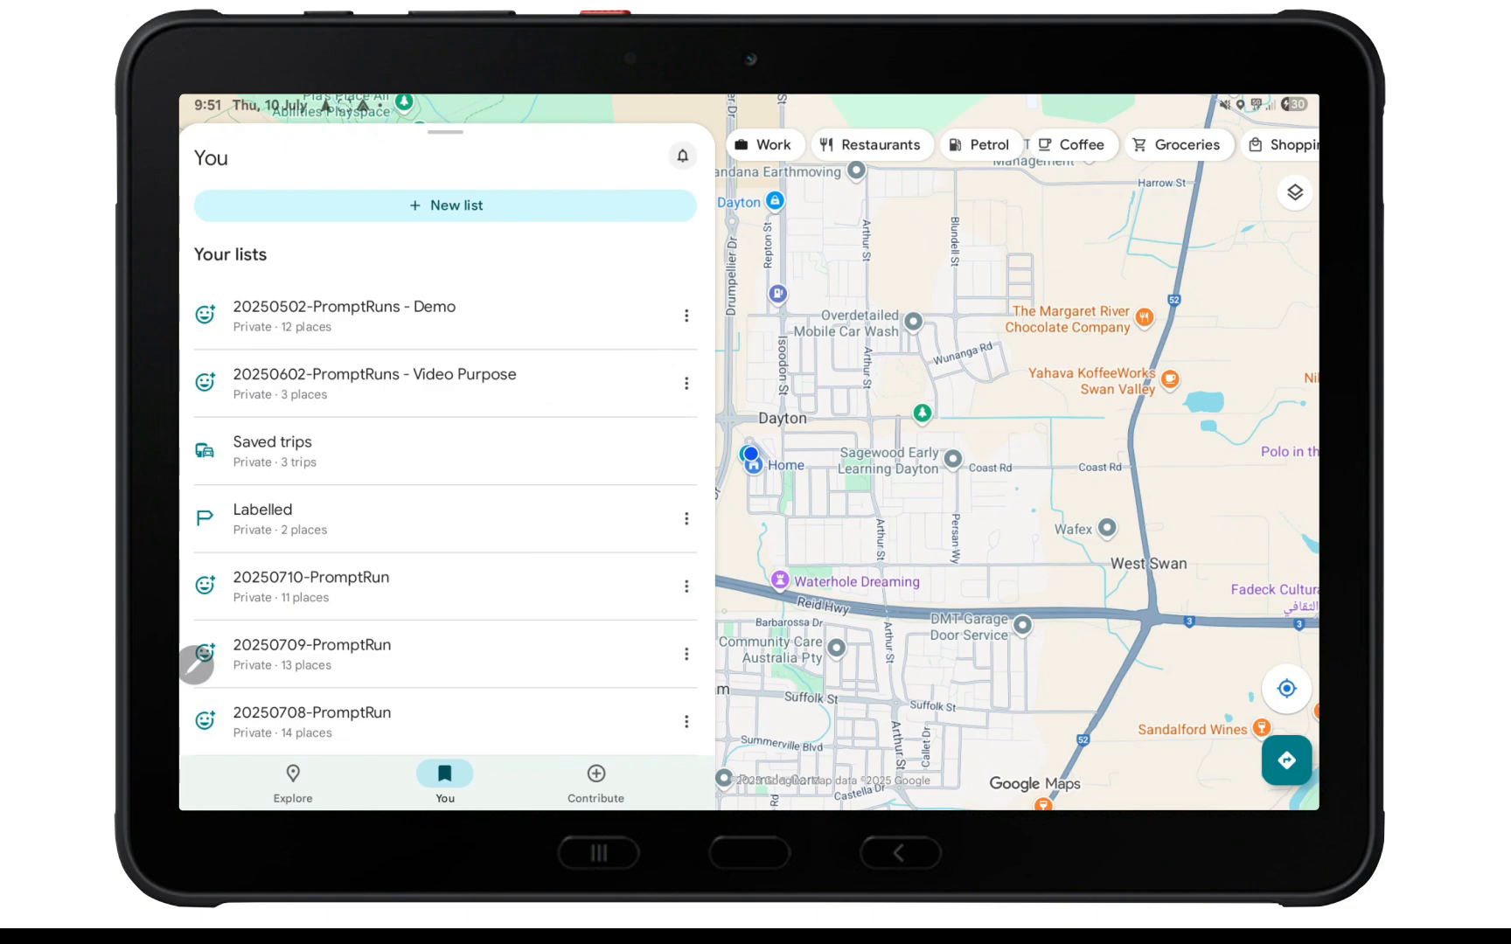
left_click(686, 316)
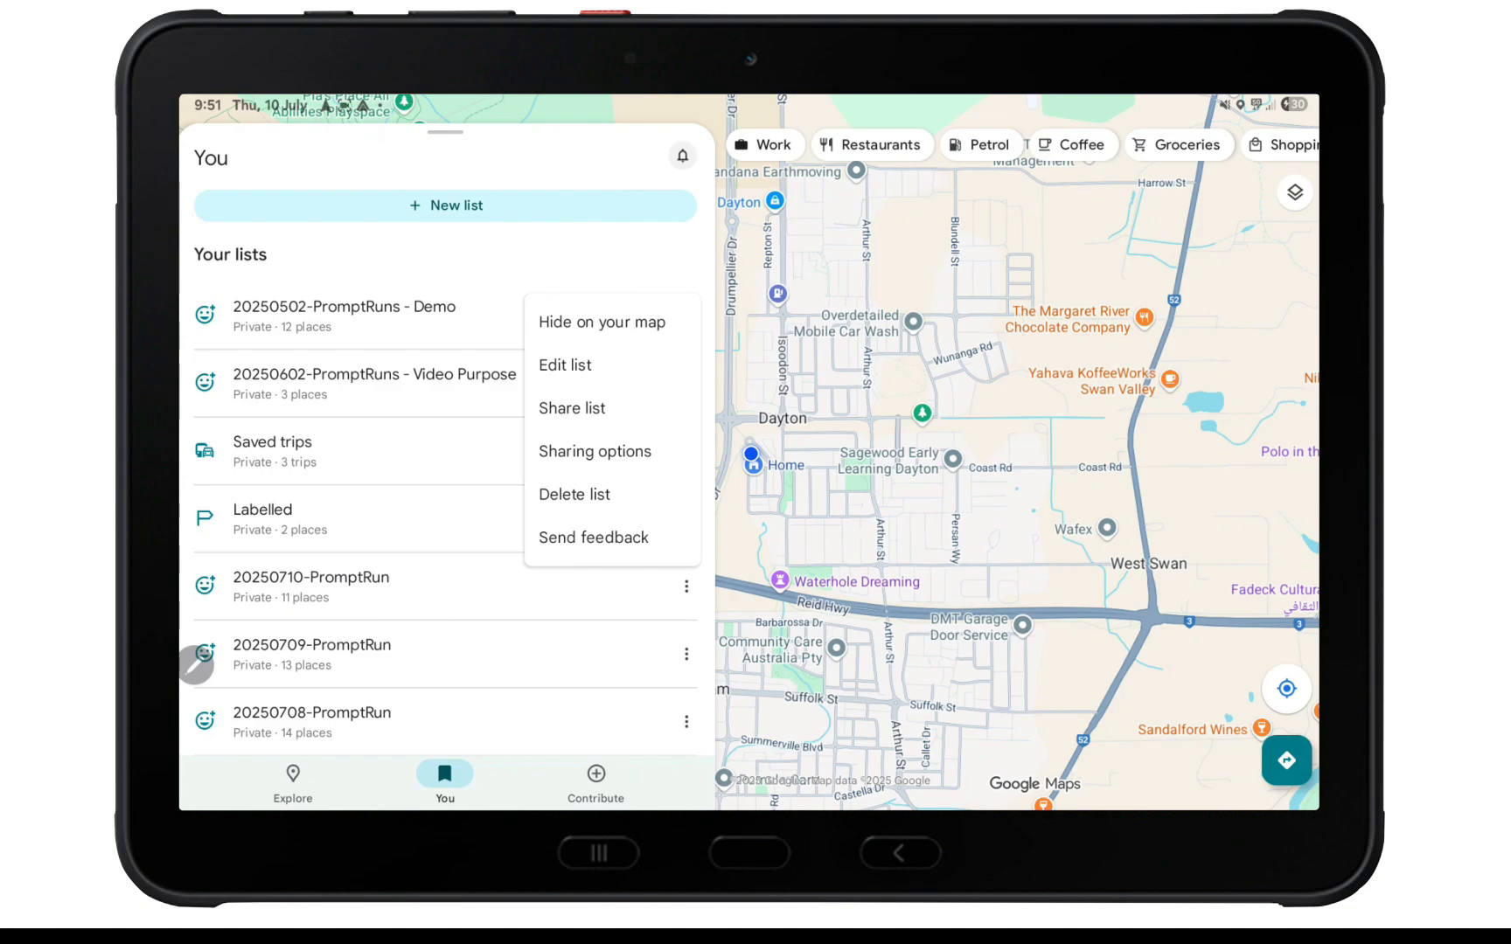
left_click(625, 326)
left_click(686, 383)
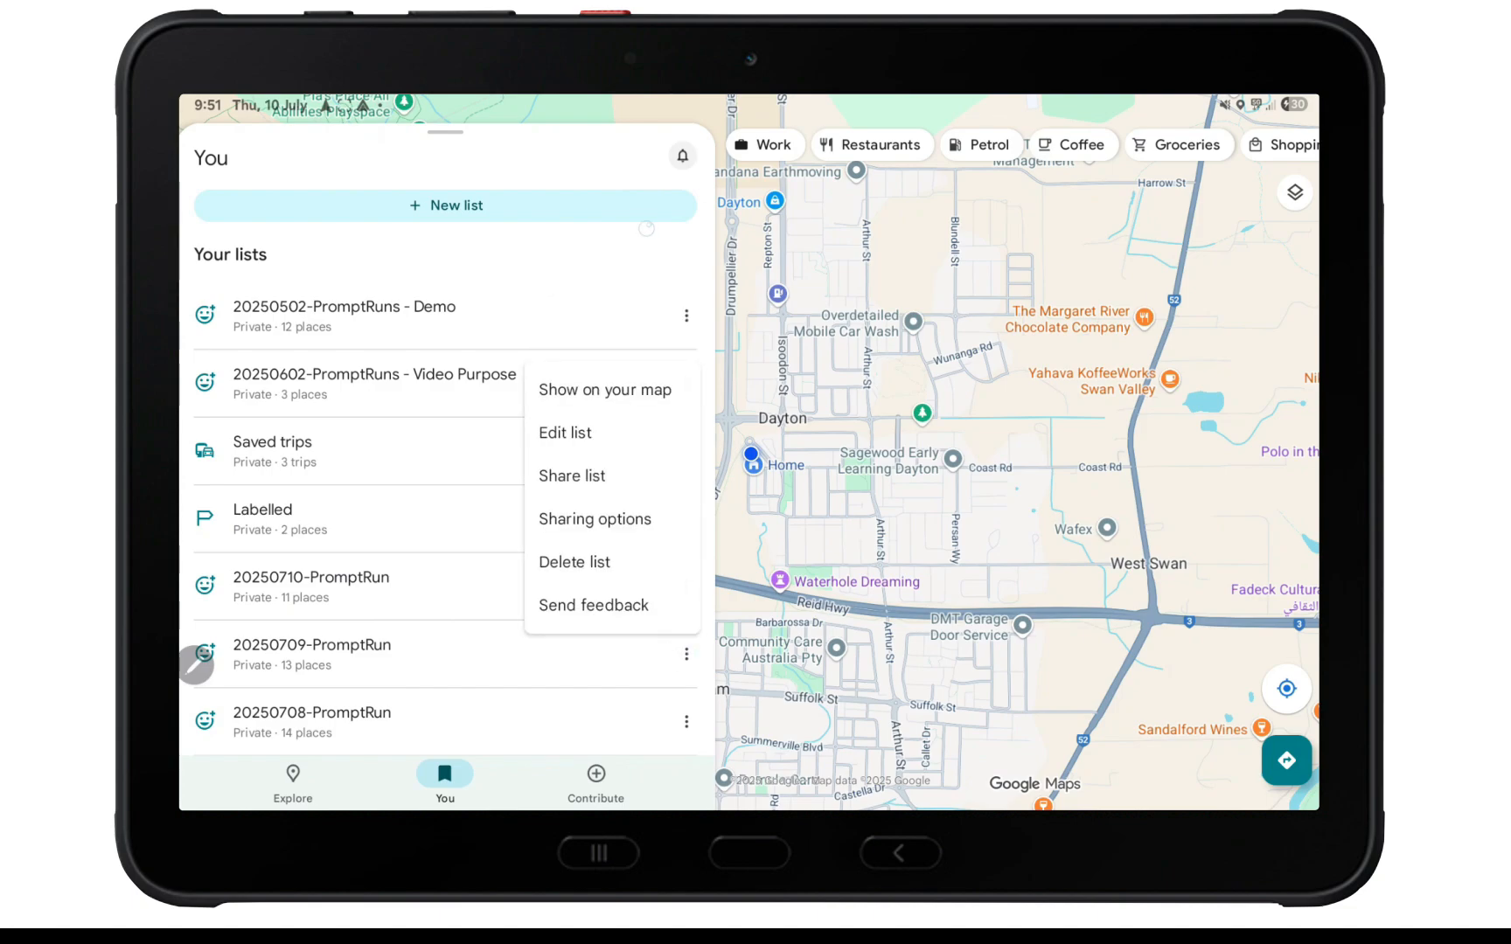
left_click(664, 258)
Open the 20250602-PromptRuns - Video Purpose list, examine the details of the -31.531562,115.649460 location, and return to the saved lists.
left_click(468, 380)
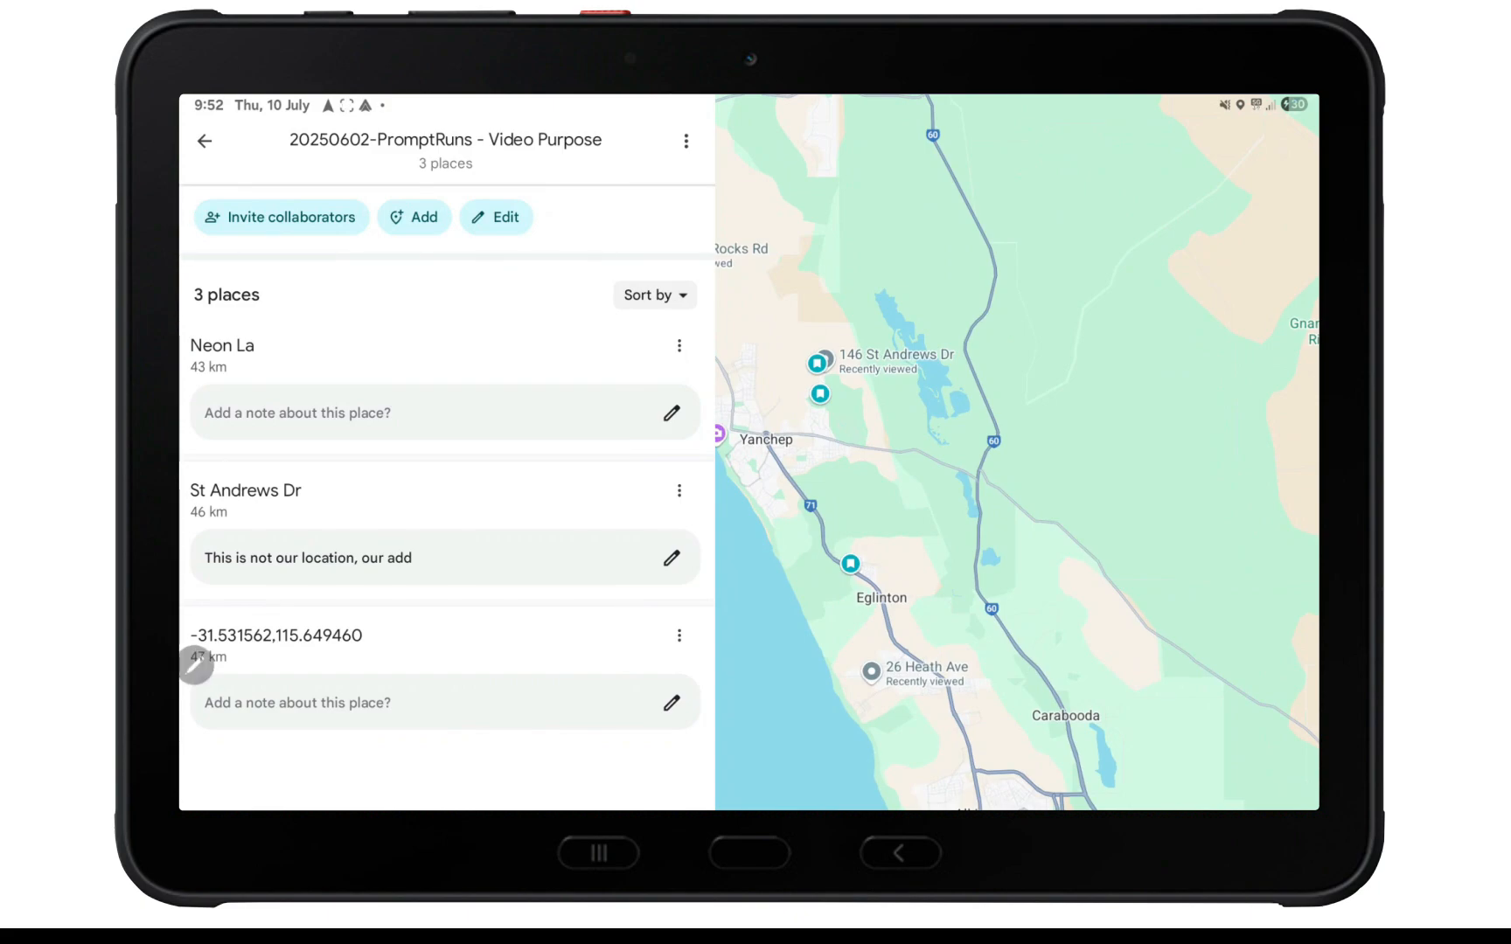
left_click(195, 664)
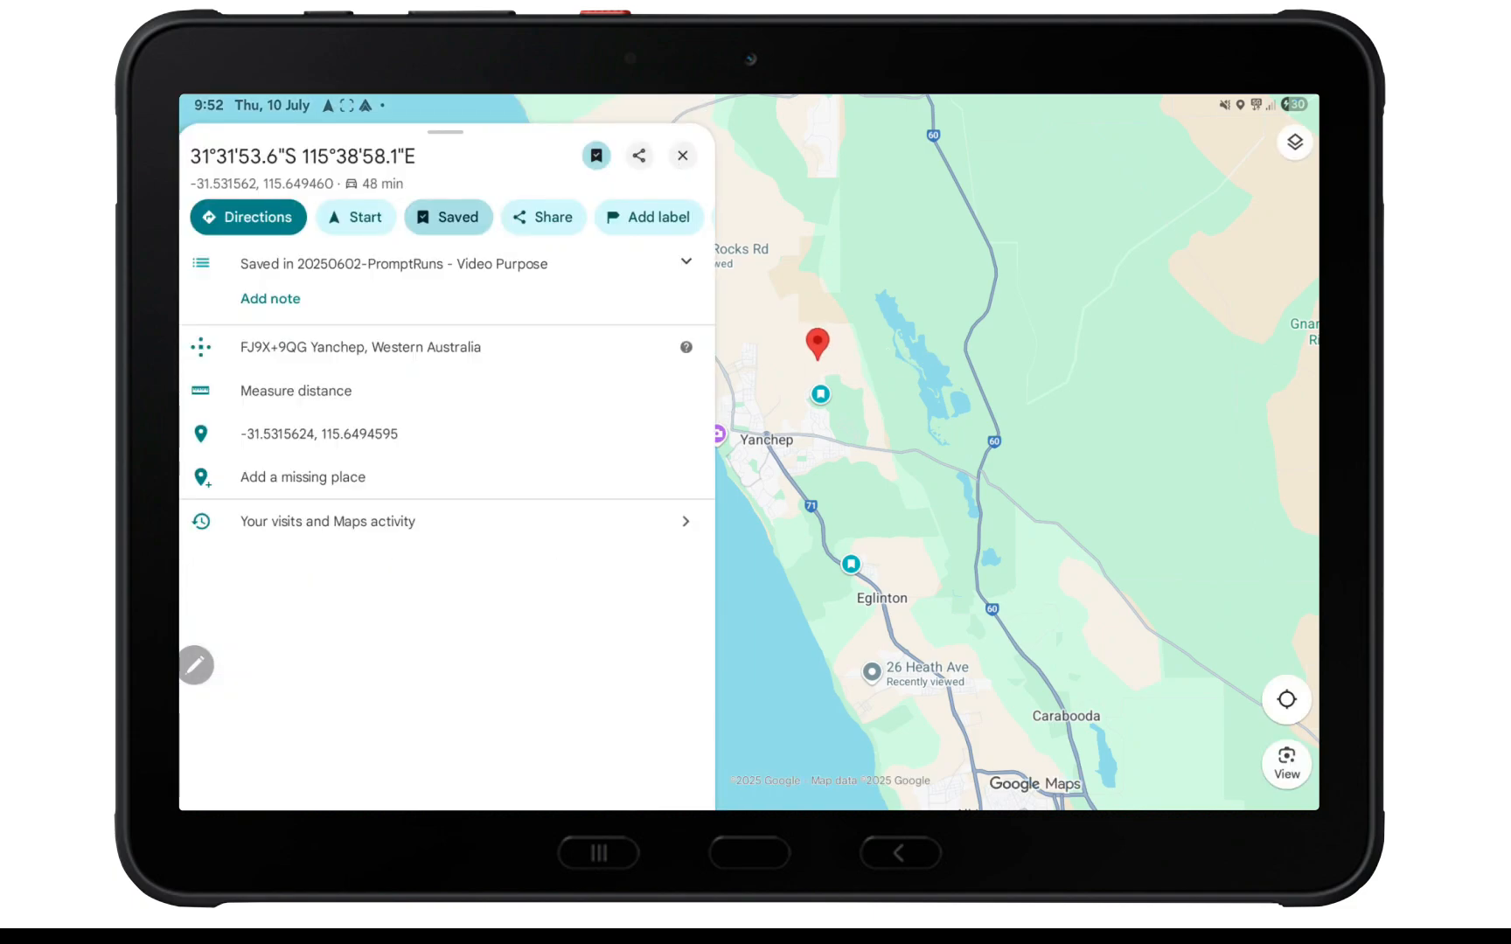
left_click(683, 156)
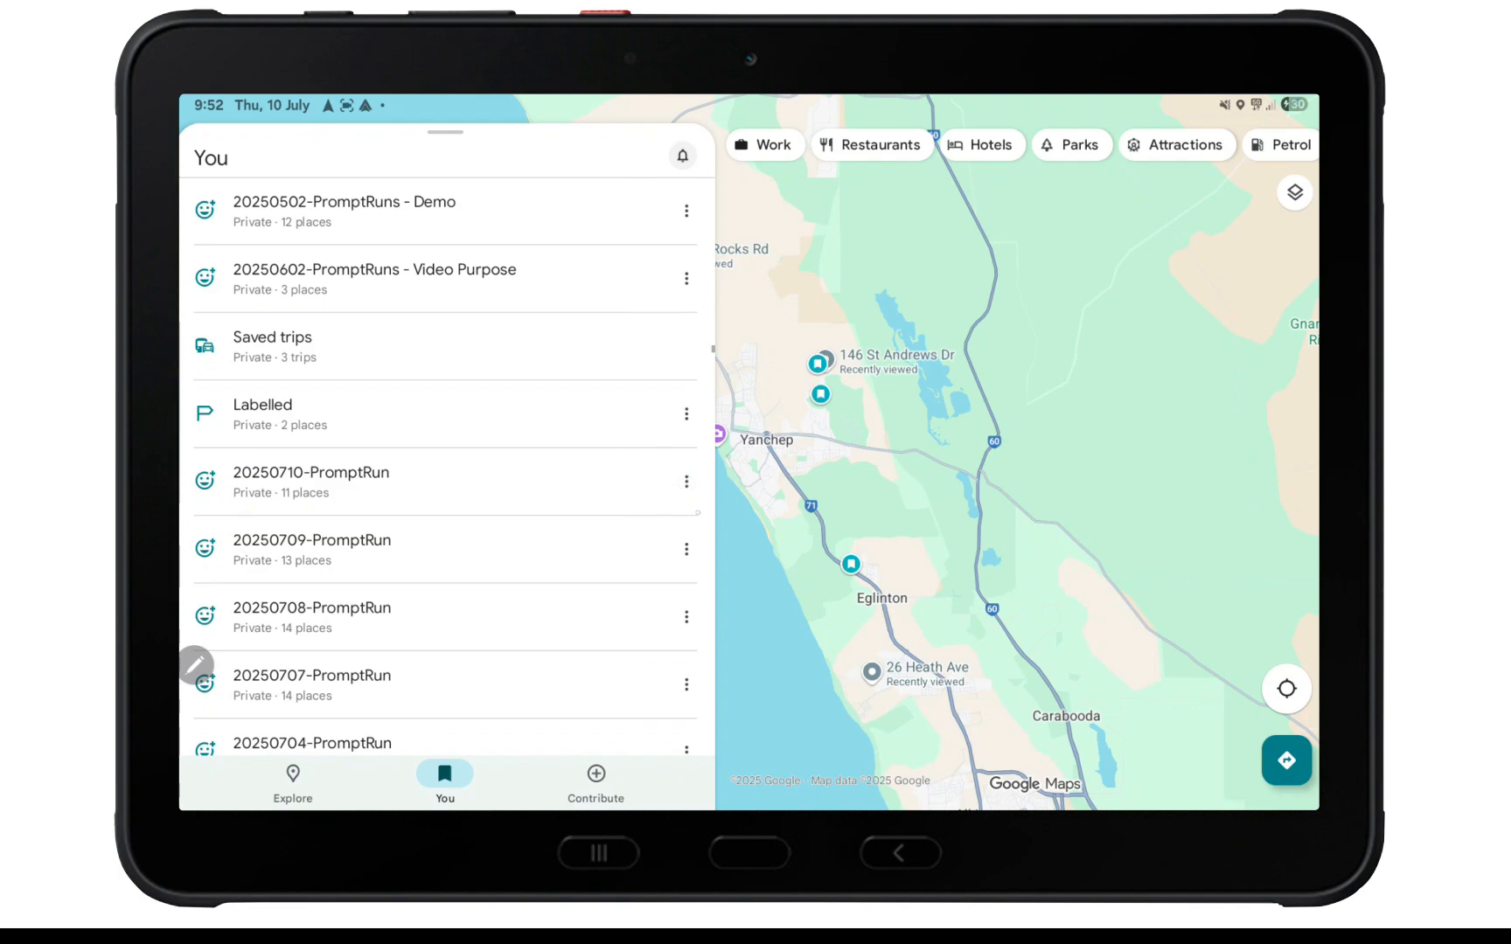
Show the 20250710-PromptRun list on the map and hide the 20250602-PromptRuns - Video Purpose list.
left_click(686, 480)
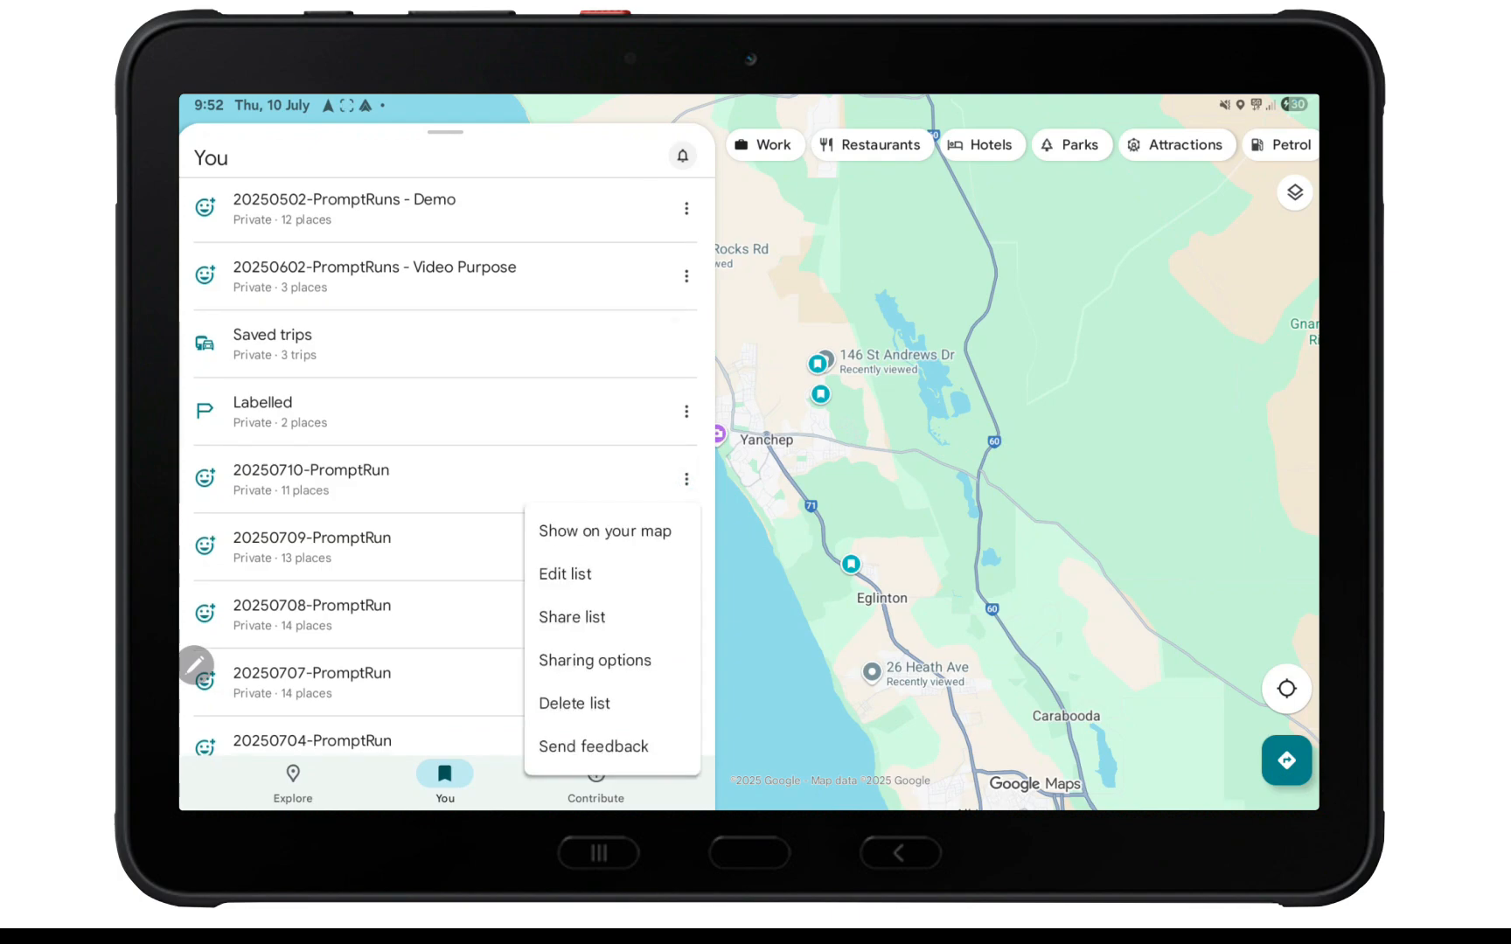
left_click(686, 276)
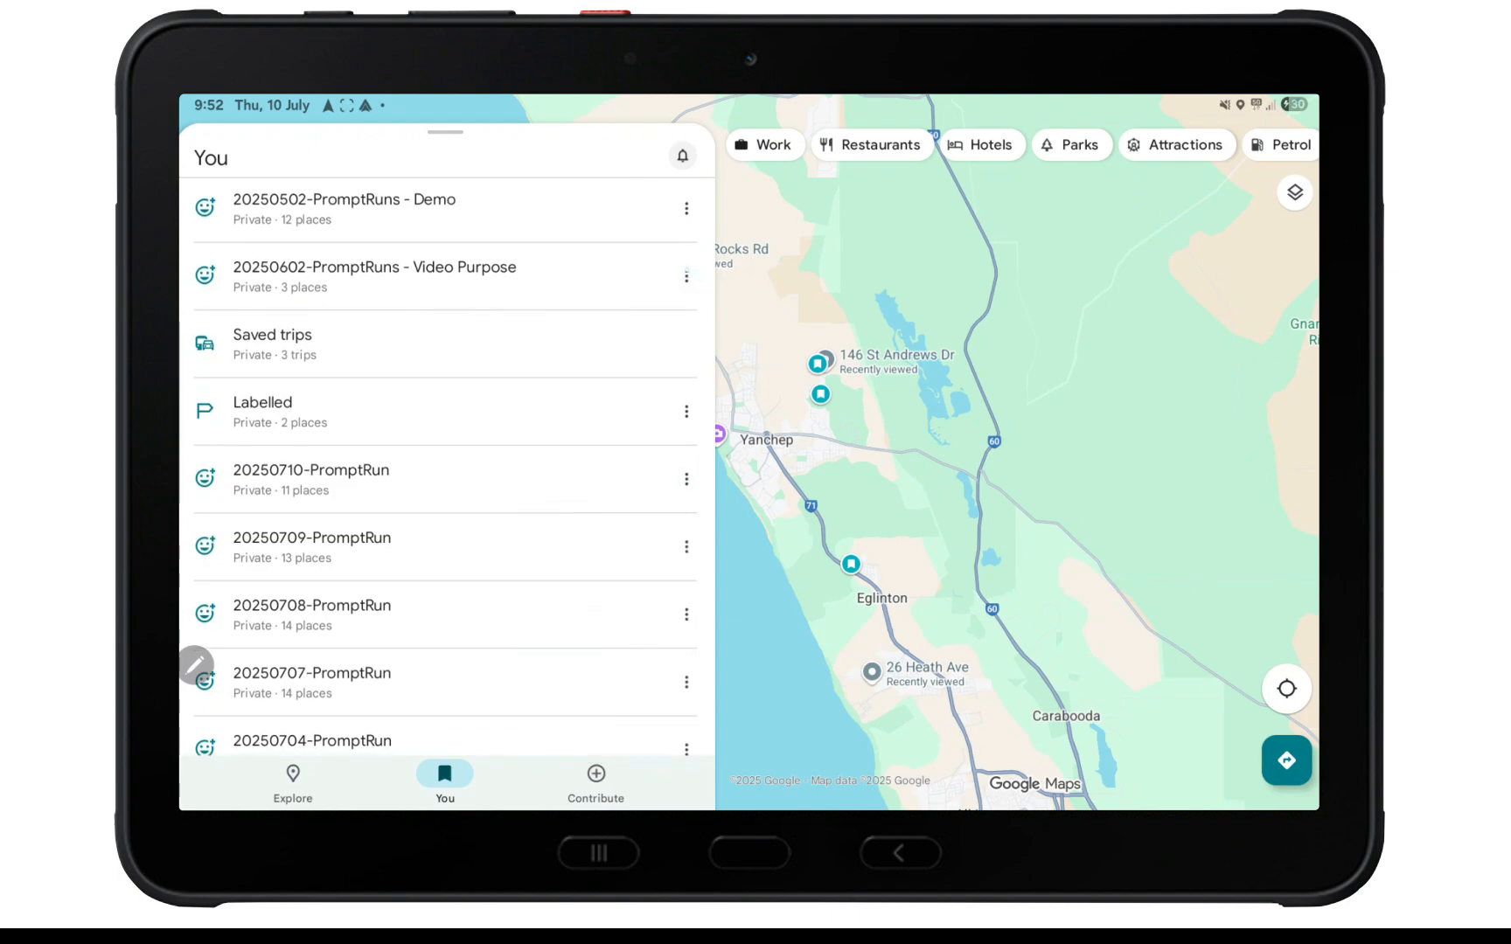
left_click(687, 276)
left_click(643, 327)
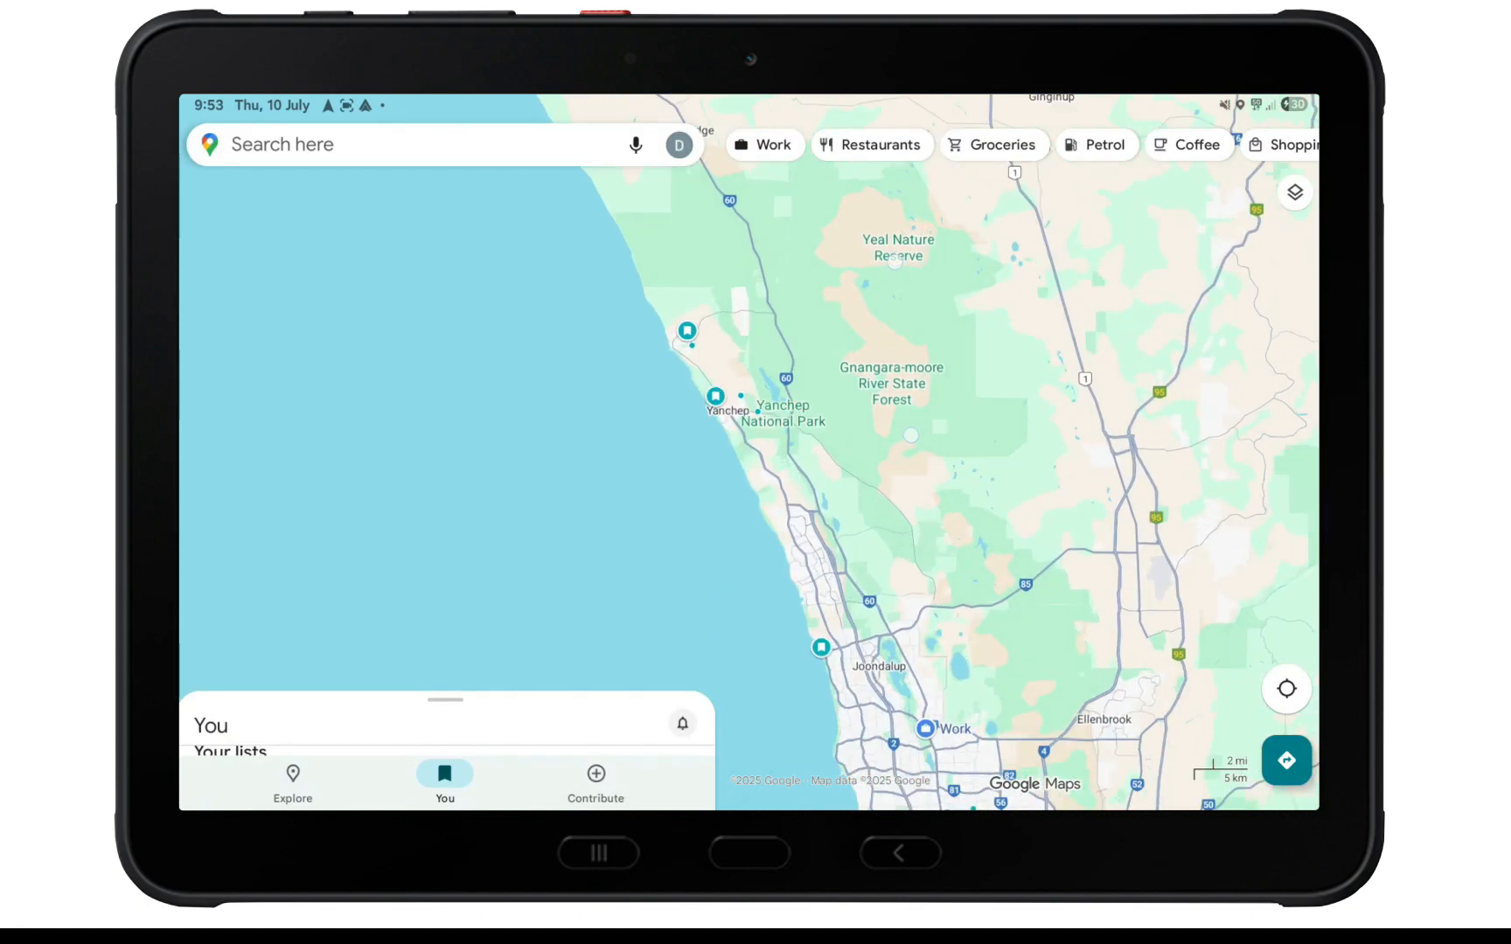
scroll(940, 366, "up", 3)
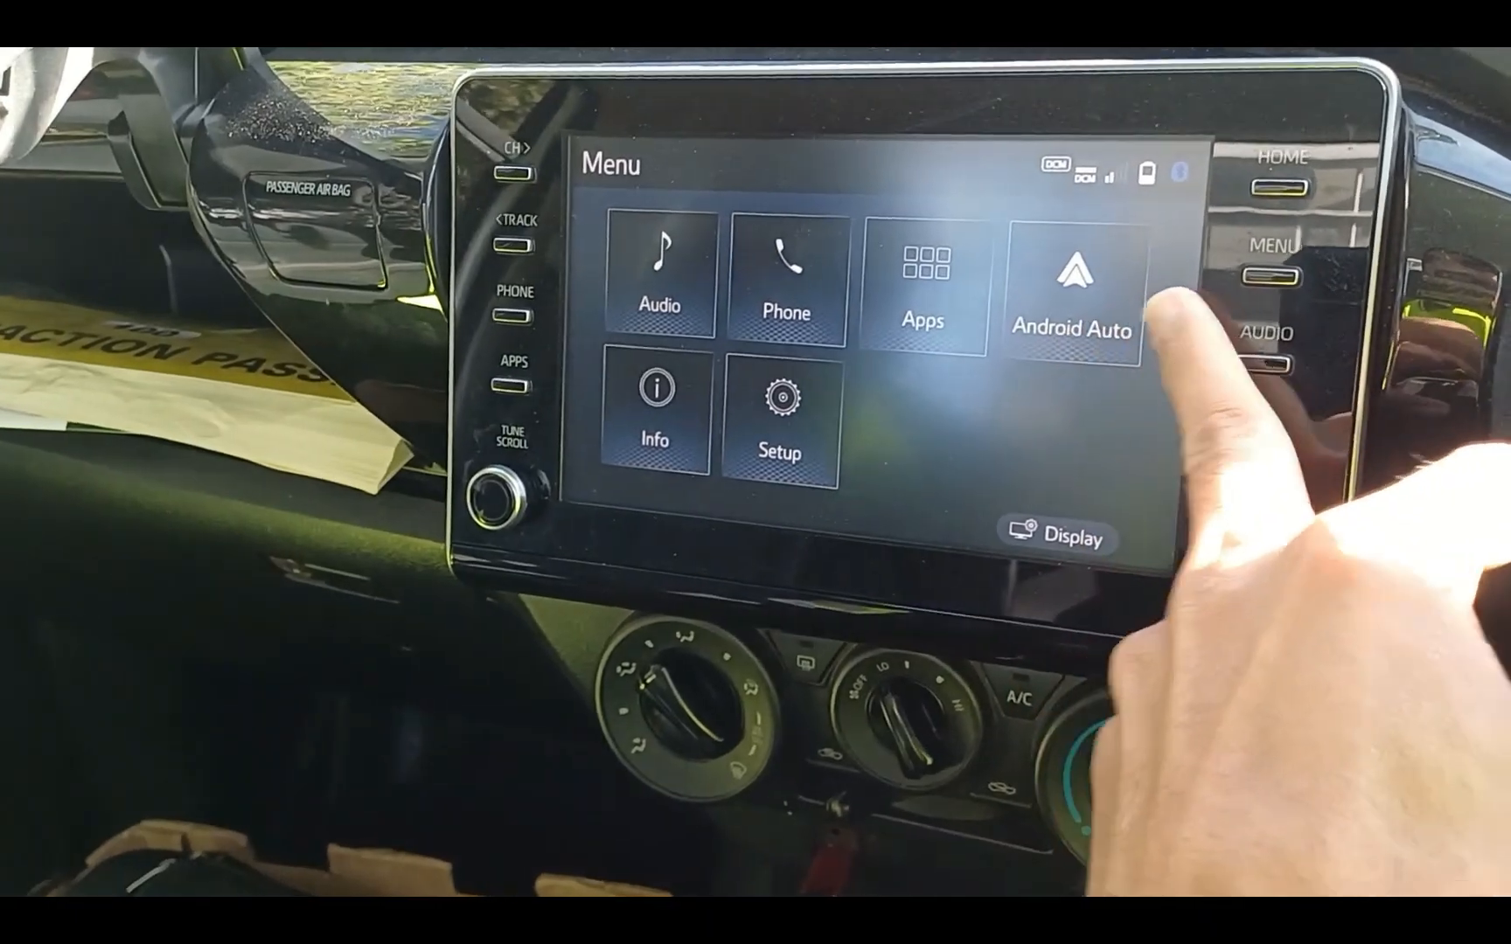
left_click(1074, 267)
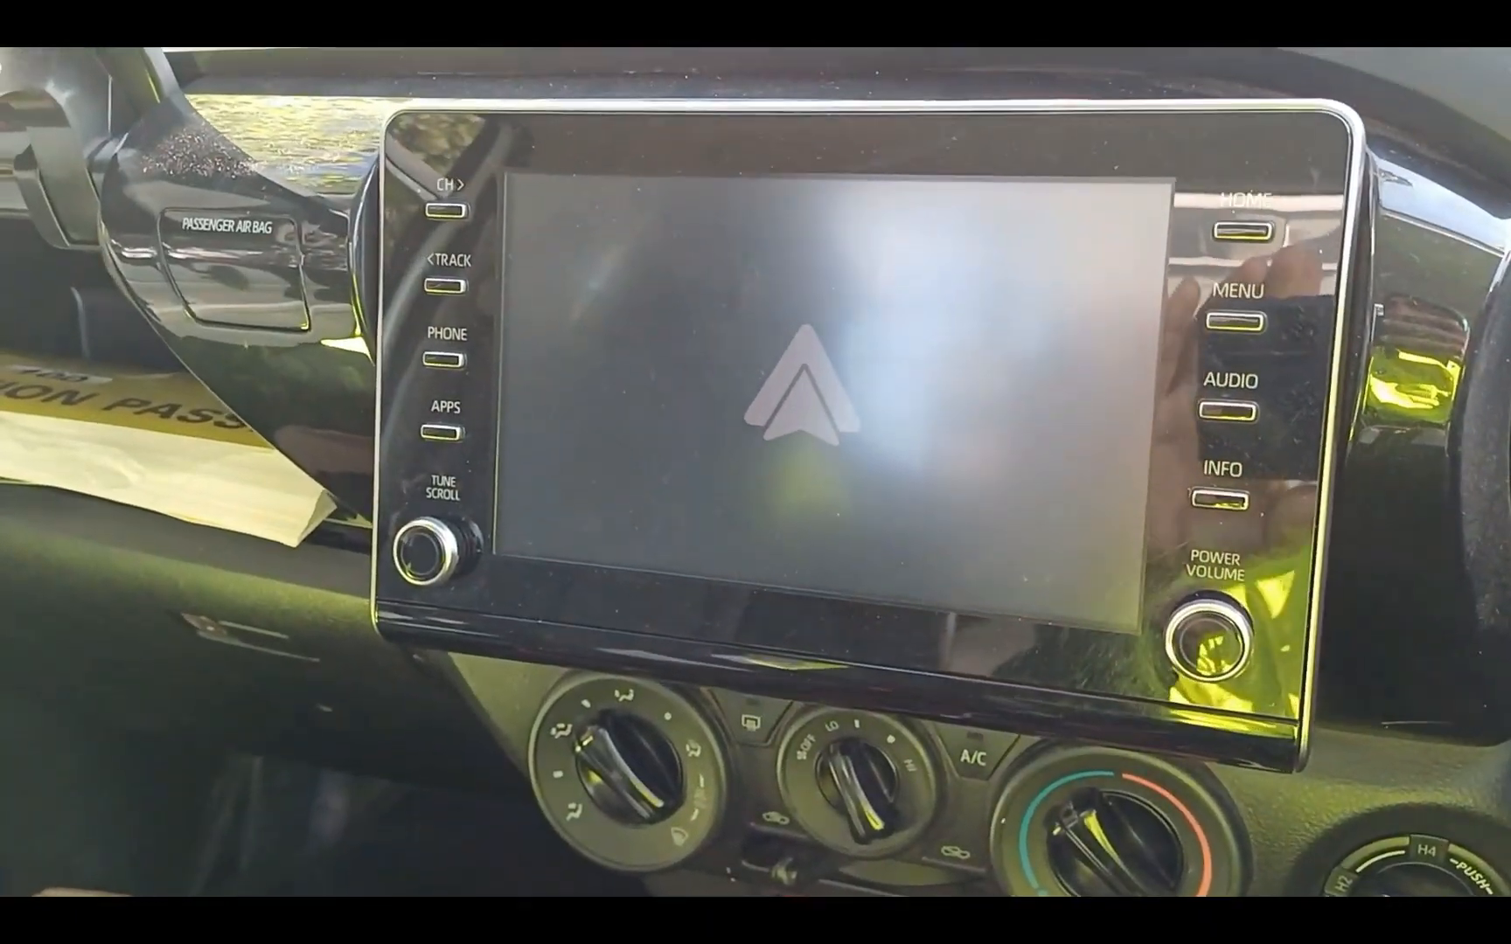